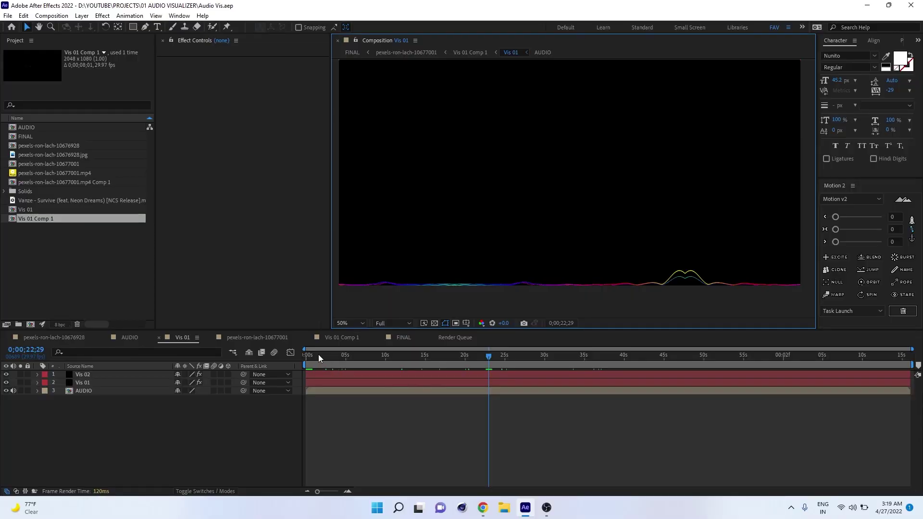
Step: Scrub through the finished audio visualizer project to preview the animated waveform and its placement on the turntable footage
{"action": "left_click_drag", "start_coordinate": [318, 354], "coordinate": [632, 397]}
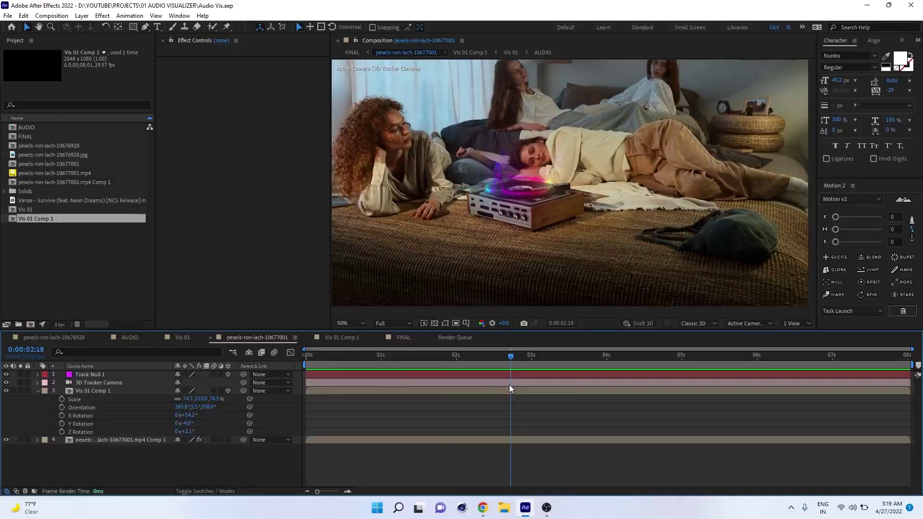
{"action": "left_click_drag", "start_coordinate": [509, 385], "coordinate": [576, 368]}
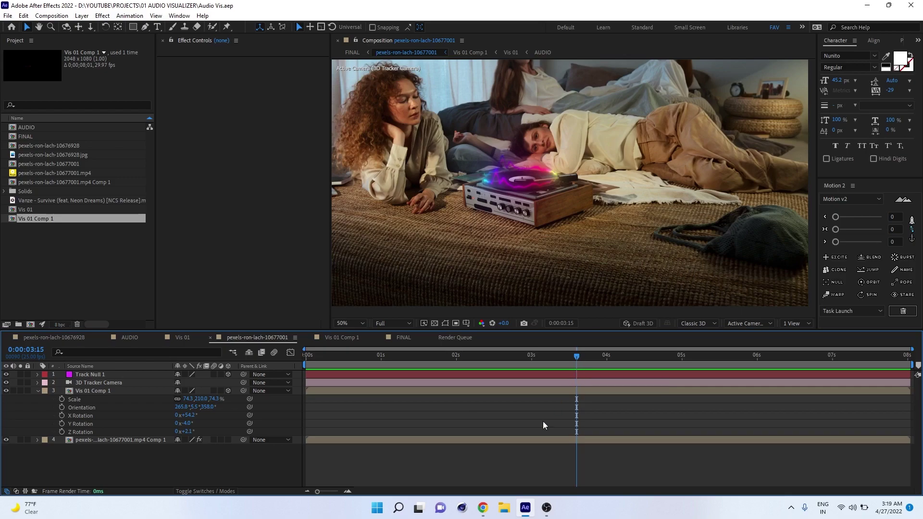
Step: Switch to Chrome and browse the Pexels photo results for vinyl album
{"action": "left_click", "coordinate": [525, 507]}
{"action": "left_click", "coordinate": [483, 507]}
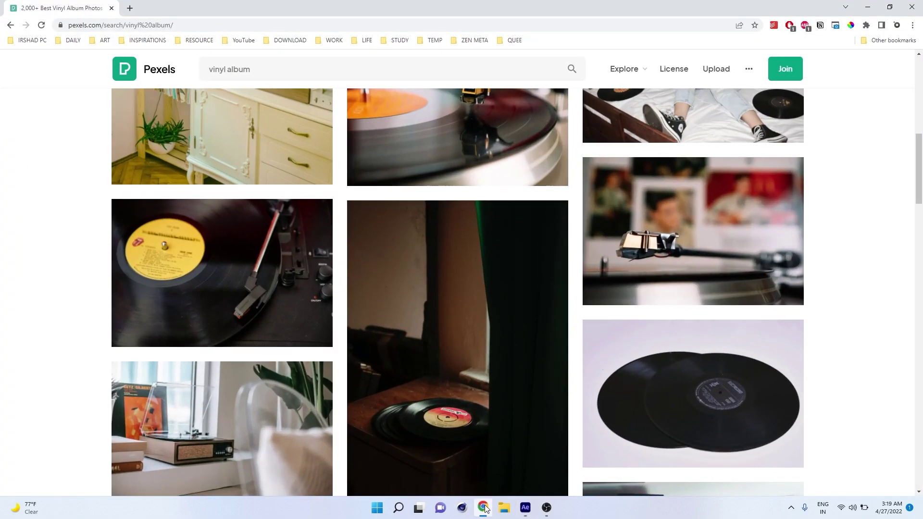
{"action": "scroll", "coordinate": [202, 153], "scroll_direction": "up", "scroll_amount": 10}
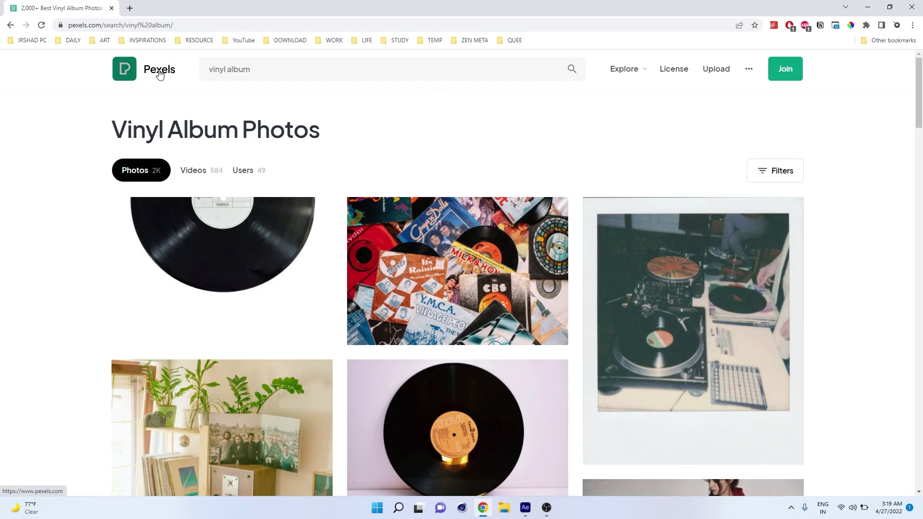
{"action": "scroll", "coordinate": [561, 386], "scroll_direction": "down", "scroll_amount": 10}
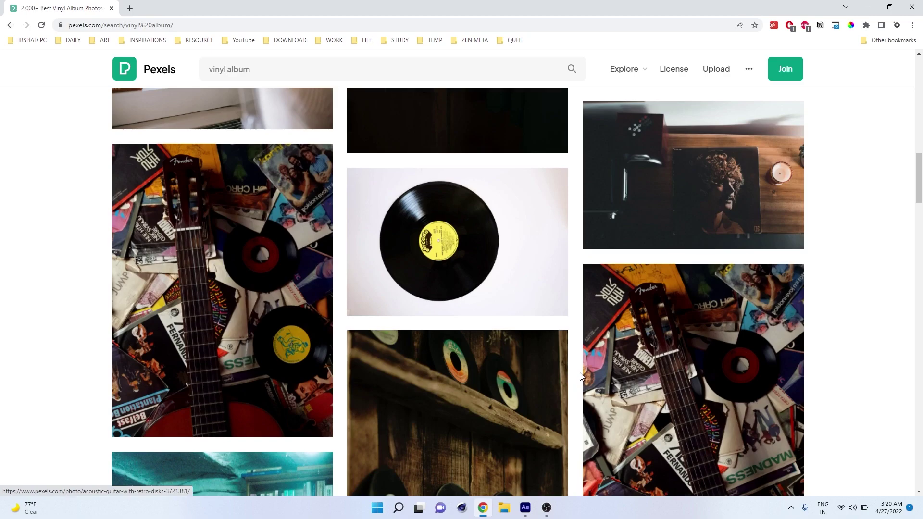
Step: Switch to File Explorer and open the TOOLS folder of the 01 AUDIO VISUALIZER project
{"action": "left_click", "coordinate": [504, 507]}
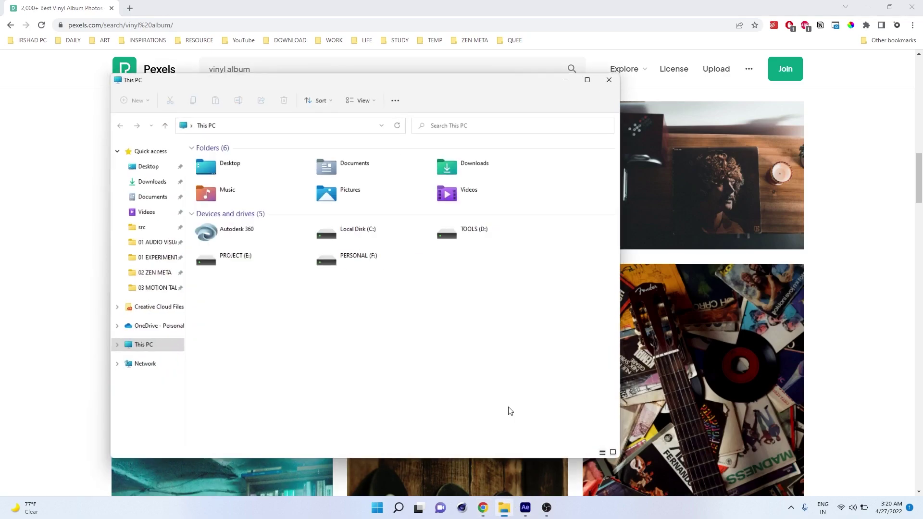
{"action": "left_click", "coordinate": [154, 245]}
{"action": "double_click", "coordinate": [310, 159]}
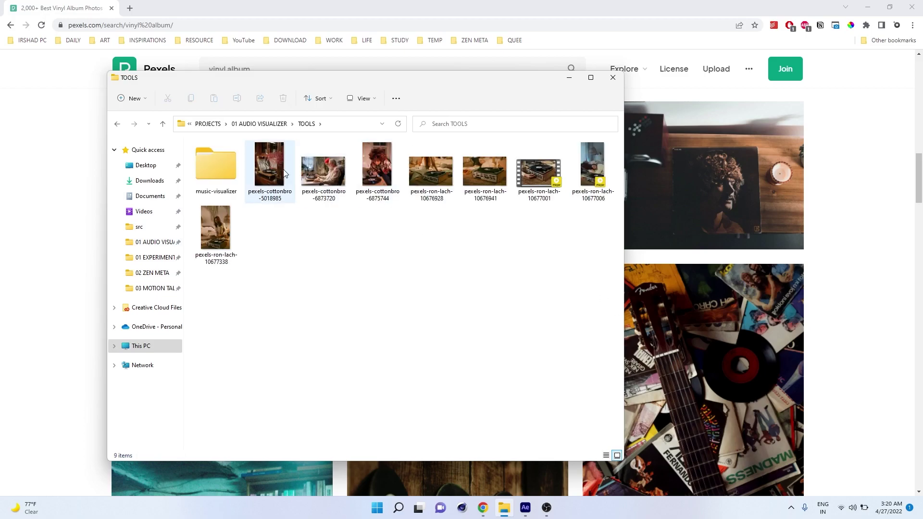
Step: Preview the downloaded turntable photos and videos in the TOOLS folder one after another, starting with pexels-cottonbro-5018985, and close the viewer
{"action": "double_click", "coordinate": [269, 166]}
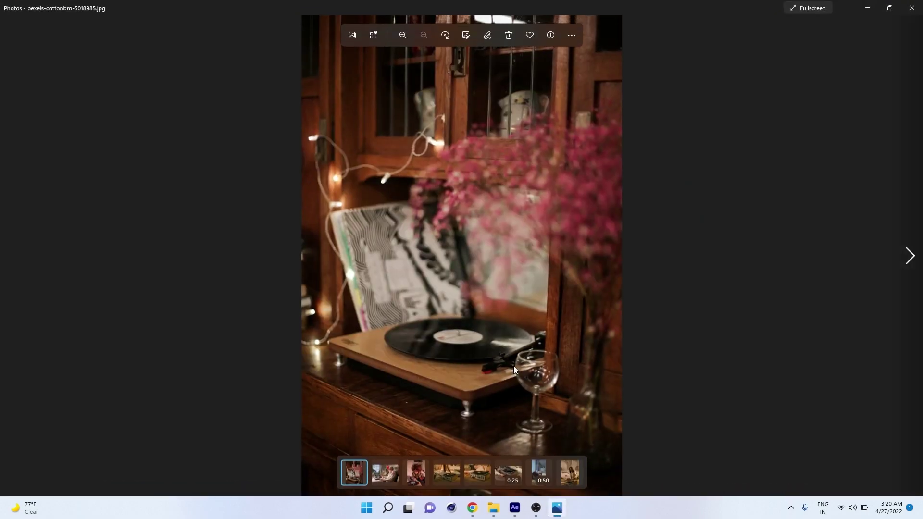
{"action": "key", "text": "Right"}
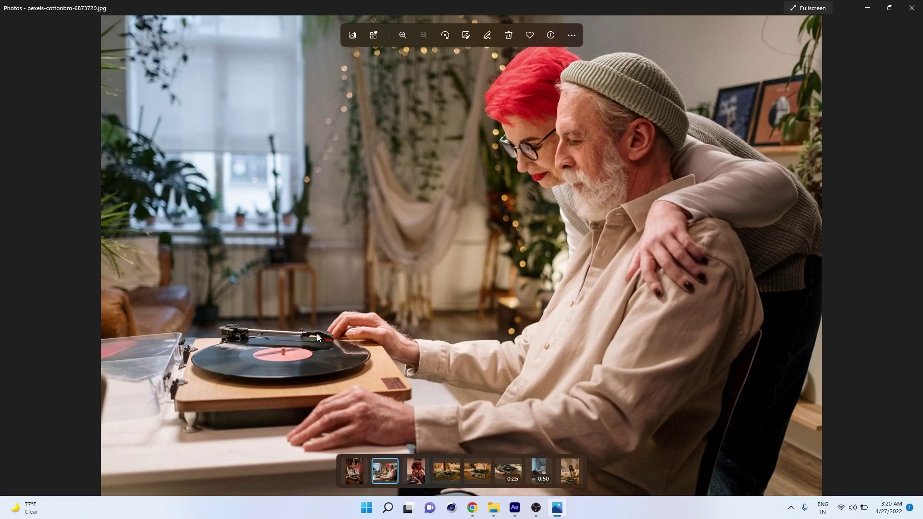
{"action": "key", "text": "Right"}
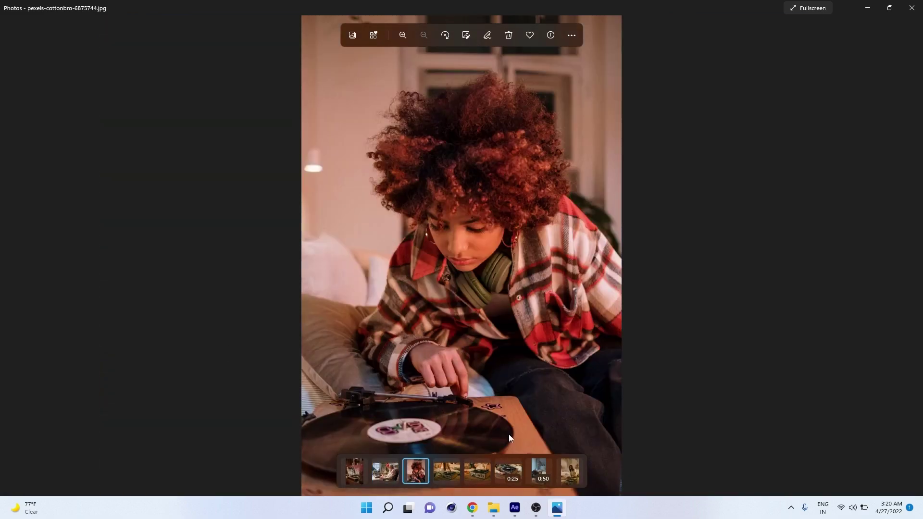
{"action": "key", "text": "Right"}
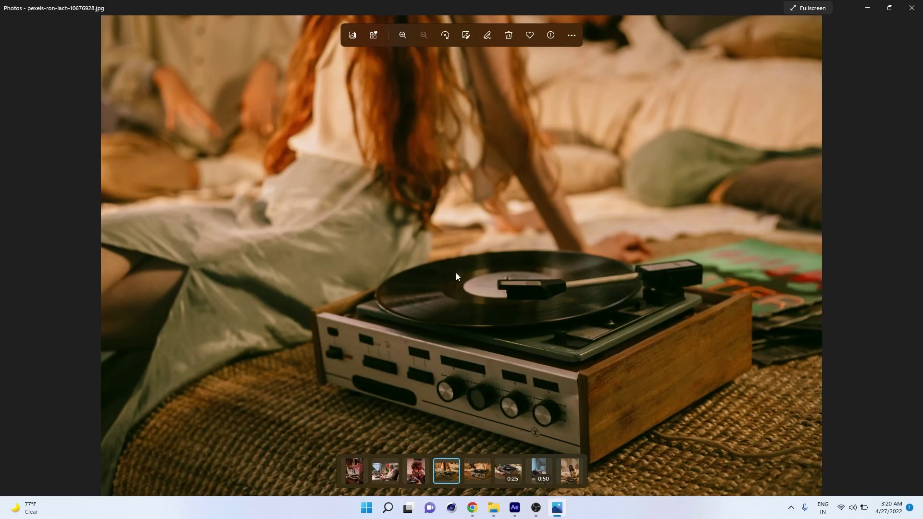
{"action": "key", "text": "Right"}
{"action": "key", "text": "Right"}
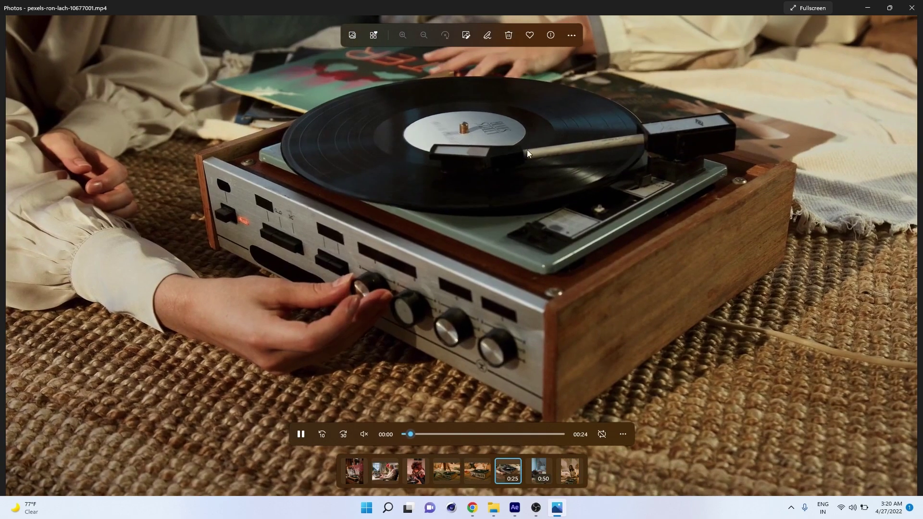
{"action": "key", "text": "Right"}
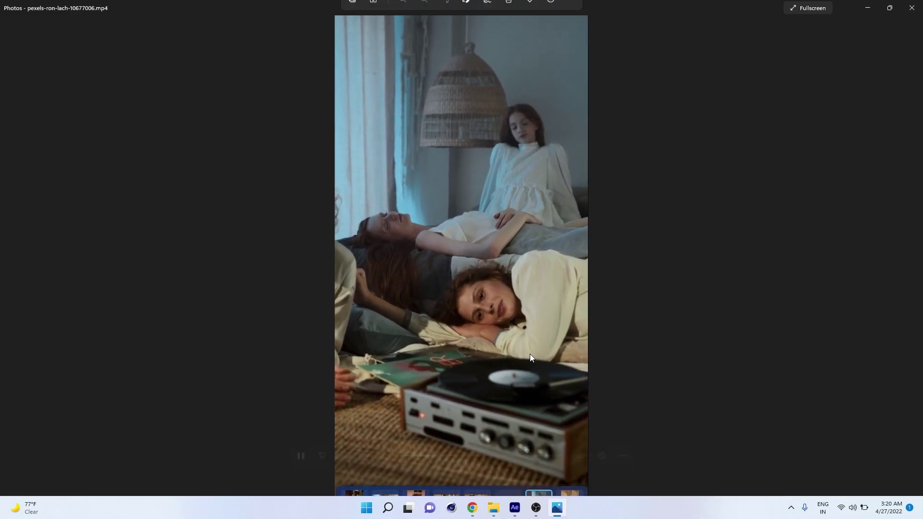
{"action": "key", "text": "Right"}
{"action": "key", "text": "alt+F4"}
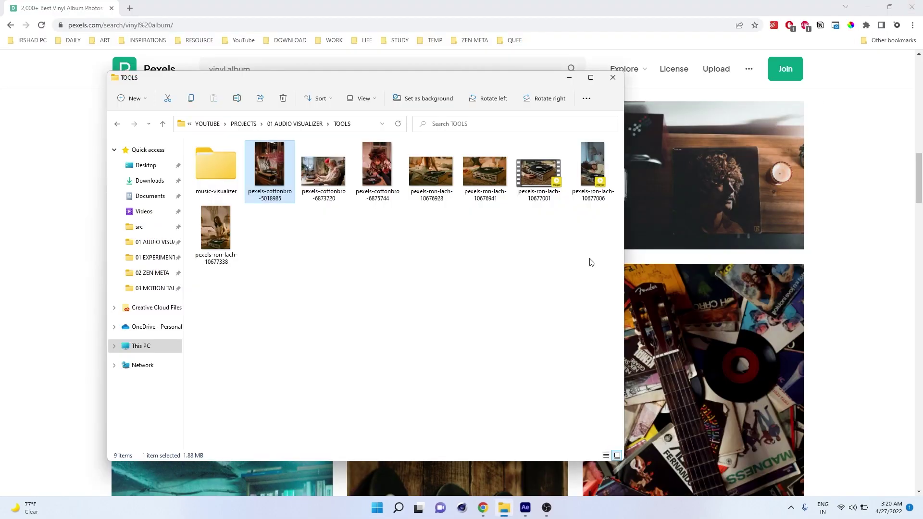
Step: Switch to After Effects and set up a new composition named Vis with a size of 1920 x 1080 px
{"action": "left_click", "coordinate": [525, 507]}
{"action": "left_click", "coordinate": [52, 15]}
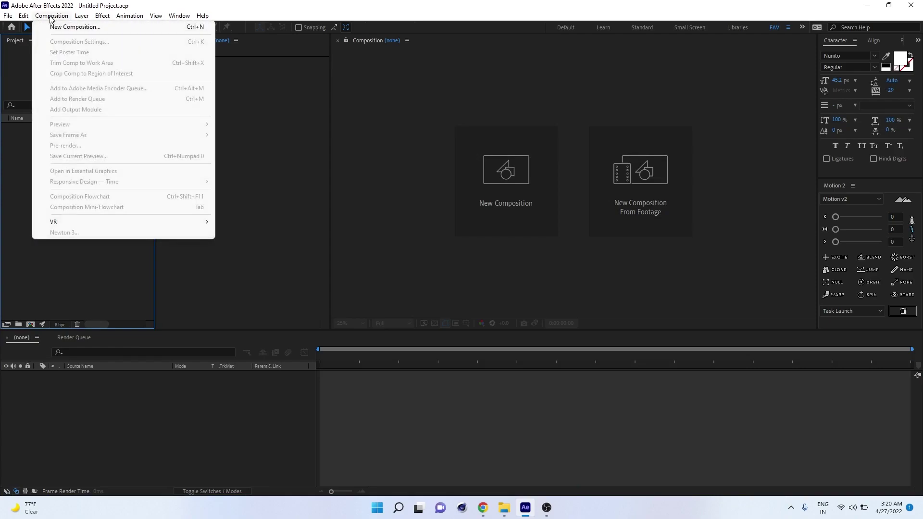
{"action": "left_click", "coordinate": [53, 27]}
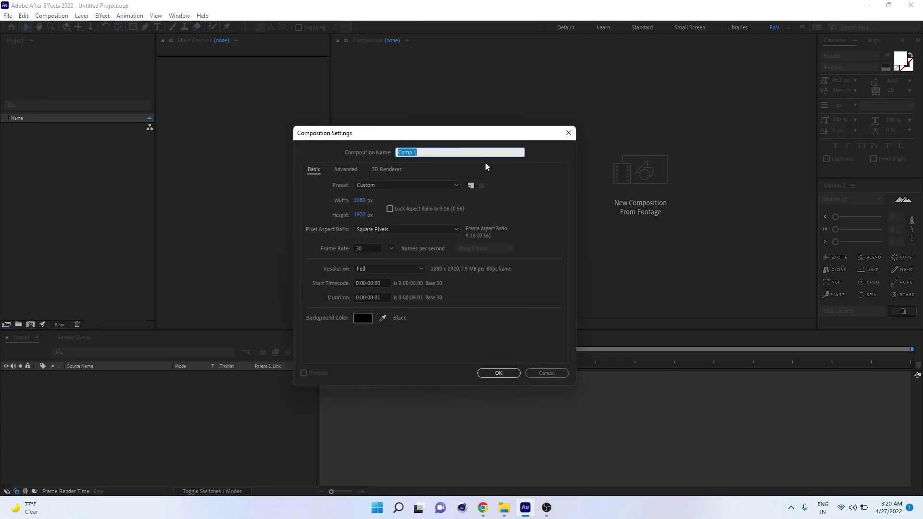
{"action": "type", "text": "Vis"}
{"action": "left_click", "coordinate": [360, 200]}
{"action": "type", "text": "1920"}
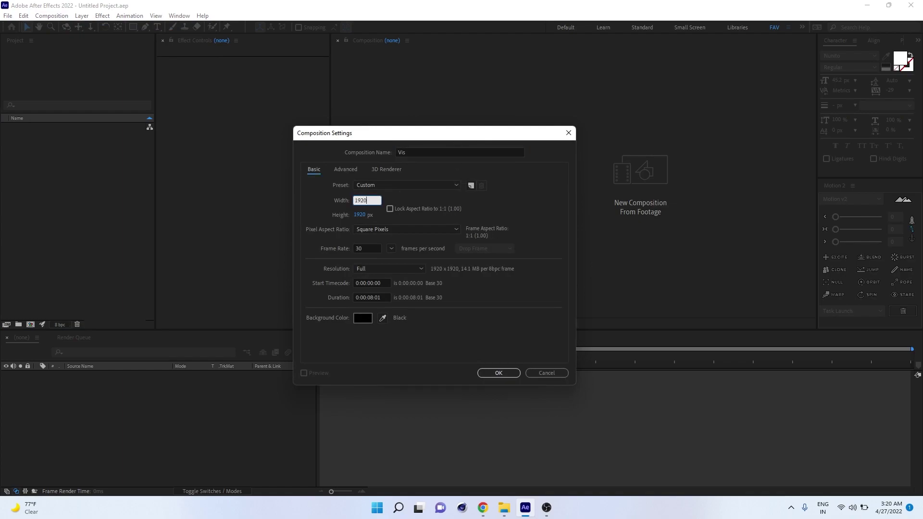
{"action": "left_click", "coordinate": [360, 215]}
{"action": "type", "text": "10"}
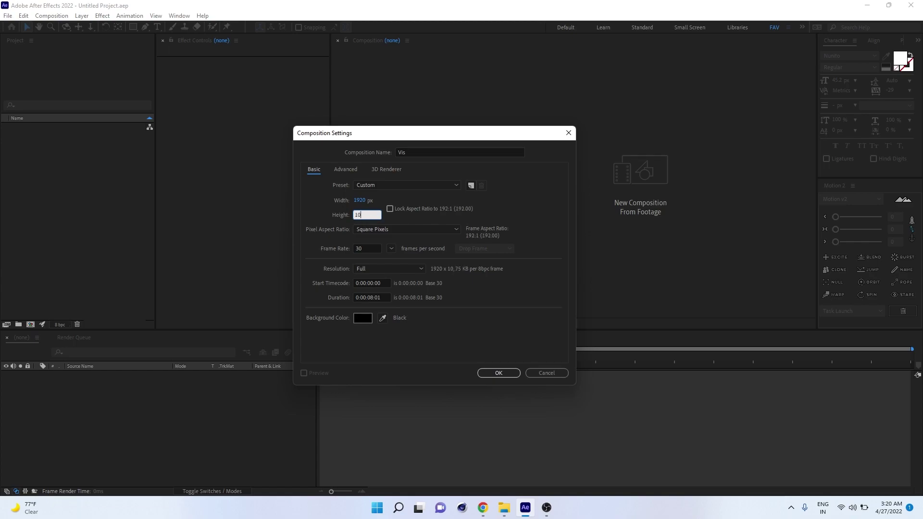
{"action": "type", "text": "80"}
Step: Set the composition's duration to 0:00:10:00 and create it
{"action": "left_click_drag", "start_coordinate": [378, 298], "coordinate": [387, 298]}
{"action": "key", "text": "BackSpace"}
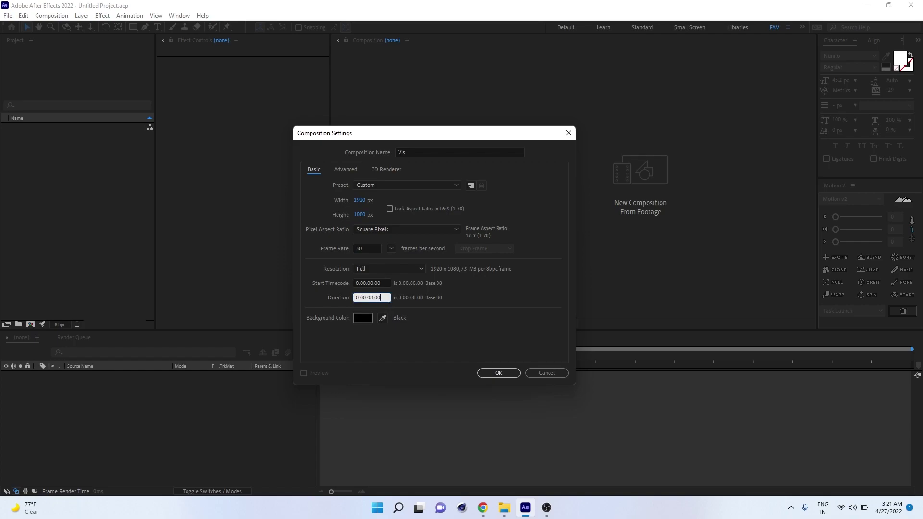
{"action": "left_click_drag", "start_coordinate": [366, 297], "coordinate": [372, 298]}
{"action": "type", "text": "10"}
{"action": "left_click", "coordinate": [487, 374]}
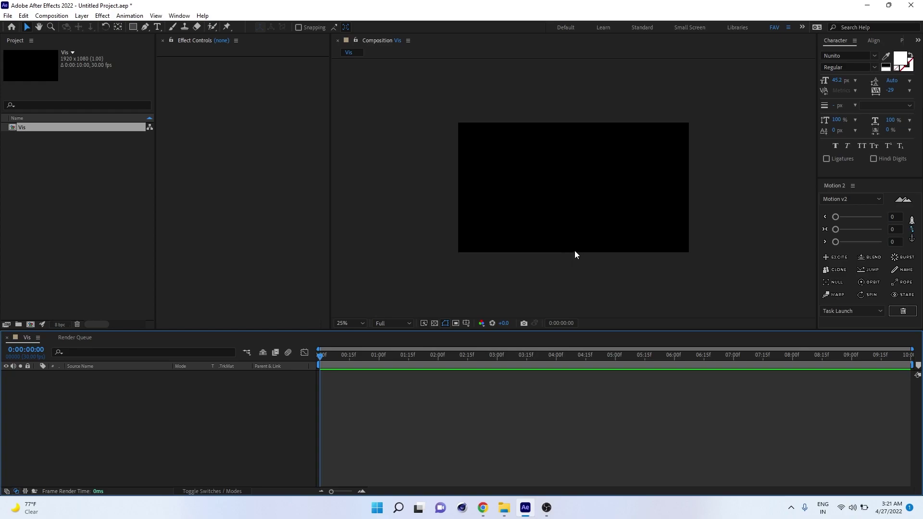
Step: Import pexels-ron-lach-10676928.jpg from the TOOLS folder and add it as a layer to the Vis composition
{"action": "left_click", "coordinate": [504, 507]}
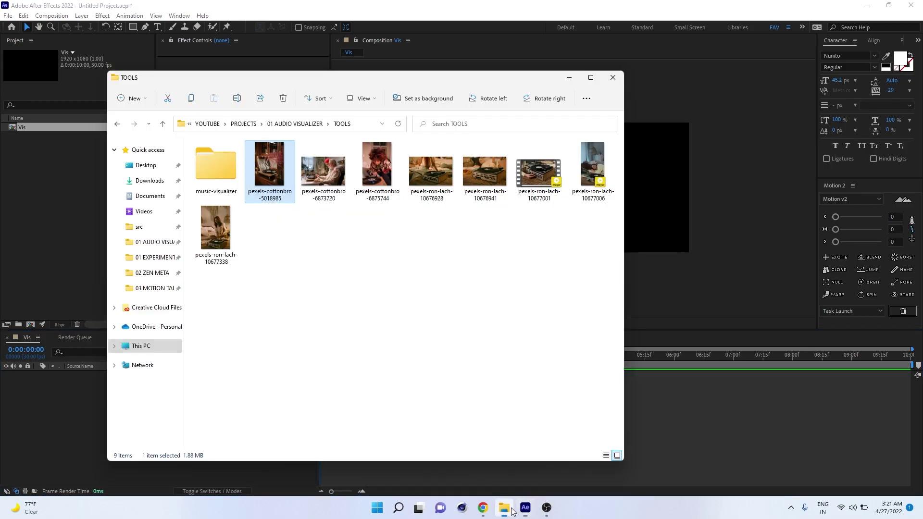
{"action": "left_click_drag", "start_coordinate": [440, 173], "coordinate": [19, 204]}
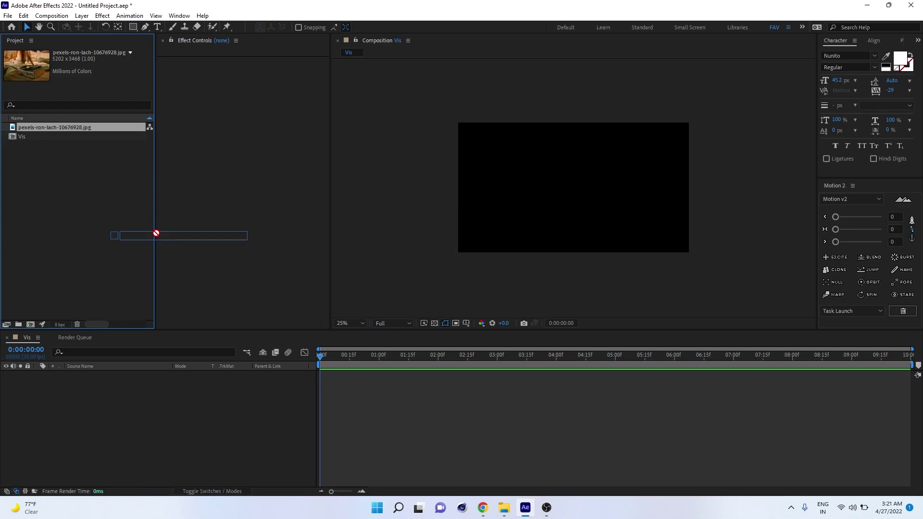
{"action": "left_click_drag", "start_coordinate": [43, 125], "coordinate": [72, 418]}
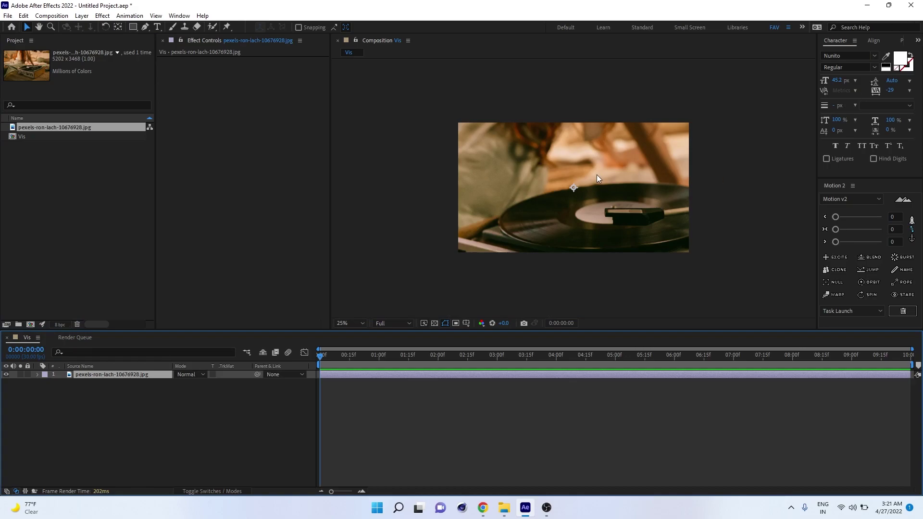
Step: Scale the turntable photo layer to fit the composition's width
{"action": "key", "text": "comma"}
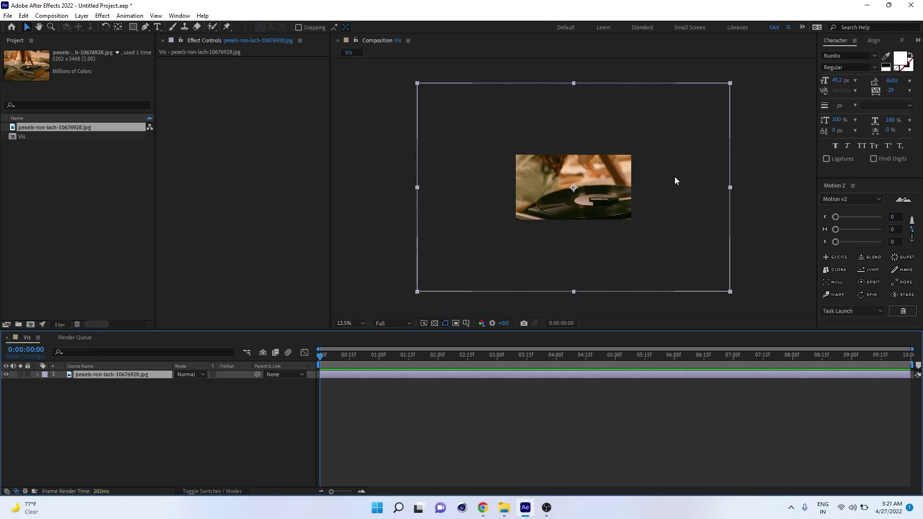
{"action": "left_click_drag", "start_coordinate": [730, 187], "coordinate": [643, 198]}
{"action": "key", "text": "ctrl+z"}
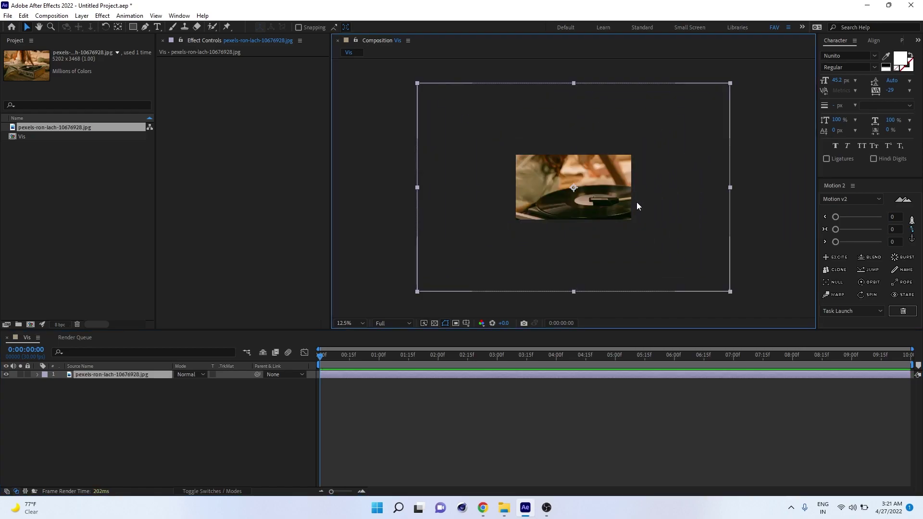
{"action": "right_click", "coordinate": [603, 188]}
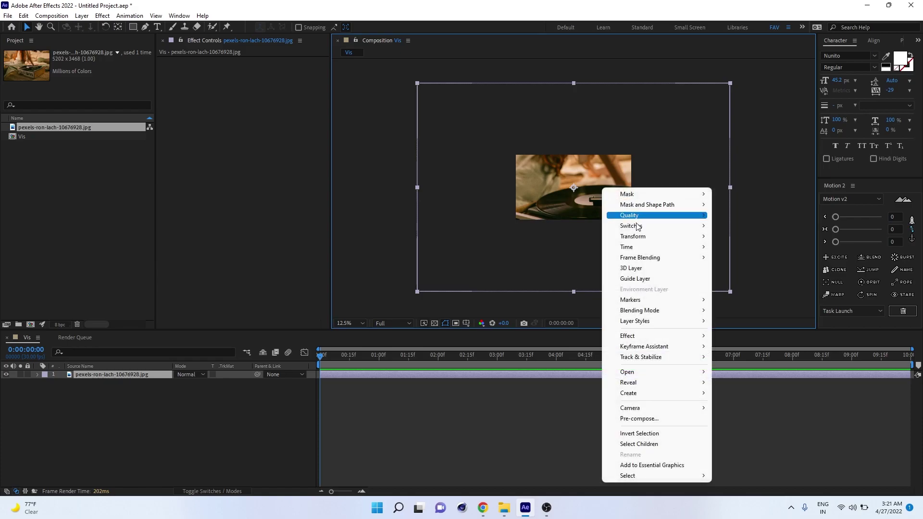
{"action": "mouse_move", "coordinate": [638, 240]}
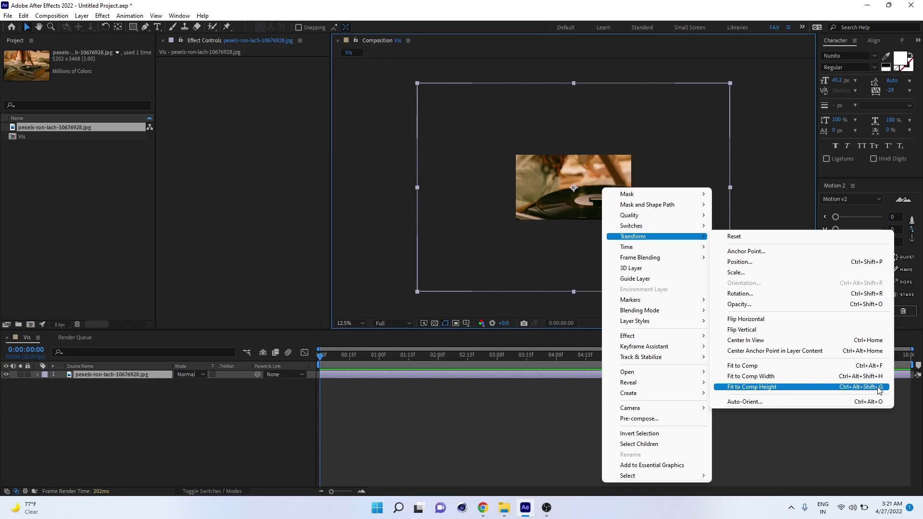
{"action": "left_click", "coordinate": [555, 203]}
{"action": "key", "text": "ctrl+alt+shift+h"}
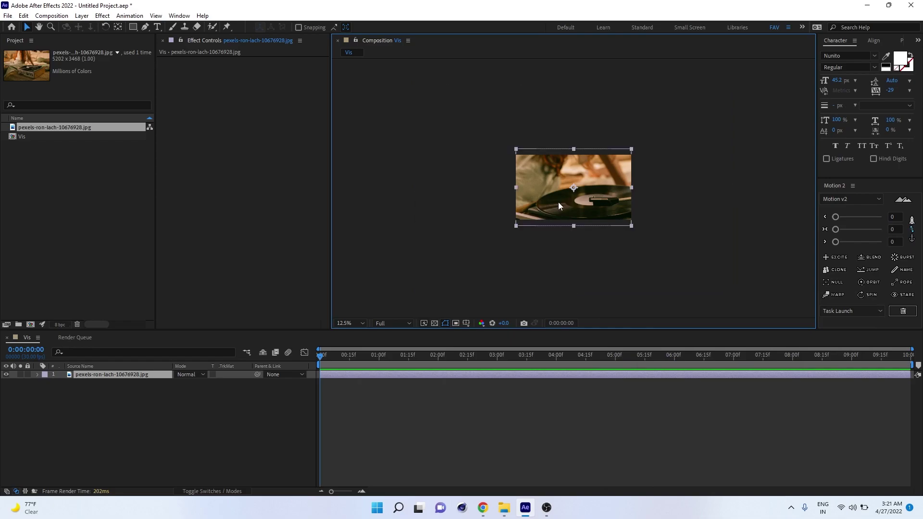
{"action": "key", "text": "period"}
{"action": "key", "text": "period"}
{"action": "key", "text": "period"}
{"action": "key", "text": "period"}
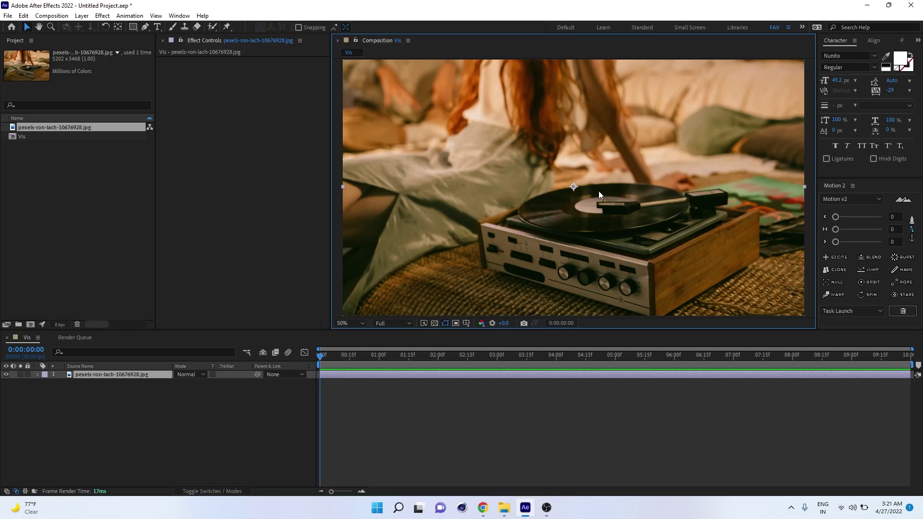
{"action": "key", "text": "comma"}
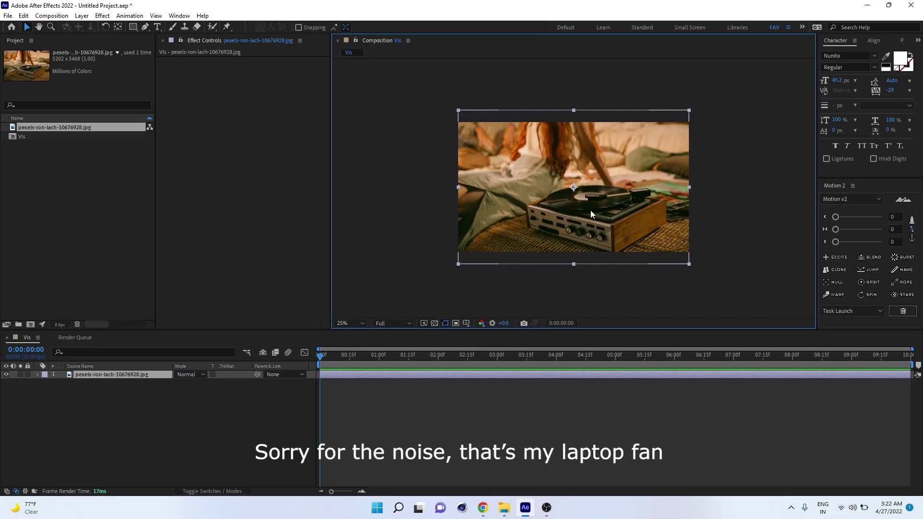
{"action": "key", "text": "period"}
{"action": "key", "text": "comma"}
{"action": "left_click", "coordinate": [460, 432]}
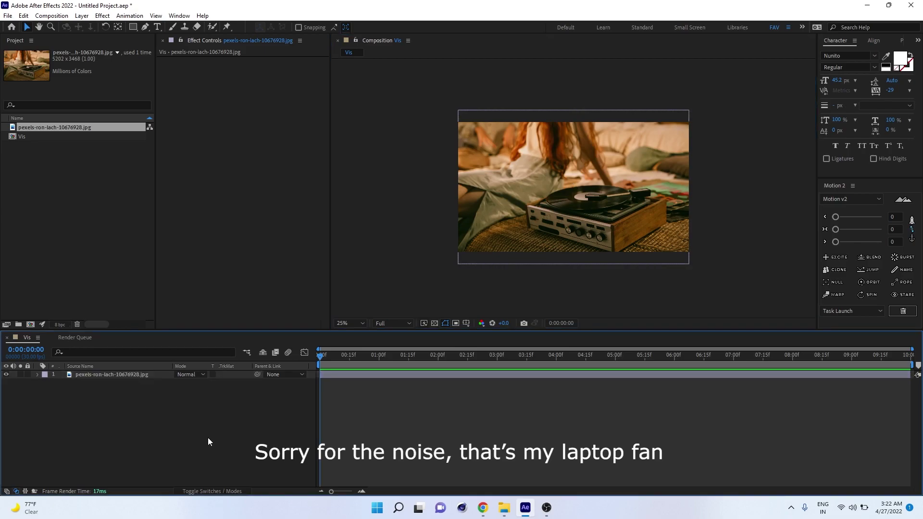
{"action": "left_click", "coordinate": [57, 250]}
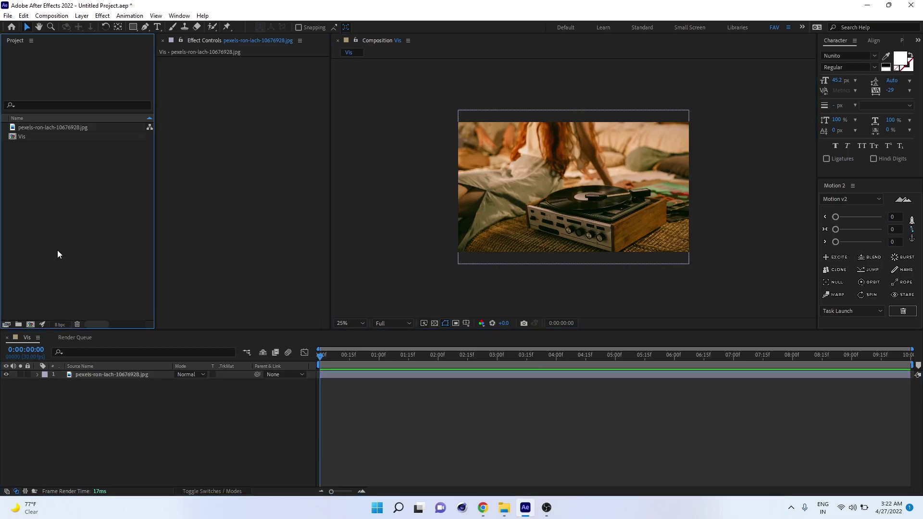
Step: Import the Vanze Survive (feat. Neon Dreams) [NCS Release] mp3 from File Explorer into the project
{"action": "left_click", "coordinate": [504, 507]}
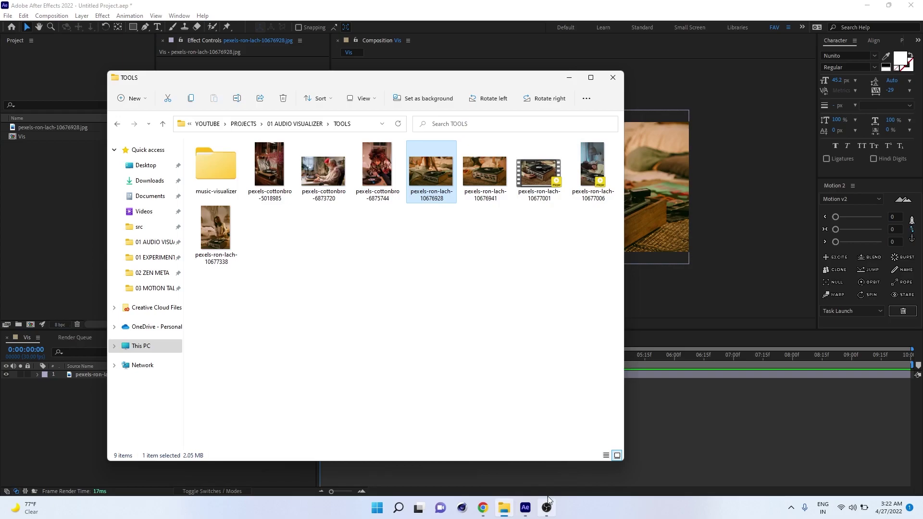
{"action": "left_click", "coordinate": [341, 305]}
{"action": "left_click_drag", "start_coordinate": [231, 190], "coordinate": [64, 214]}
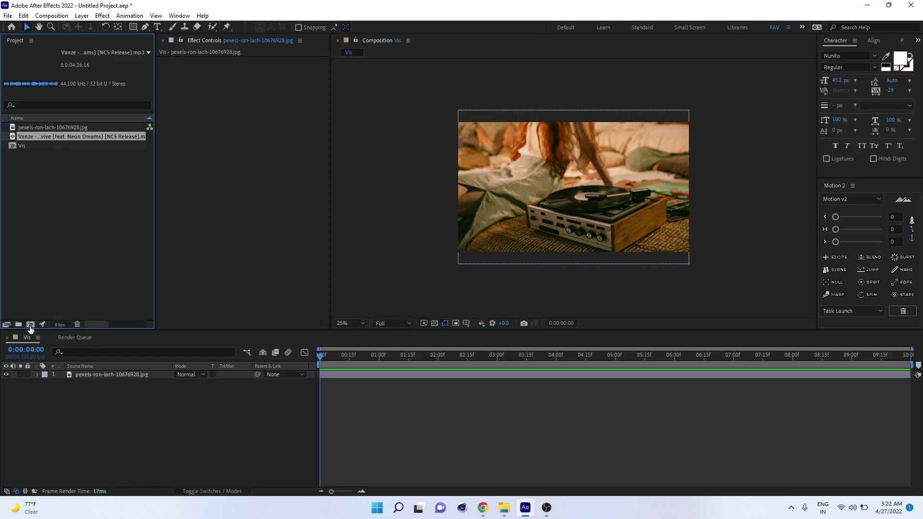
Step: Create a new composition named Audio with a 0:00:10:00 duration and add the Vanze Survive mp3 to it as a layer
{"action": "left_click", "coordinate": [30, 325]}
{"action": "type", "text": "Audio"}
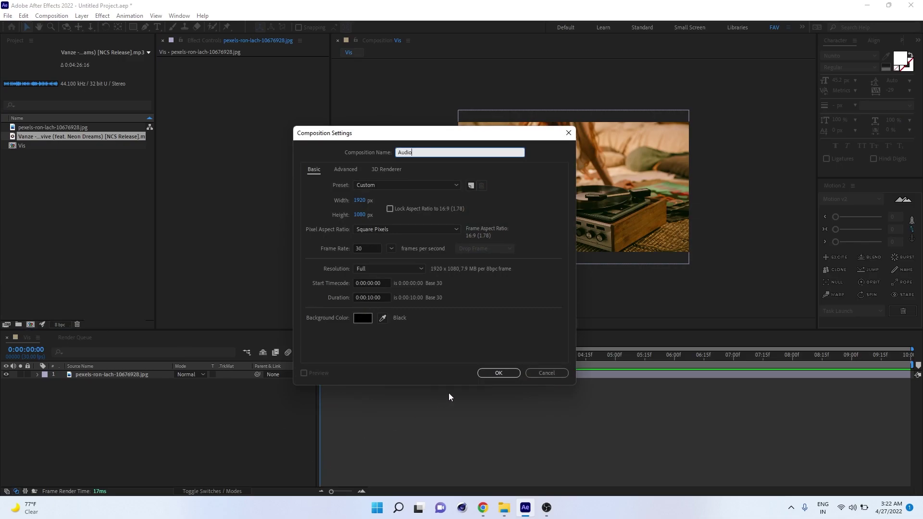
{"action": "left_click", "coordinate": [495, 373]}
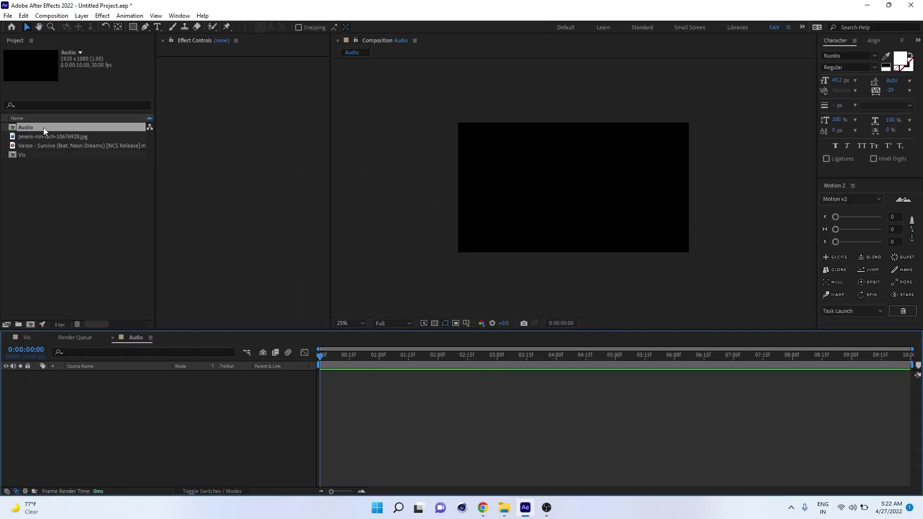
{"action": "left_click_drag", "start_coordinate": [40, 146], "coordinate": [142, 482]}
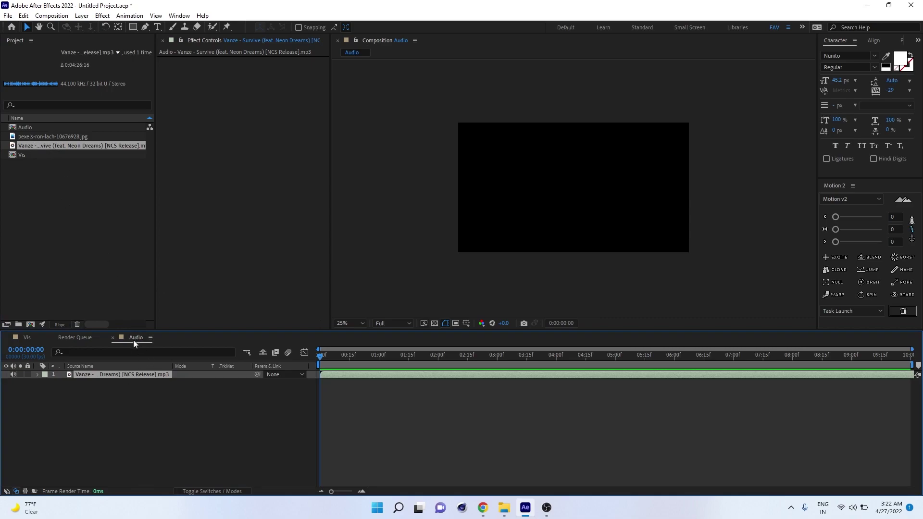
Step: Add a black 1920 x 1080 solid named Vis above the turntable photo in the Vis composition
{"action": "left_click", "coordinate": [52, 338]}
{"action": "left_click", "coordinate": [35, 340]}
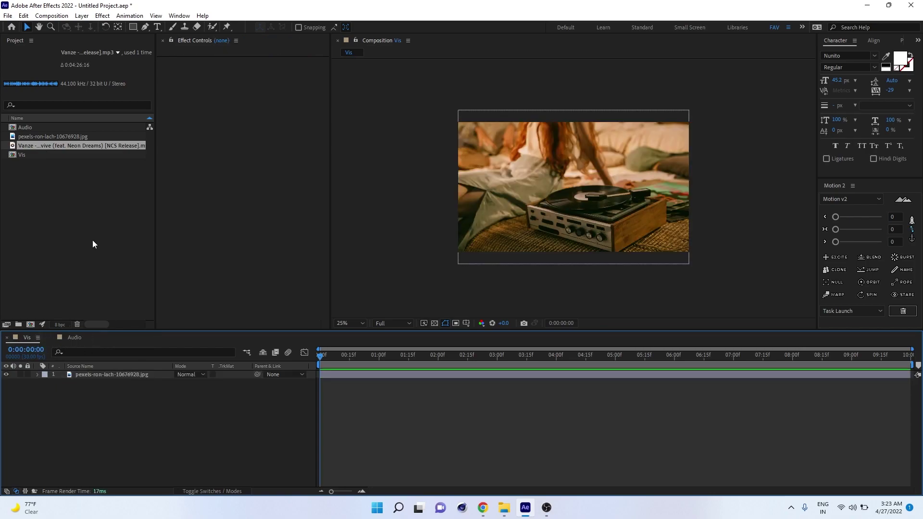
{"action": "right_click", "coordinate": [119, 402]}
{"action": "mouse_move", "coordinate": [165, 284]}
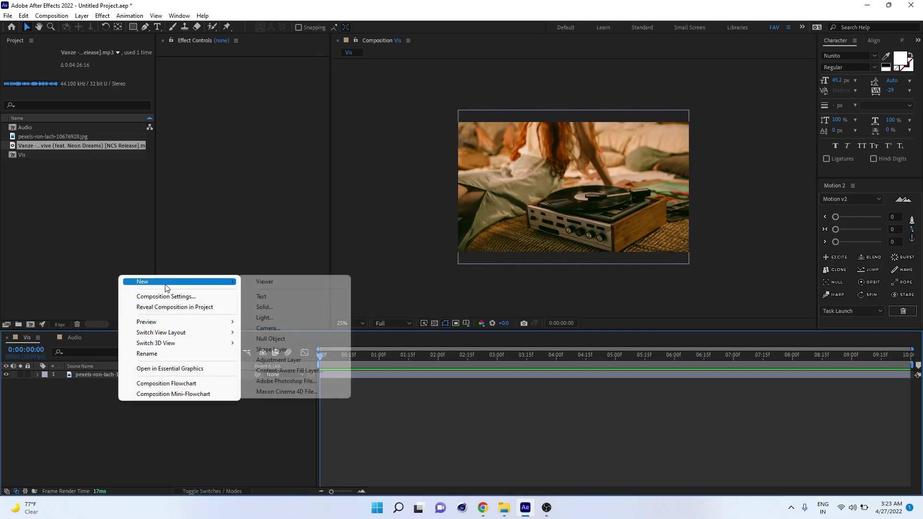
{"action": "left_click", "coordinate": [284, 308]}
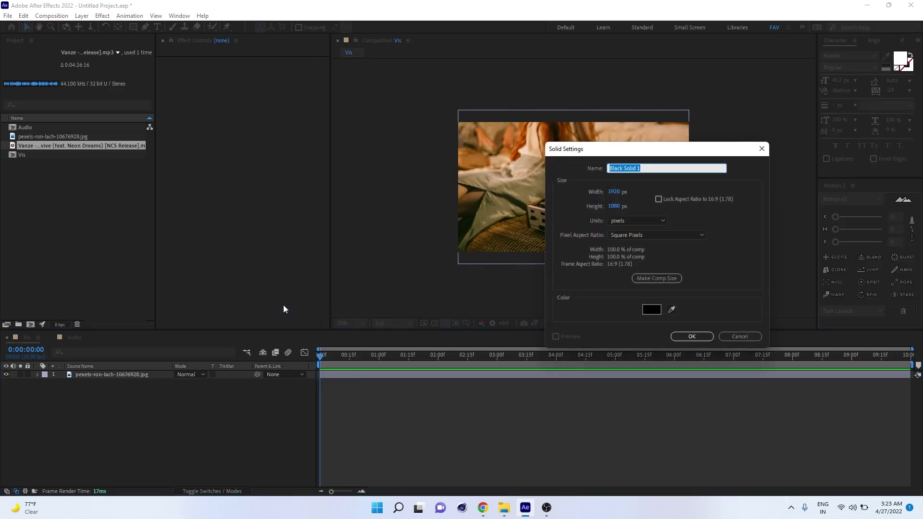
{"action": "type", "text": "Vis"}
{"action": "left_click", "coordinate": [690, 337]}
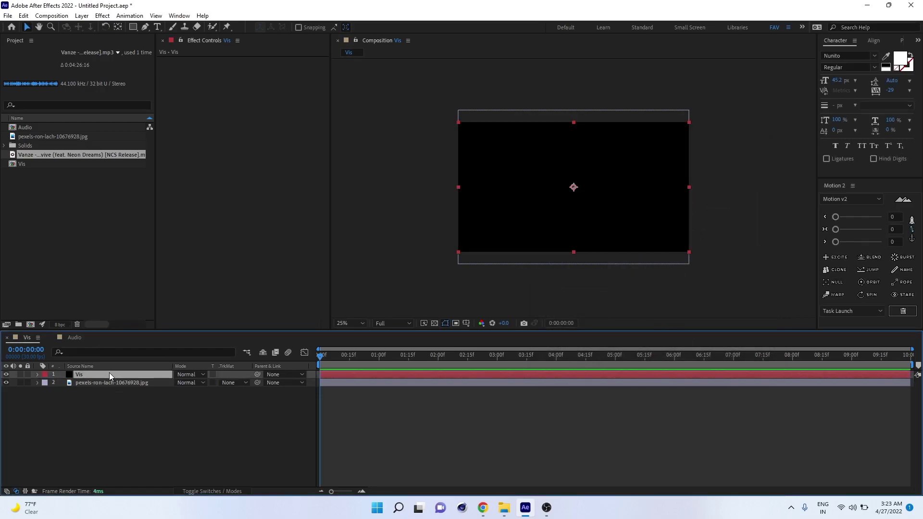
Step: Apply the Audio Spectrum effect from the Generate category to the Vis solid
{"action": "left_click", "coordinate": [102, 17]}
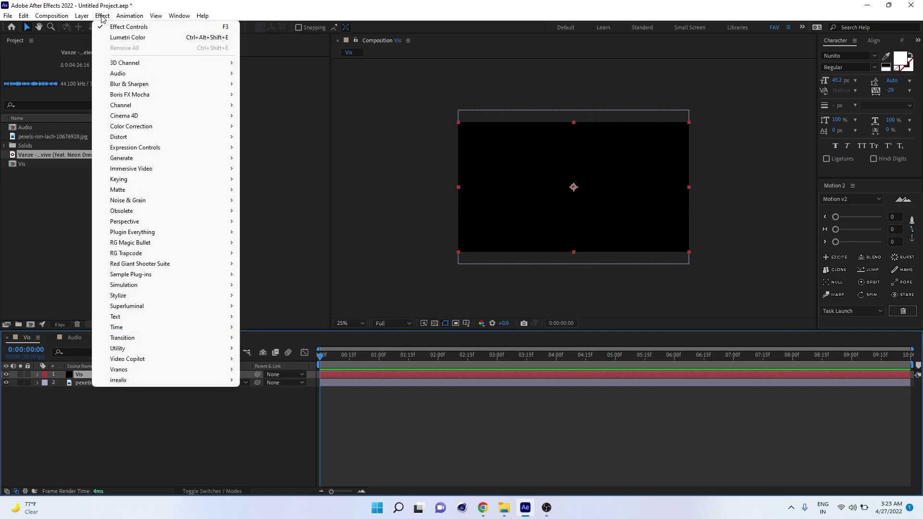
{"action": "mouse_move", "coordinate": [163, 158]}
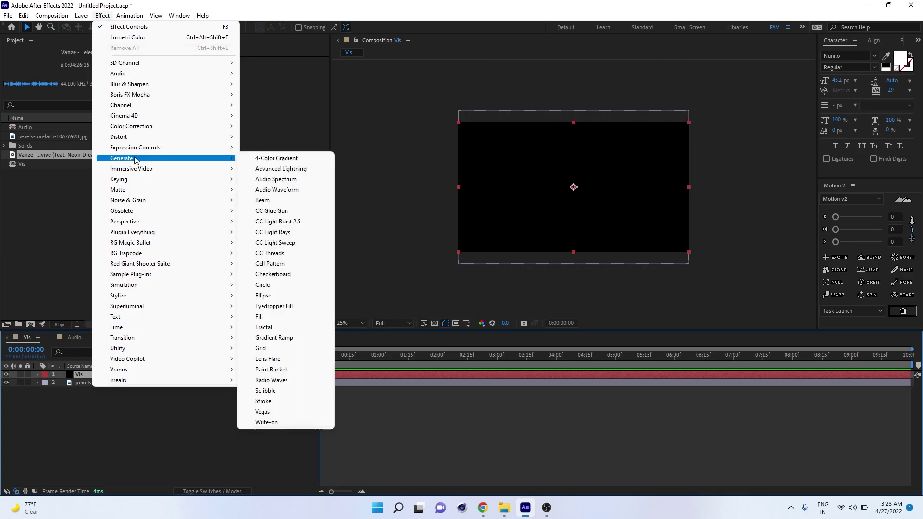
{"action": "left_click", "coordinate": [290, 181]}
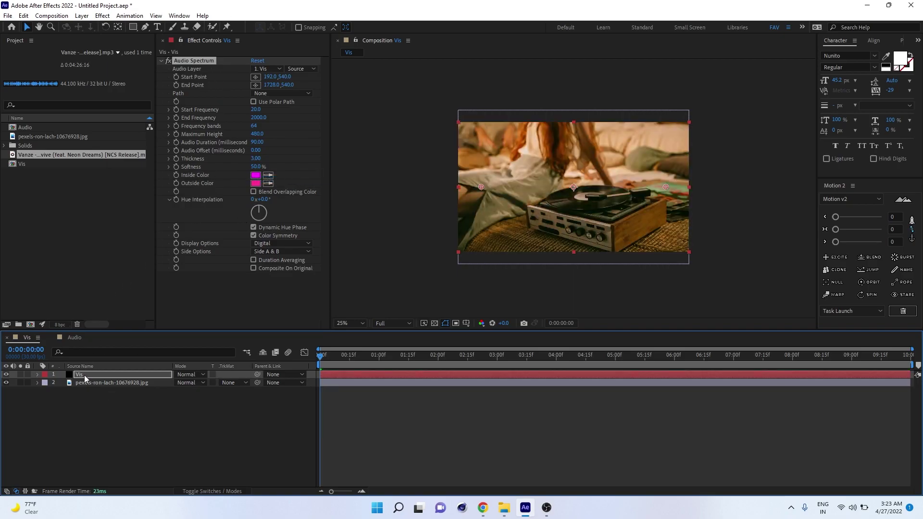
{"action": "key", "text": "period"}
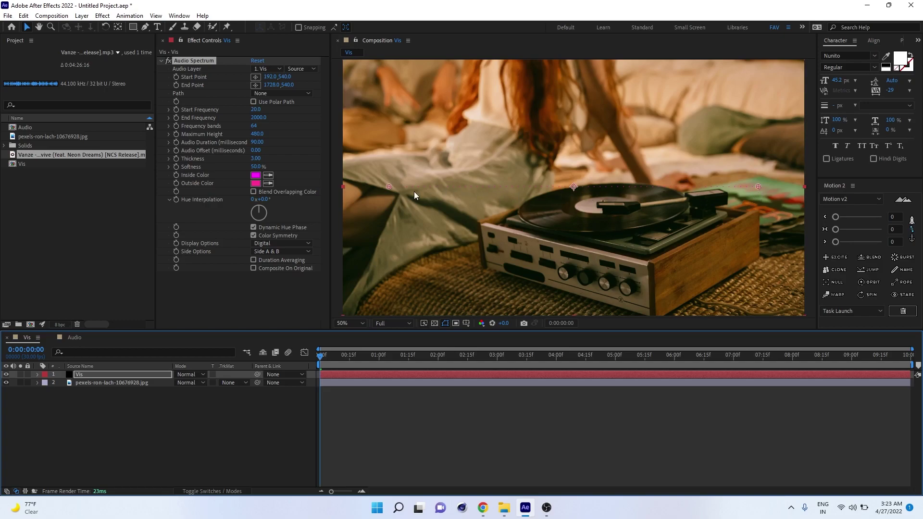
{"action": "scroll", "coordinate": [622, 192], "scroll_direction": "down", "scroll_amount": 2}
{"action": "scroll", "coordinate": [611, 218], "scroll_direction": "up", "scroll_amount": 2}
{"action": "left_click_drag", "start_coordinate": [638, 226], "coordinate": [639, 209]}
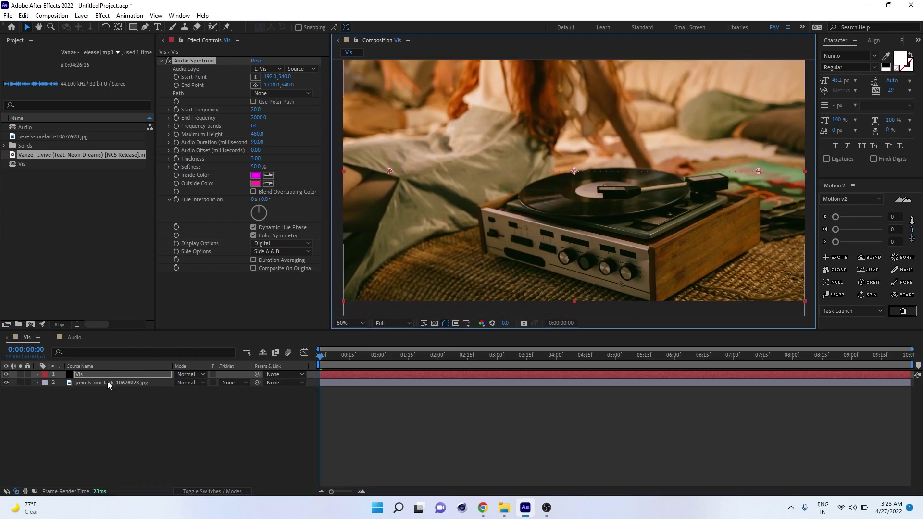
Step: Add the Audio composition as the lowest layer of the Vis composition and play it back
{"action": "left_click", "coordinate": [26, 128]}
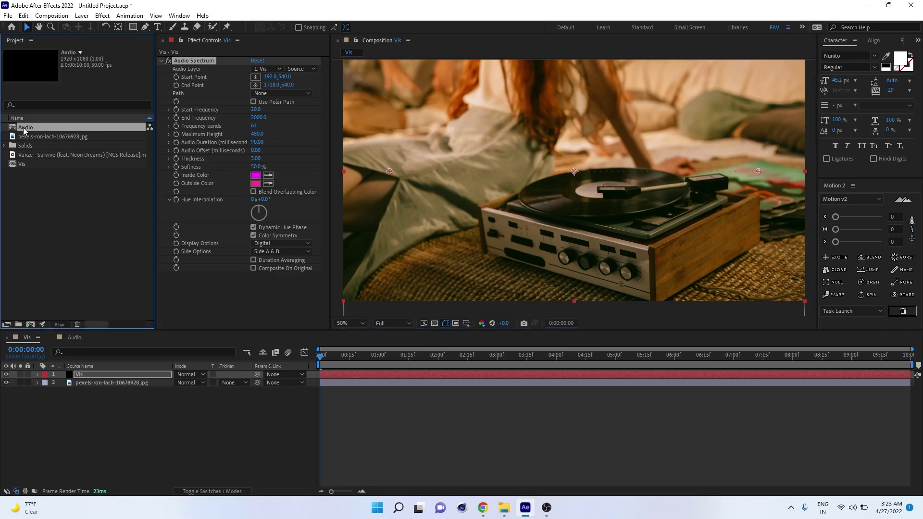
{"action": "left_click_drag", "start_coordinate": [26, 126], "coordinate": [120, 414]}
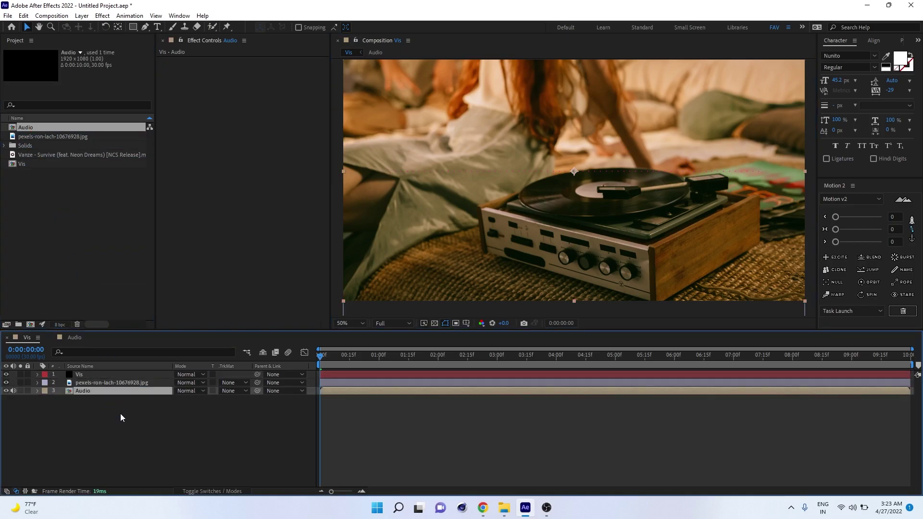
{"action": "key", "text": "space"}
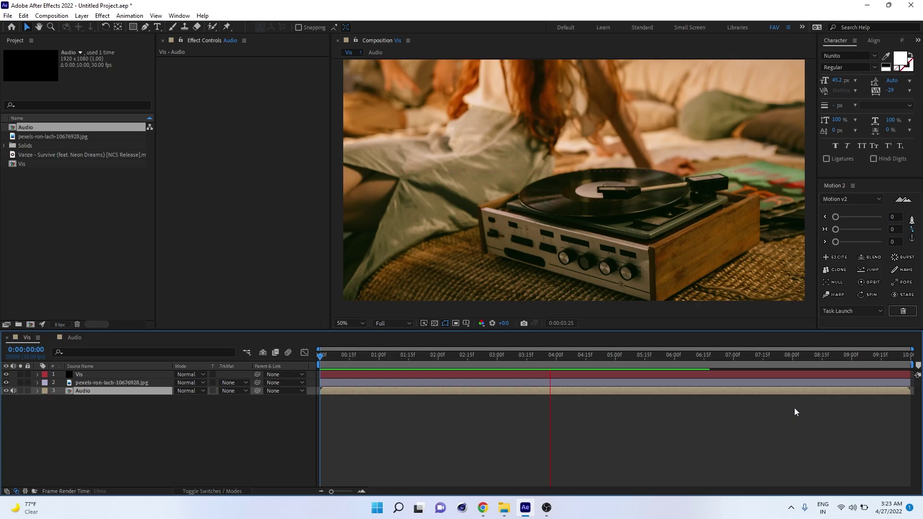
{"action": "key", "text": "space"}
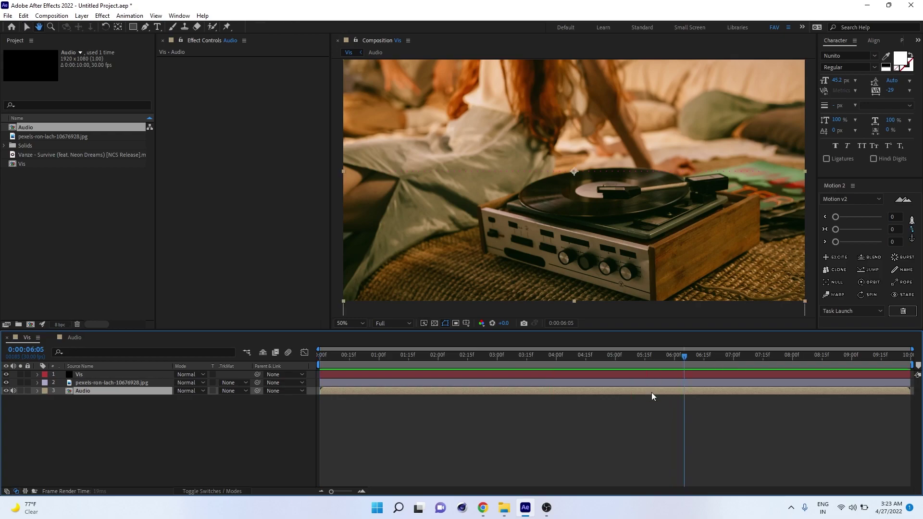
Step: Open the nested Audio composition, reveal the mp3 layer's waveform and return the playhead to the start
{"action": "double_click", "coordinate": [103, 390]}
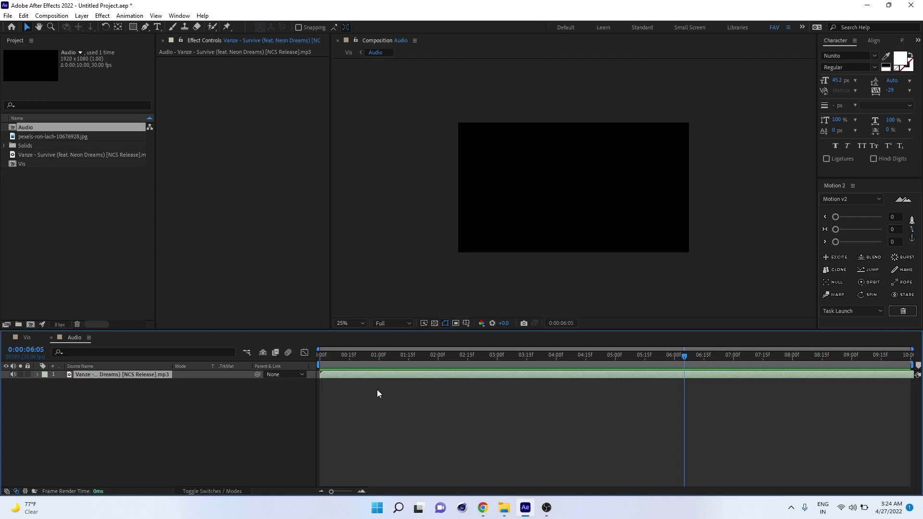
{"action": "key", "text": "l"}
{"action": "key", "text": "l"}
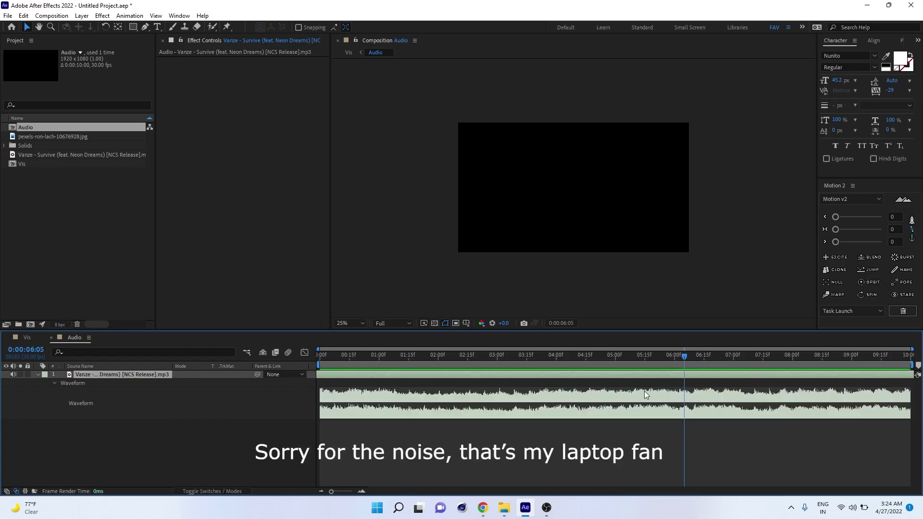
{"action": "key", "text": "Home"}
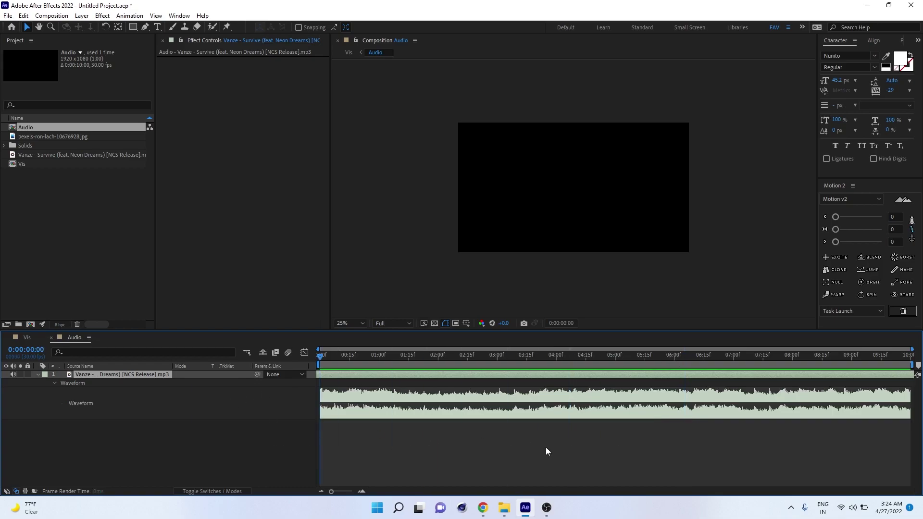
Step: Lower the system volume to about 40 and play back the music in the Audio composition
{"action": "key", "text": "space"}
{"action": "left_click", "coordinate": [851, 509]}
{"action": "left_click_drag", "start_coordinate": [830, 449], "coordinate": [816, 449]}
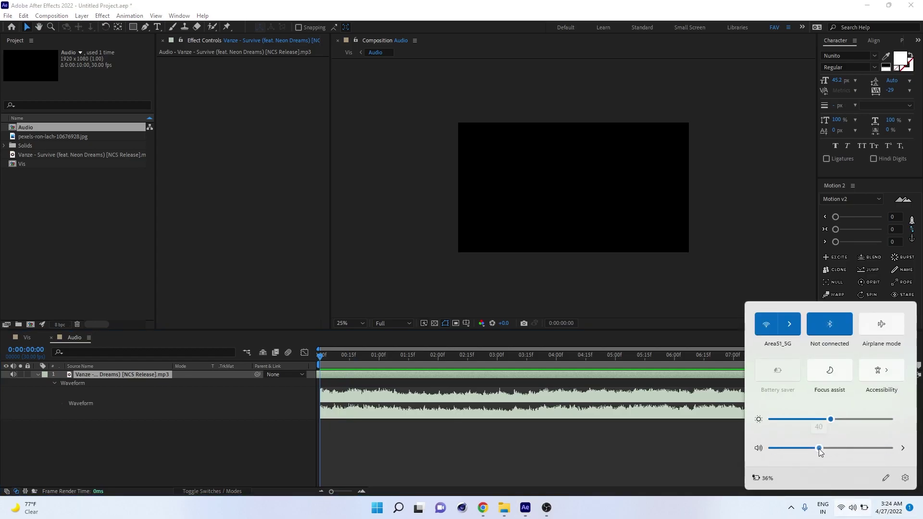
{"action": "left_click", "coordinate": [535, 450]}
{"action": "left_click_drag", "start_coordinate": [333, 365], "coordinate": [383, 364]}
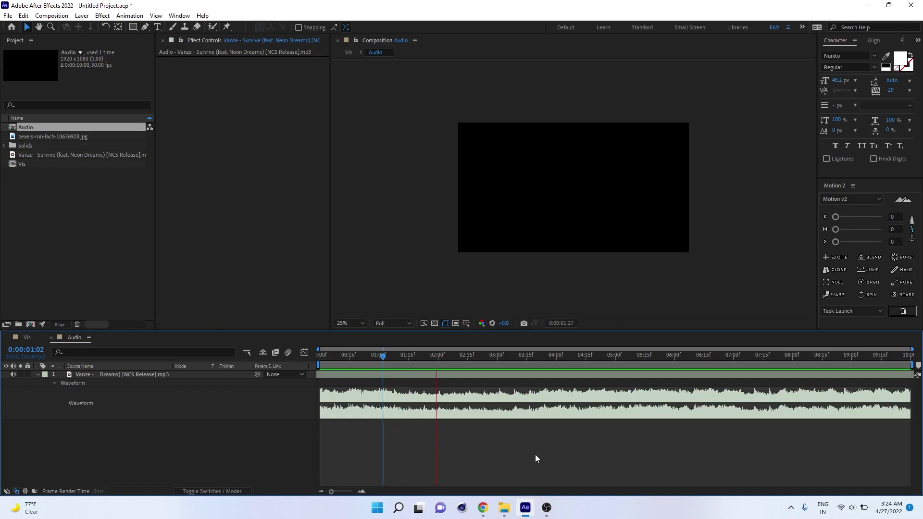
Step: In the Vis composition, set the Vis solid's Audio Spectrum audio layer to 3. Audio and preview from the first frame
{"action": "left_click", "coordinate": [28, 336]}
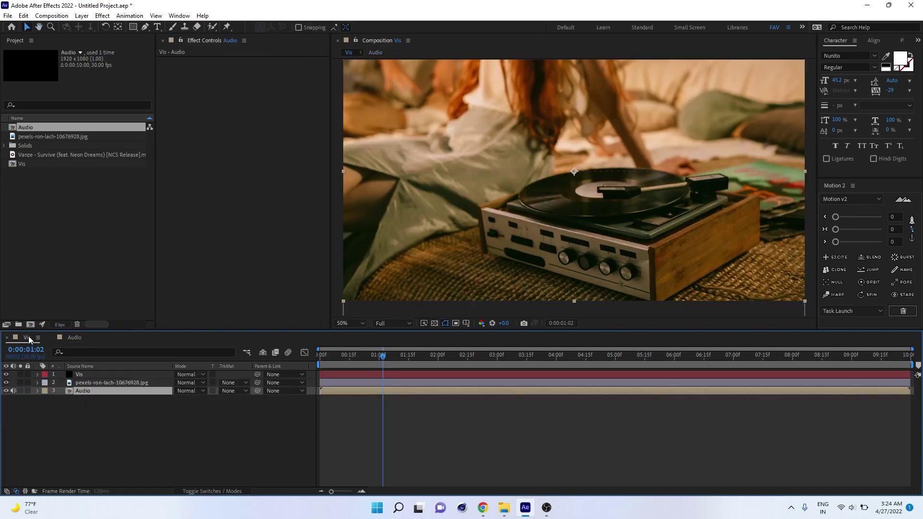
{"action": "left_click_drag", "start_coordinate": [470, 365], "coordinate": [320, 365]}
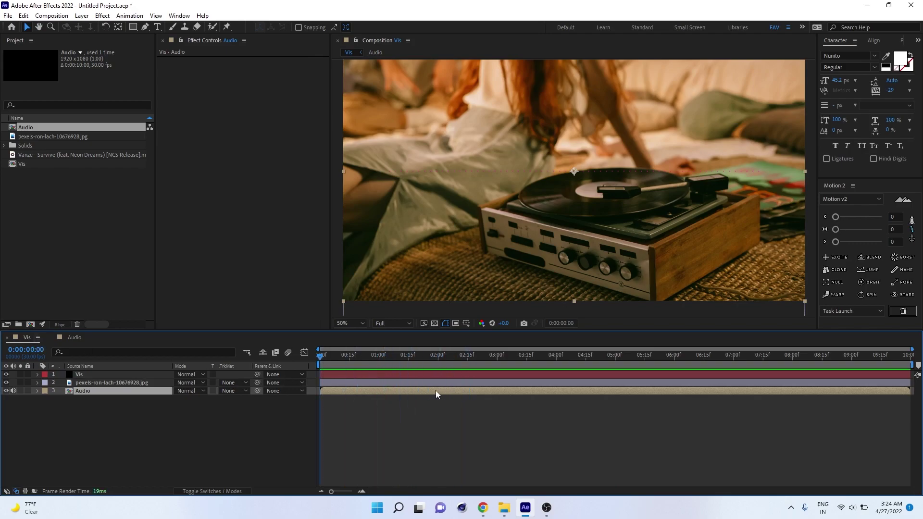
{"action": "left_click", "coordinate": [93, 374]}
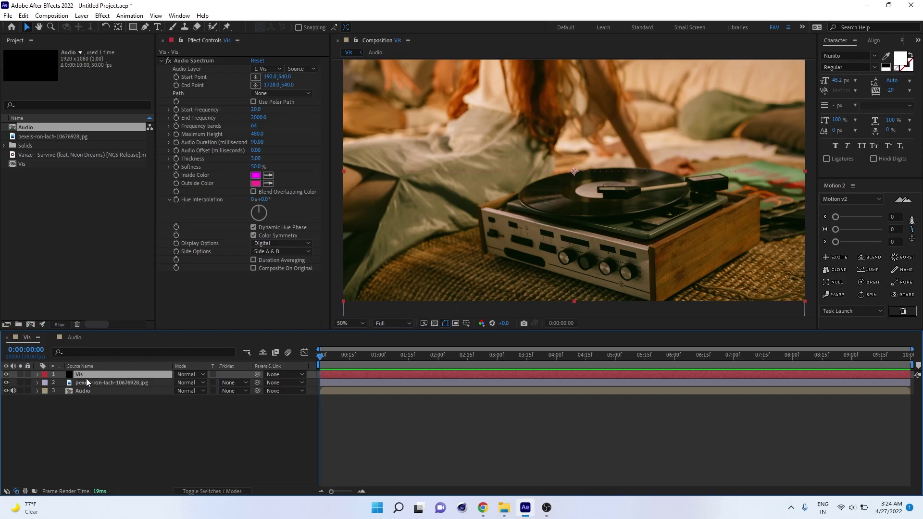
{"action": "left_click", "coordinate": [192, 69]}
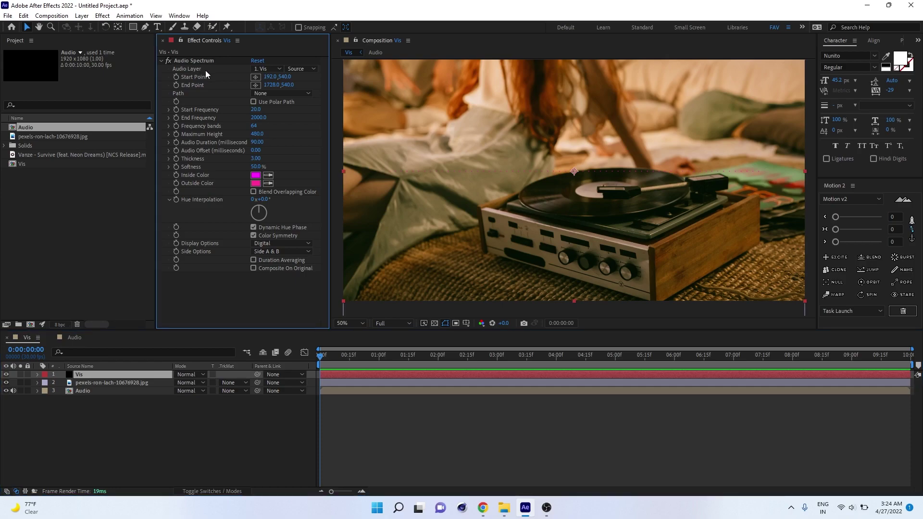
{"action": "left_click", "coordinate": [268, 69]}
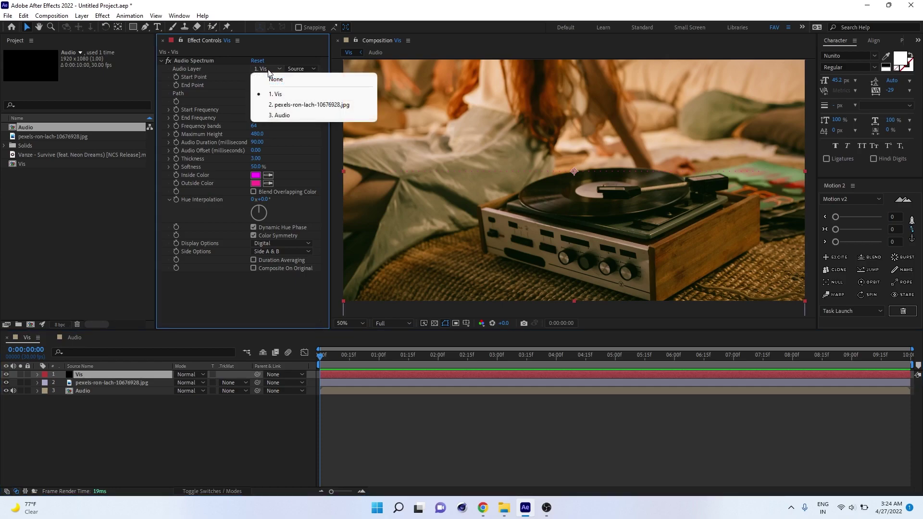
{"action": "left_click", "coordinate": [284, 116]}
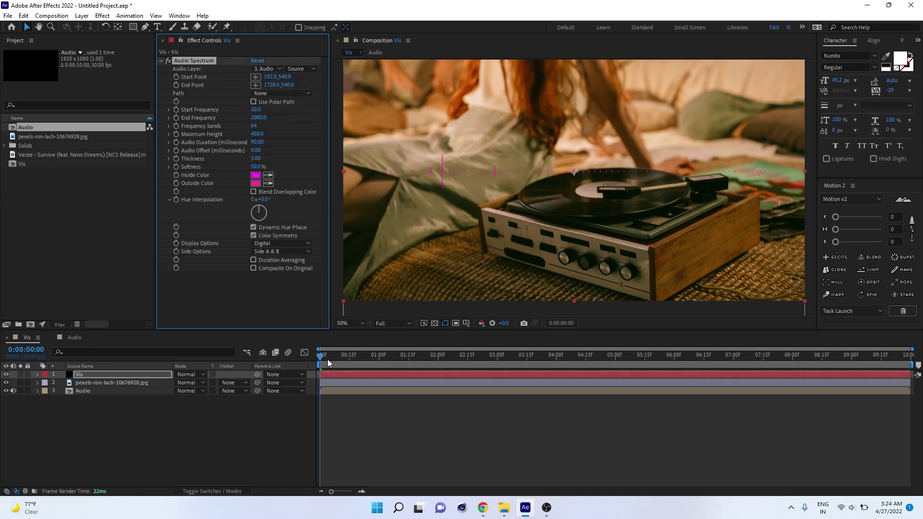
{"action": "left_click", "coordinate": [368, 411]}
{"action": "key", "text": "space"}
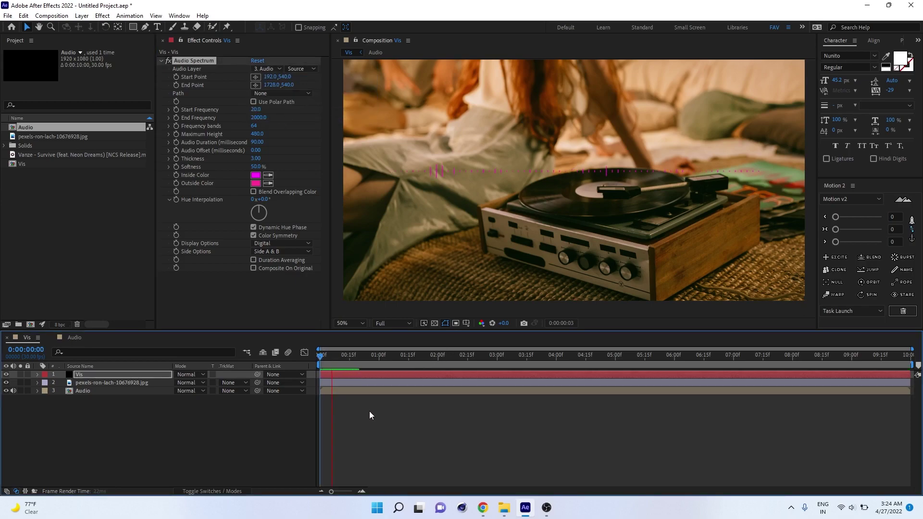
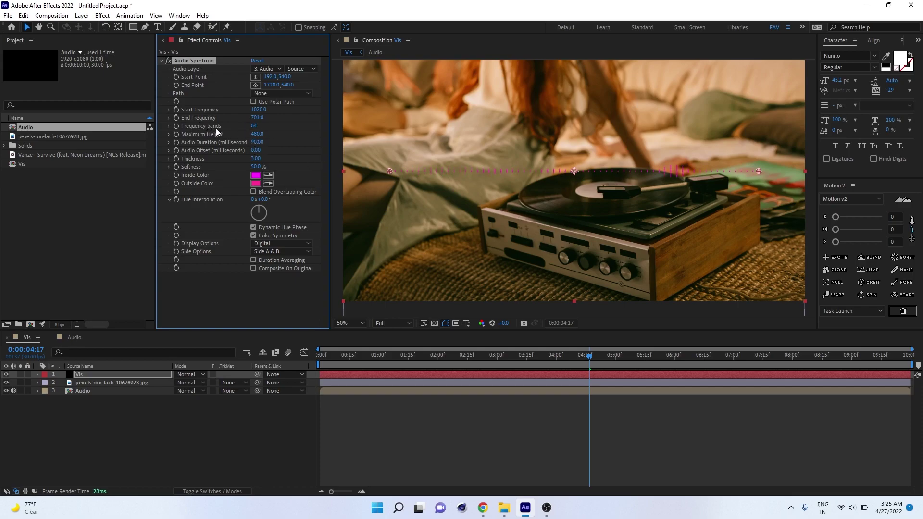
Step: Set the Audio Spectrum's frequency bands to 135 and its maximum height to 3190, and preview the animation
{"action": "left_click_drag", "start_coordinate": [255, 130], "coordinate": [299, 139]}
{"action": "left_click_drag", "start_coordinate": [256, 134], "coordinate": [409, 161]}
{"action": "key", "text": "space"}
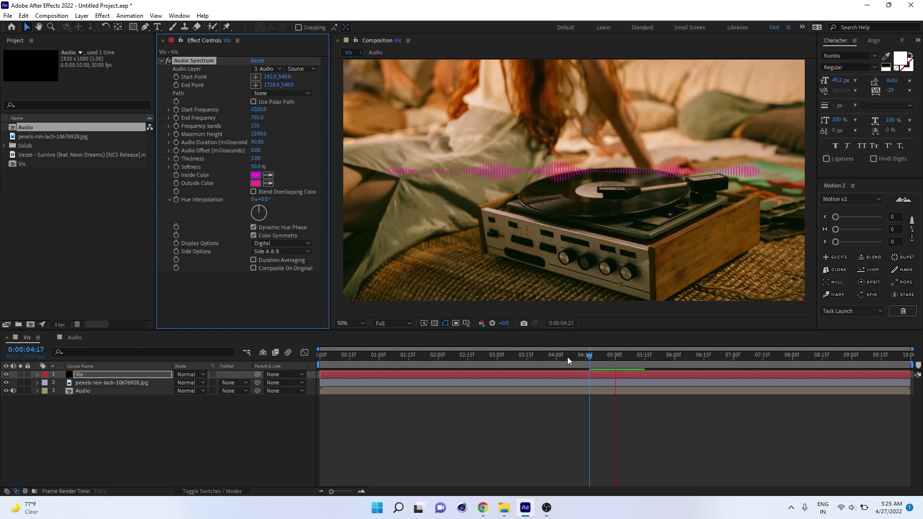
{"action": "key", "text": "space"}
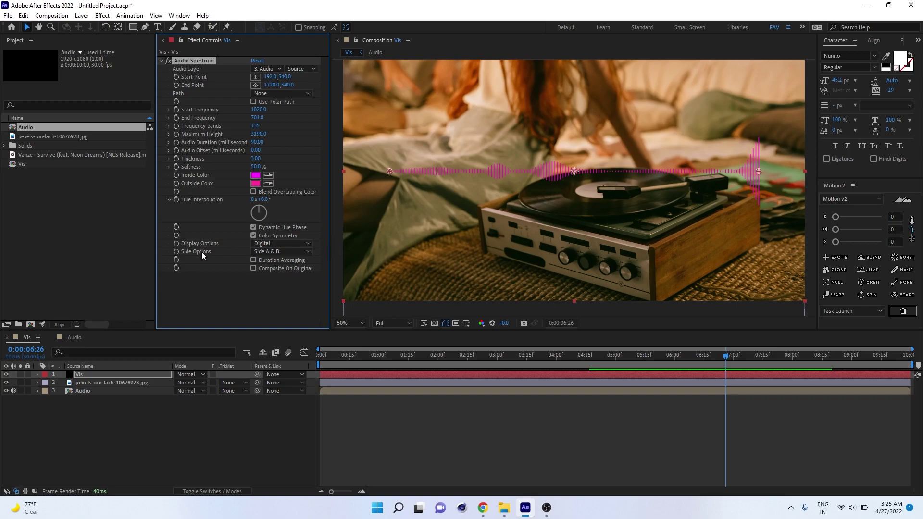
Step: Limit the Audio Spectrum display to Side A and raise its frequency bands to 1381
{"action": "left_click", "coordinate": [267, 252]}
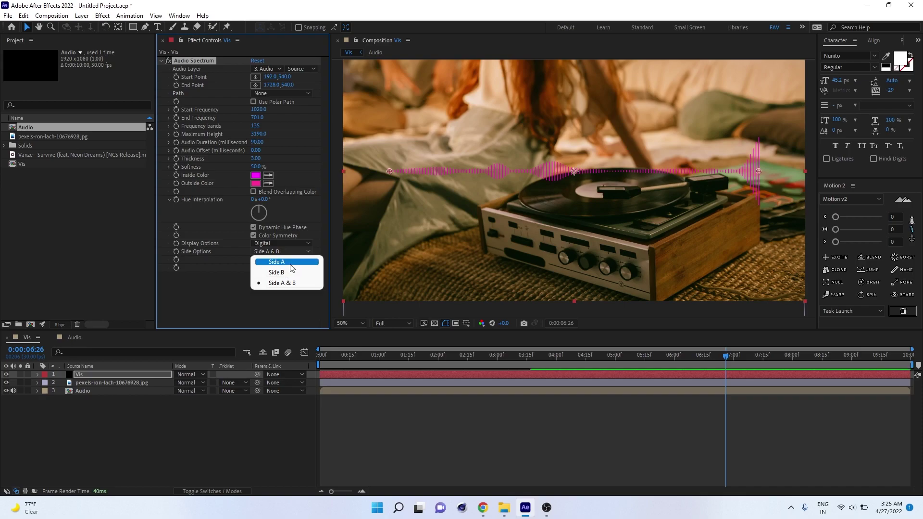
{"action": "left_click", "coordinate": [291, 263]}
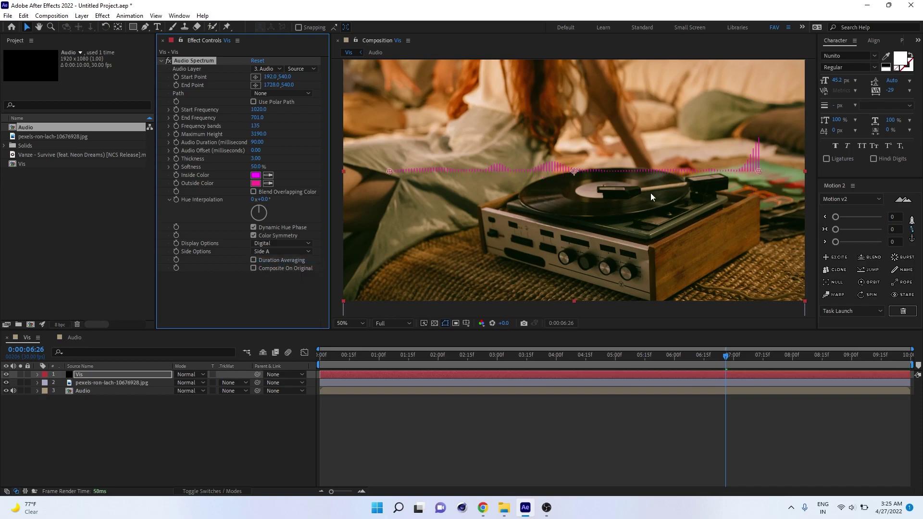
{"action": "key", "text": "space"}
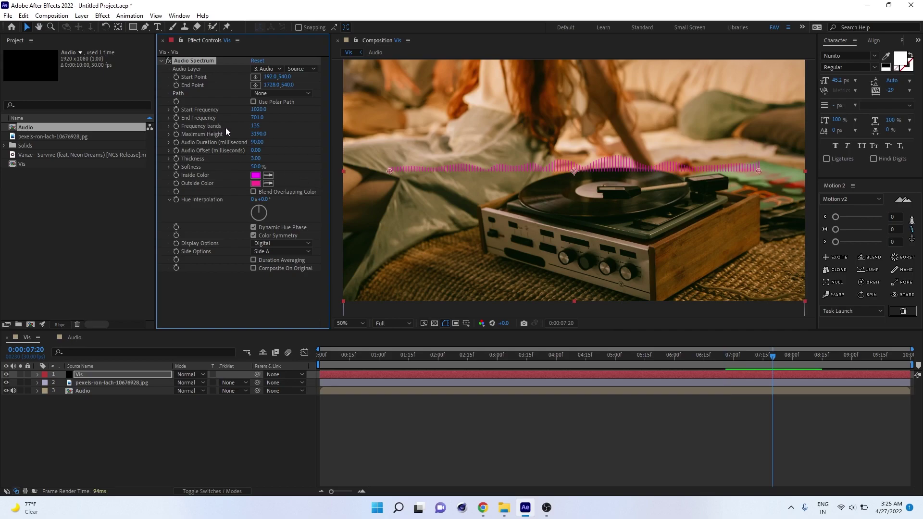
{"action": "left_click_drag", "start_coordinate": [256, 126], "coordinate": [812, 165]}
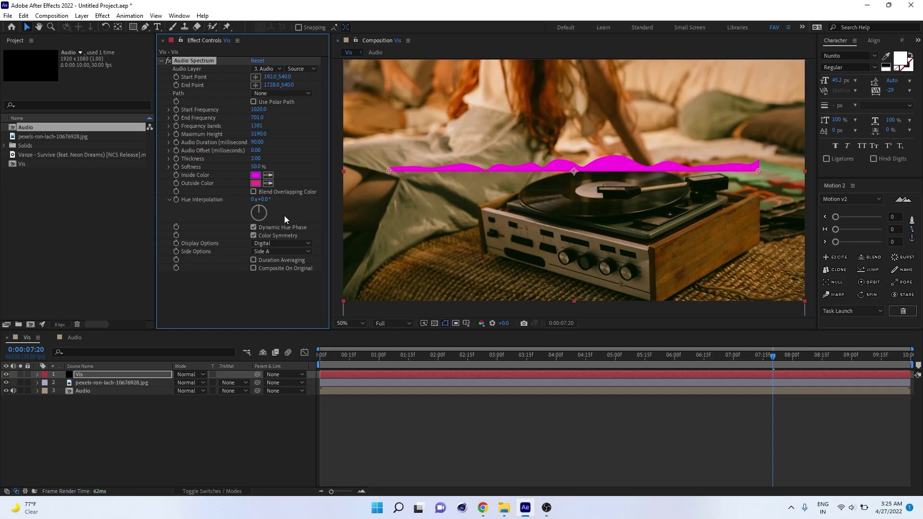
Step: Set the Audio Spectrum's display option to Analog dots and preview the animation from the first frame
{"action": "left_click", "coordinate": [262, 243]}
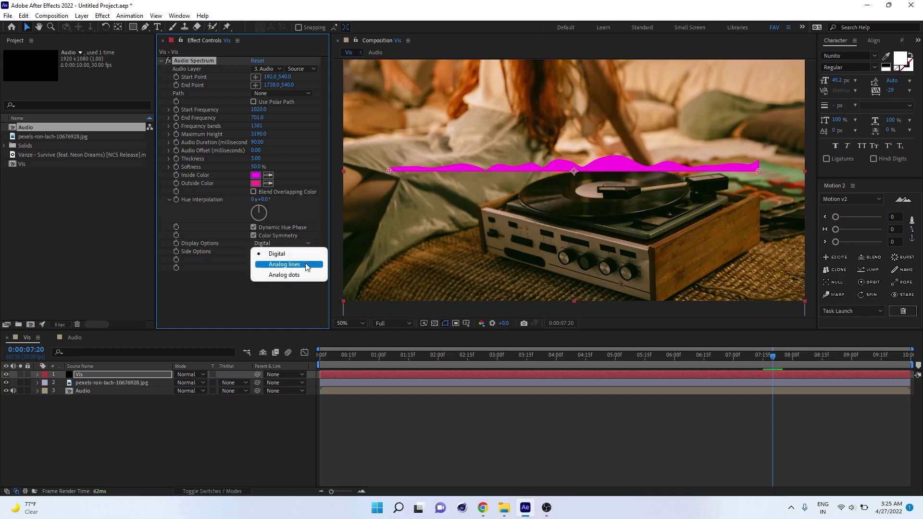
{"action": "left_click", "coordinate": [304, 277]}
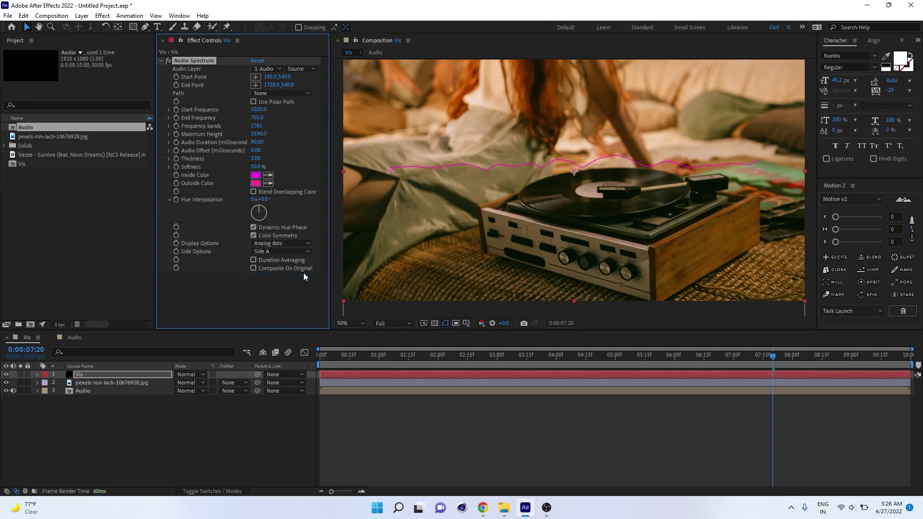
{"action": "left_click", "coordinate": [365, 359]}
{"action": "key", "text": "Home"}
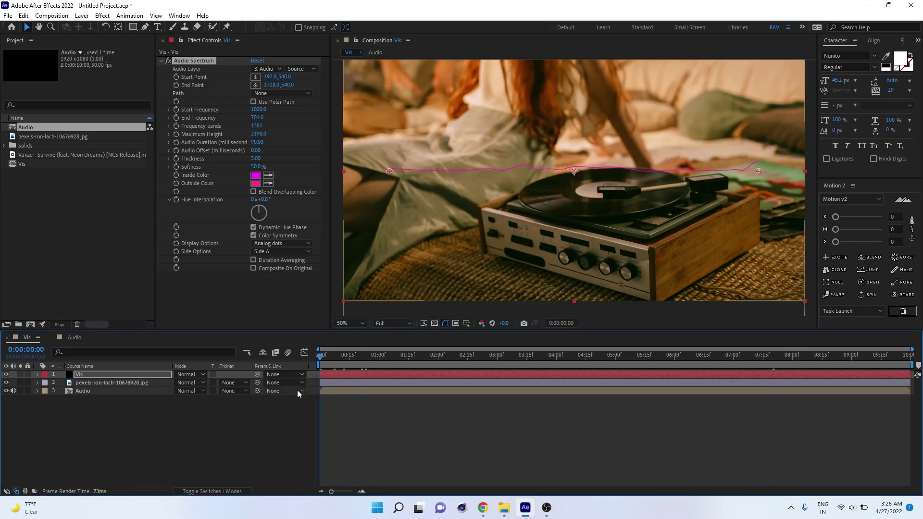
{"action": "key", "text": "space"}
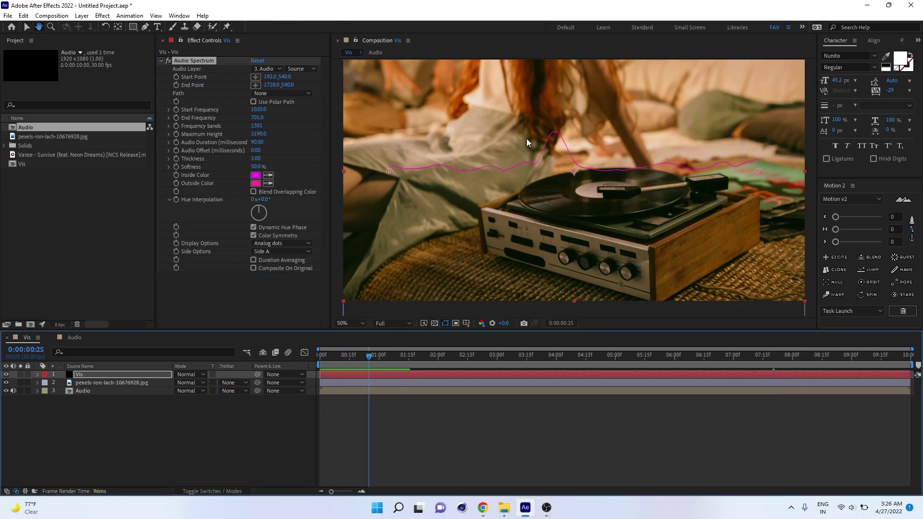
{"action": "key", "text": "space"}
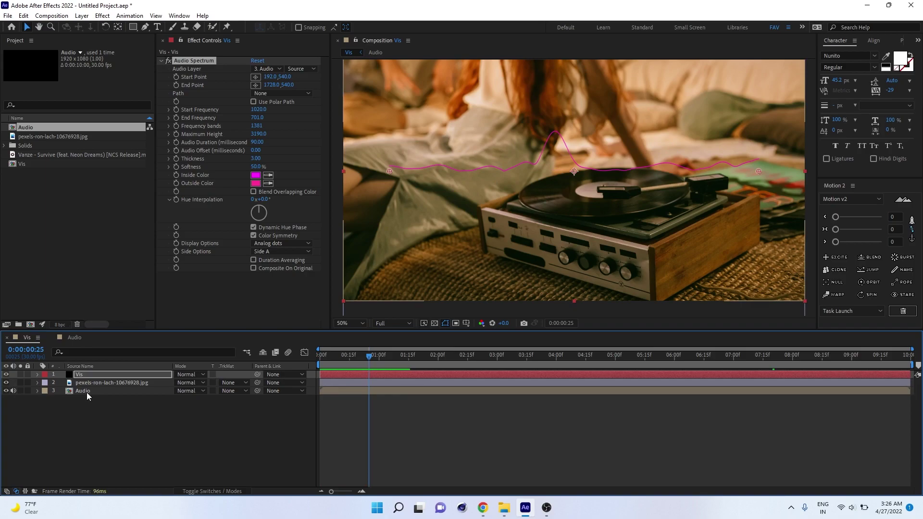
Step: Hide the pexels-ron-lach-10676928.jpg photo layer and preview the waveform on its own from the first frame
{"action": "left_click", "coordinate": [96, 383]}
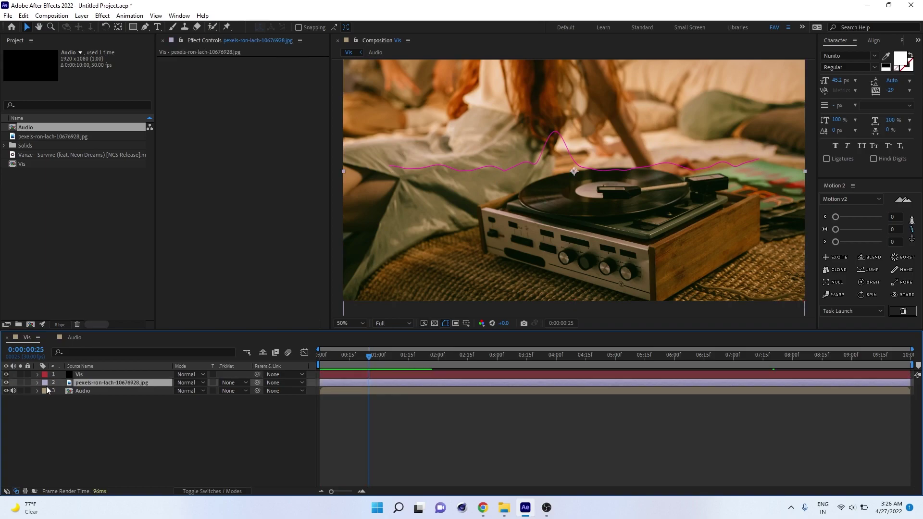
{"action": "left_click", "coordinate": [7, 383]}
{"action": "left_click_drag", "start_coordinate": [338, 364], "coordinate": [310, 373]}
{"action": "key", "text": "space"}
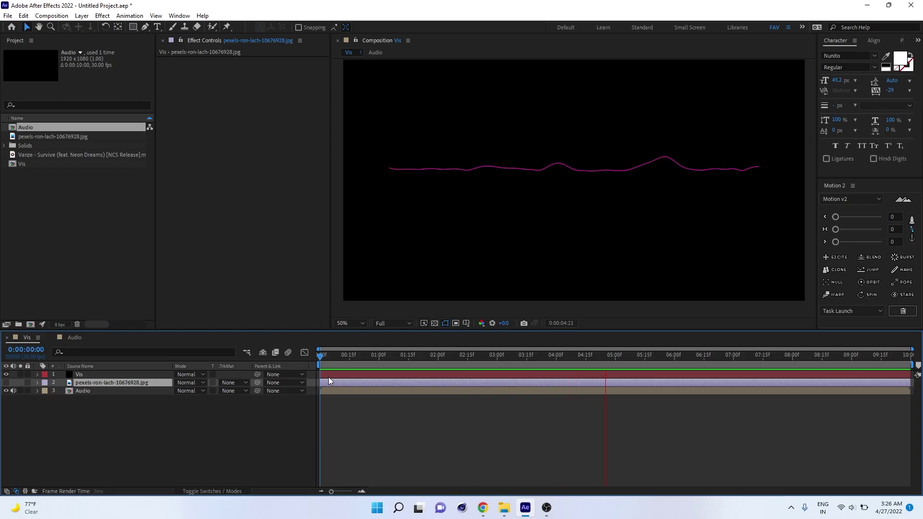
{"action": "key", "text": "space"}
{"action": "left_click_drag", "start_coordinate": [691, 364], "coordinate": [566, 373]}
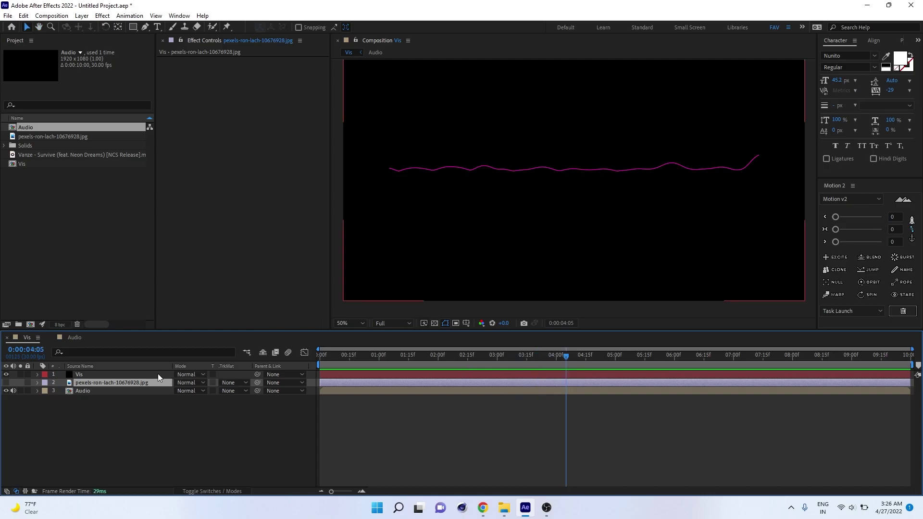
Step: Move the Vis solid's Audio Spectrum start and end points near the frame's lower corners, about 16, 1000 and 1888, 1024
{"action": "left_click", "coordinate": [120, 375]}
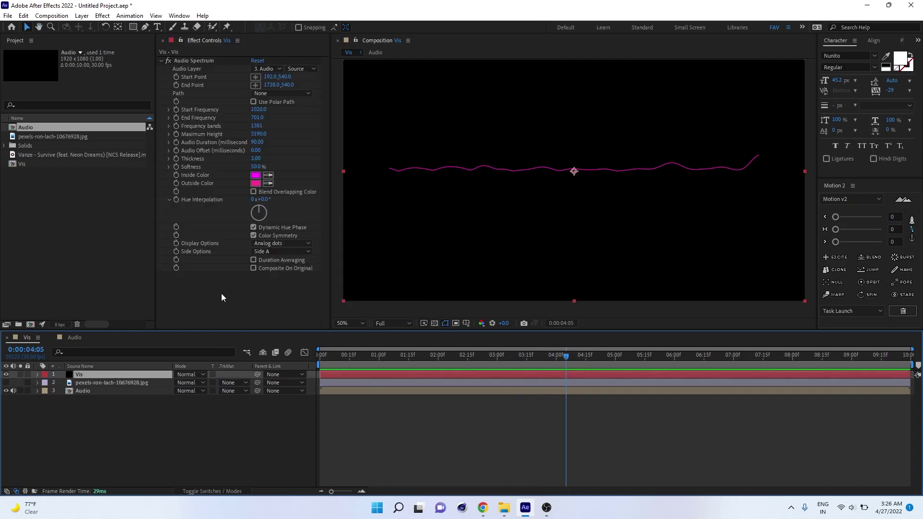
{"action": "key", "text": "comma"}
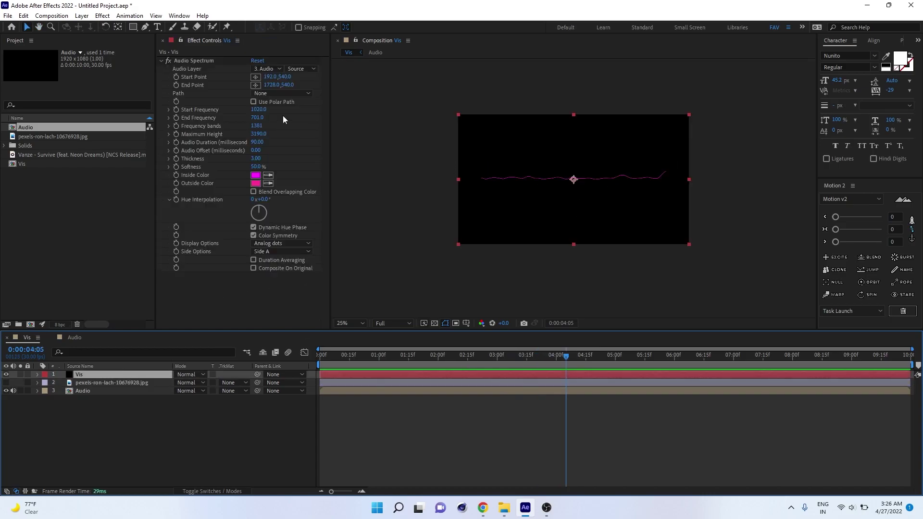
{"action": "left_click", "coordinate": [201, 63]}
{"action": "left_click_drag", "start_coordinate": [483, 180], "coordinate": [462, 235]}
{"action": "left_click_drag", "start_coordinate": [666, 182], "coordinate": [686, 240]}
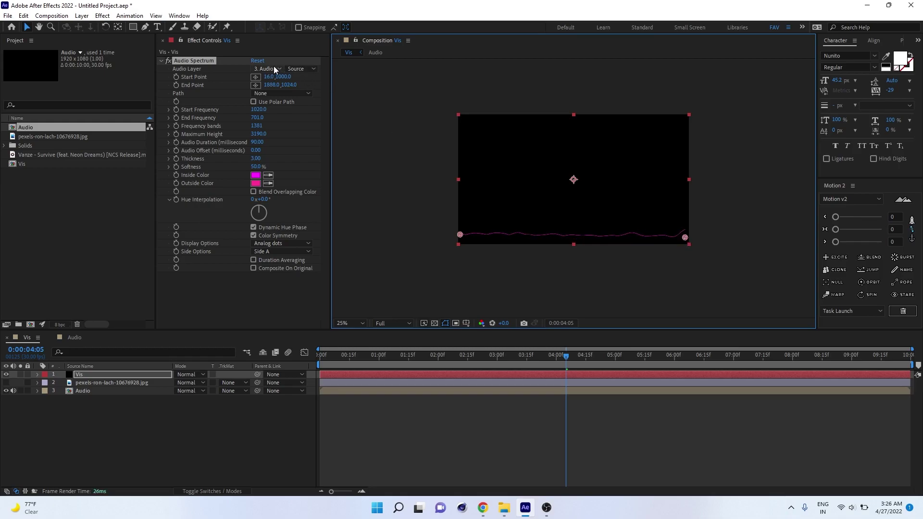
Step: Set the Audio Spectrum's start point to 0, 1080
{"action": "left_click", "coordinate": [268, 78]}
{"action": "type", "text": "0"}
{"action": "key", "text": "Return"}
{"action": "left_click", "coordinate": [285, 79]}
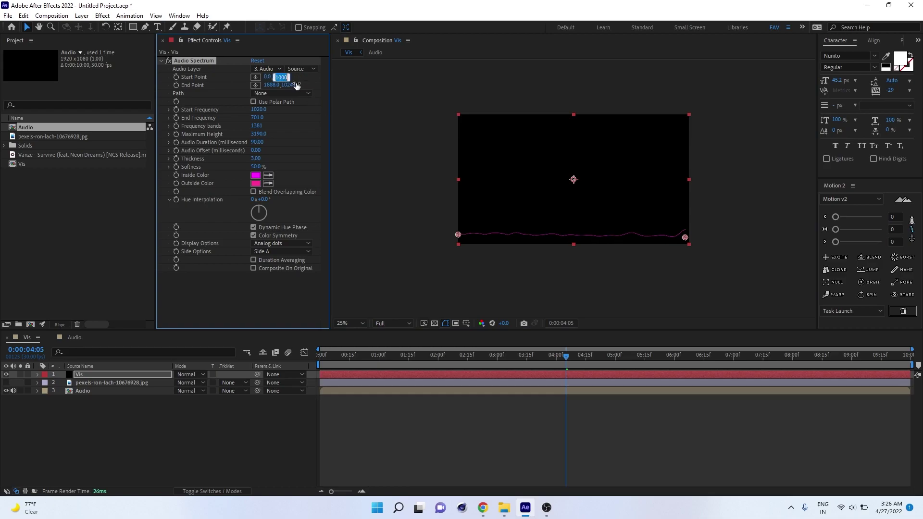
{"action": "left_click", "coordinate": [299, 79]}
{"action": "left_click", "coordinate": [286, 77]}
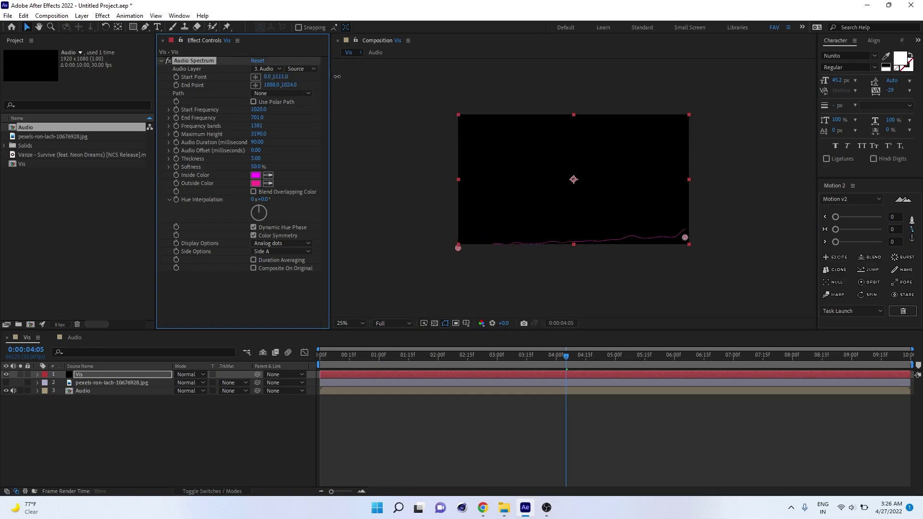
{"action": "type", "text": "1080"}
{"action": "key", "text": "Return"}
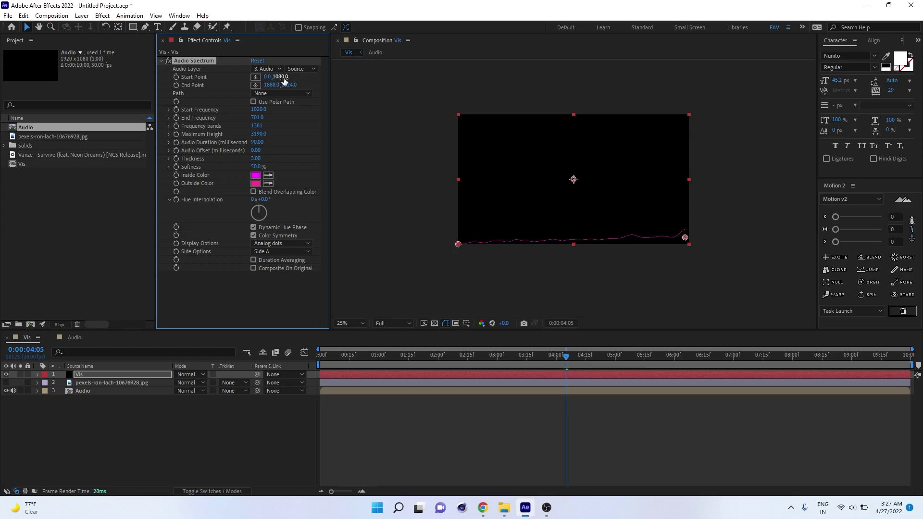
Step: Set the Audio Spectrum's end point to 1920, 1080 and preview the animation
{"action": "left_click_drag", "start_coordinate": [271, 85], "coordinate": [275, 88]}
{"action": "left_click", "coordinate": [274, 87]}
{"action": "type", "text": "192"}
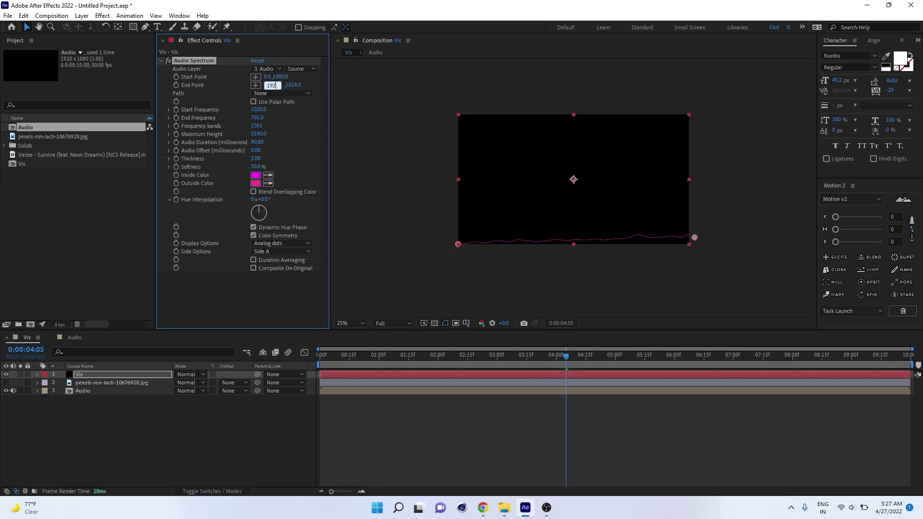
{"action": "type", "text": "0"}
{"action": "key", "text": "Return"}
{"action": "left_click", "coordinate": [287, 86]}
{"action": "type", "text": "20.0,1080"}
{"action": "key", "text": "Return"}
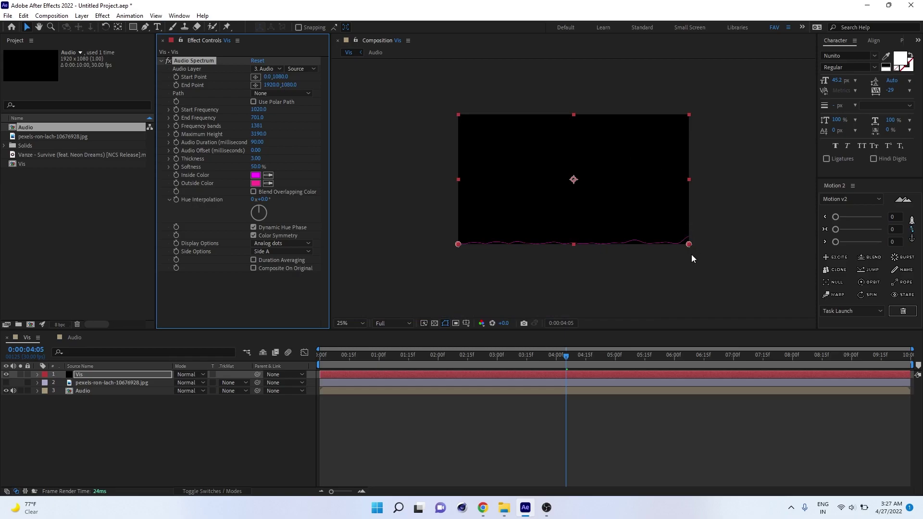
{"action": "scroll", "coordinate": [576, 270], "scroll_direction": "up", "scroll_amount": 2}
{"action": "key", "text": "space"}
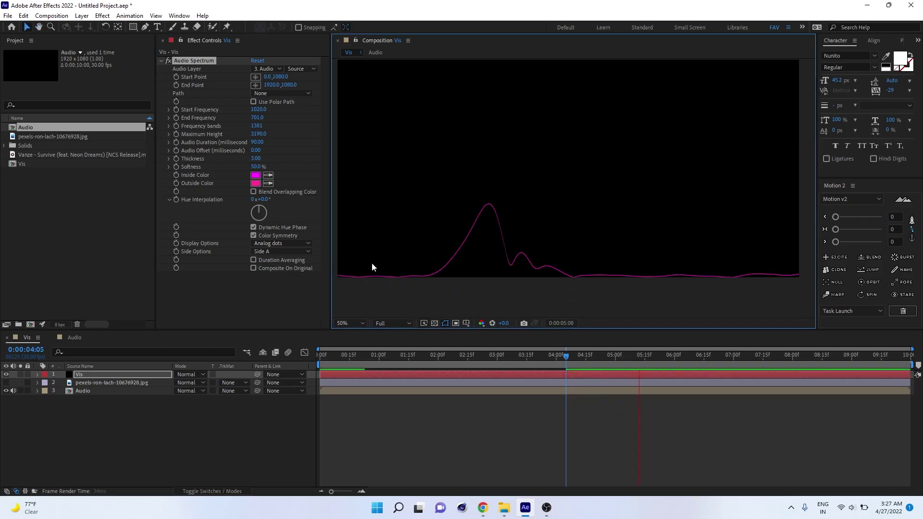
{"action": "key", "text": "space"}
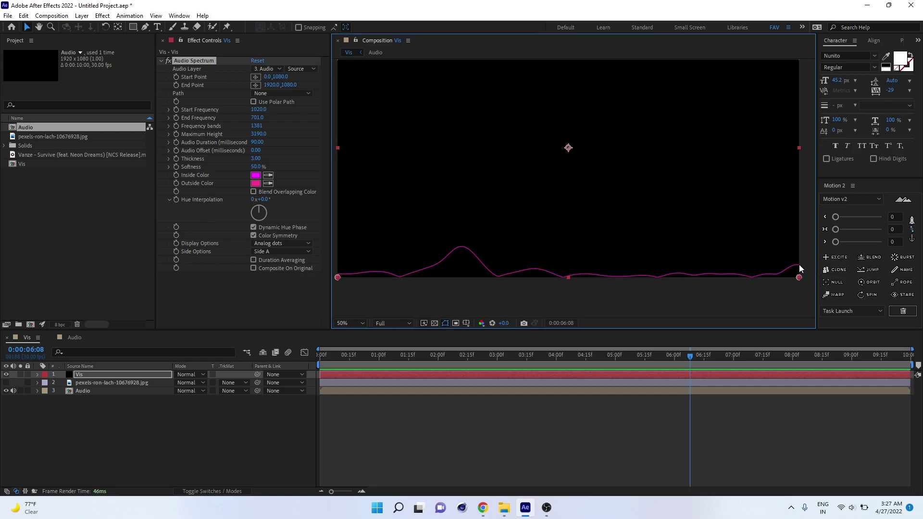
Step: Apply the Motion Tile effect to the Vis layer and enable Mirror Edges
{"action": "left_click", "coordinate": [91, 373]}
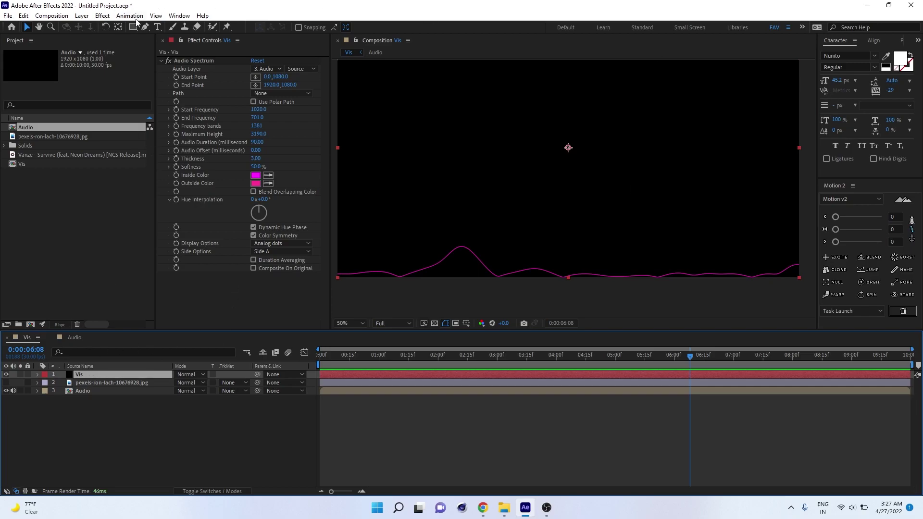
{"action": "left_click", "coordinate": [103, 16]}
{"action": "mouse_move", "coordinate": [138, 300]}
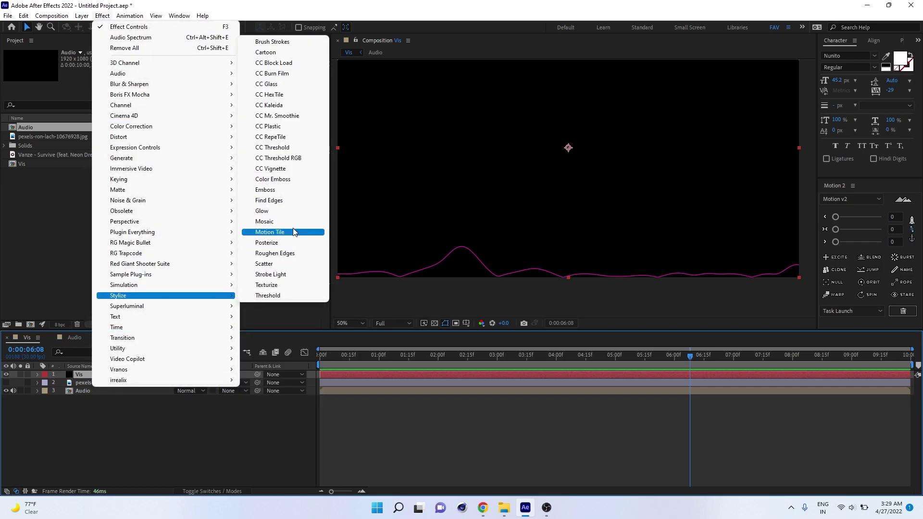
{"action": "left_click", "coordinate": [270, 232]}
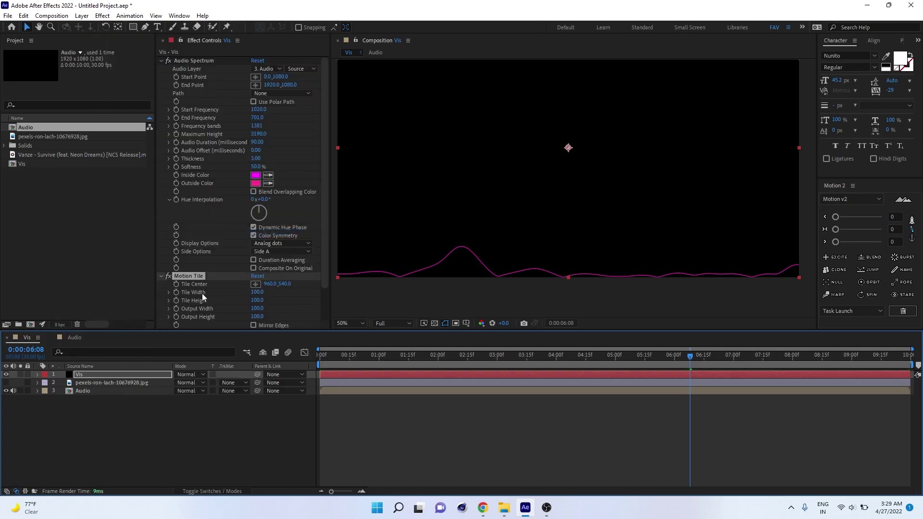
{"action": "scroll", "coordinate": [203, 296], "scroll_direction": "down", "scroll_amount": 1}
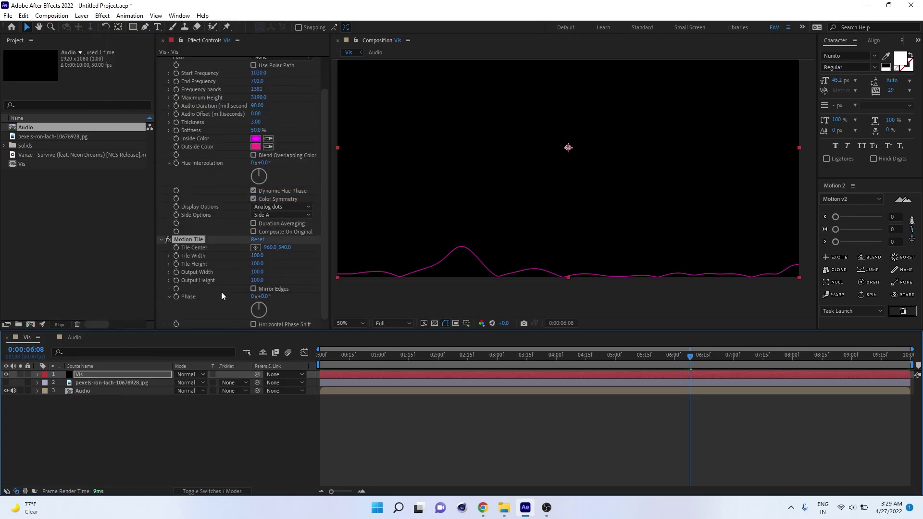
{"action": "left_click", "coordinate": [253, 289]}
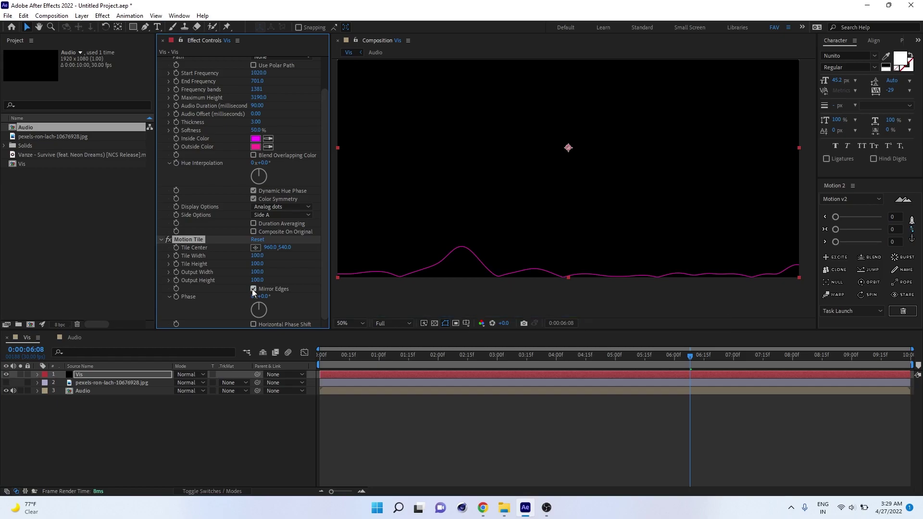
Step: Set Motion Tile's tile width to 50 and preview the mirrored waveform from the first frame
{"action": "left_click_drag", "start_coordinate": [254, 256], "coordinate": [220, 256]}
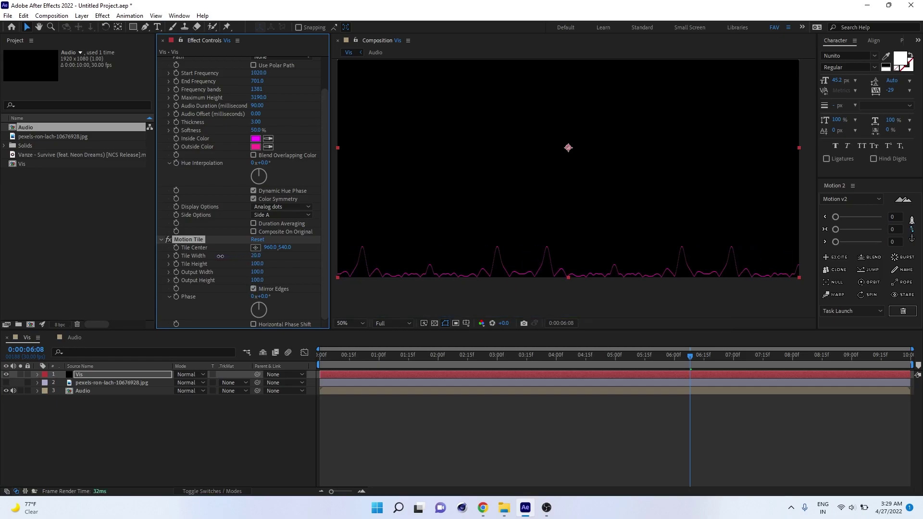
{"action": "left_click", "coordinate": [254, 256]}
{"action": "type", "text": "50"}
{"action": "key", "text": "Return"}
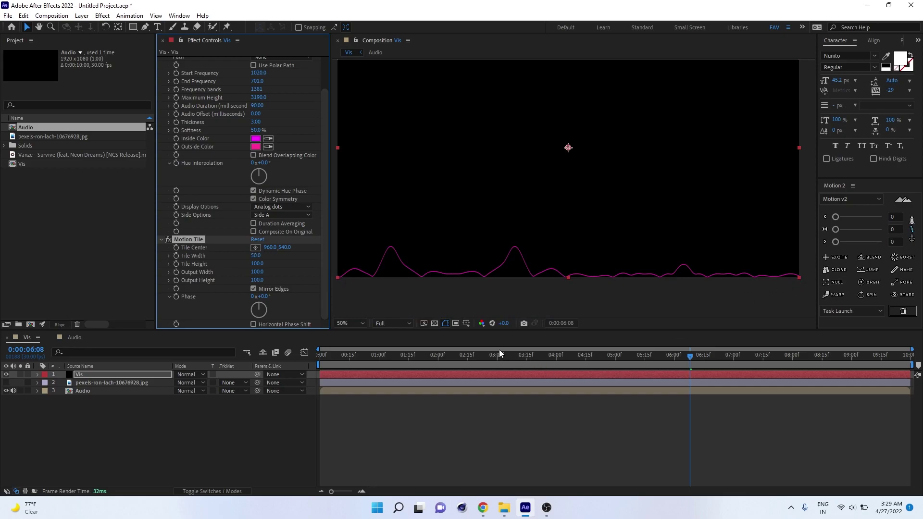
{"action": "left_click_drag", "start_coordinate": [486, 355], "coordinate": [301, 411]}
{"action": "key", "text": "space"}
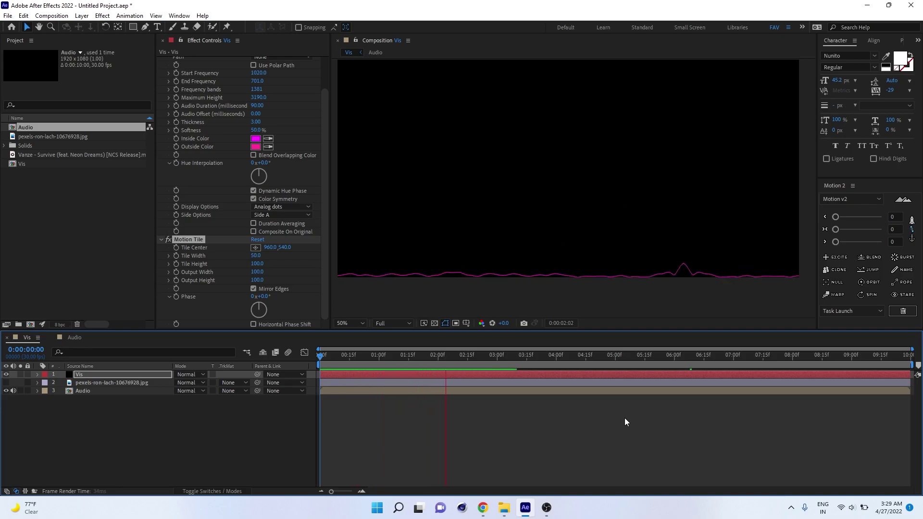
{"action": "left_click", "coordinate": [506, 356]}
{"action": "left_click_drag", "start_coordinate": [509, 355], "coordinate": [551, 365]}
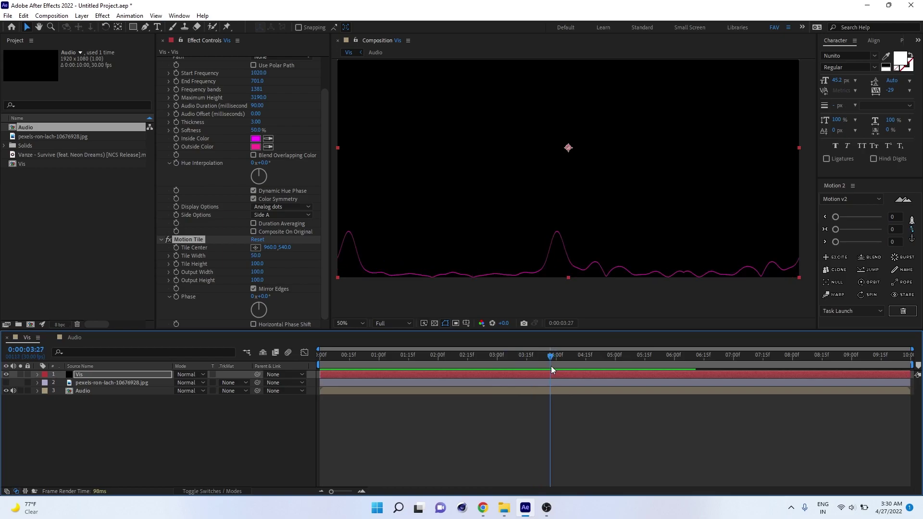
Step: Give the Audio Spectrum matching turquoise inside and outside colors, with Dynamic Hue Phase off and Hue Interpolation at 252°
{"action": "left_click", "coordinate": [107, 375]}
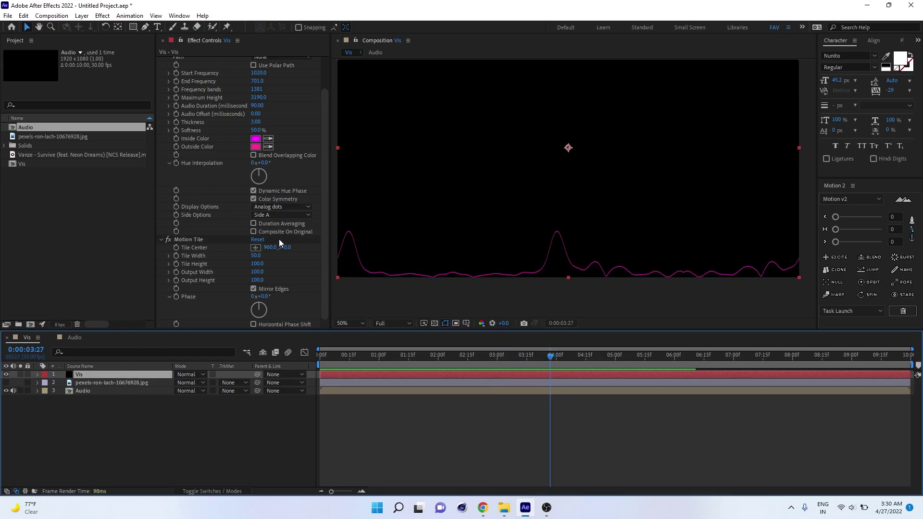
{"action": "left_click", "coordinate": [255, 139]}
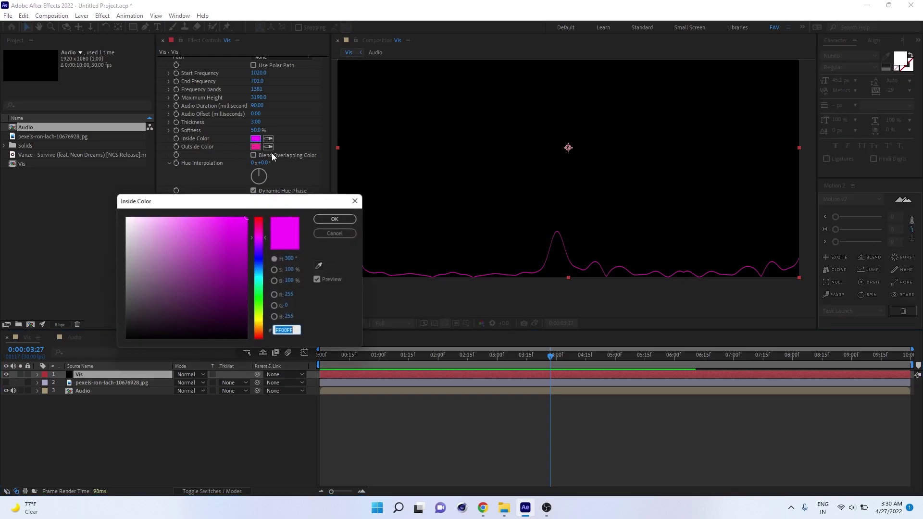
{"action": "left_click", "coordinate": [260, 280]}
{"action": "left_click", "coordinate": [238, 224]}
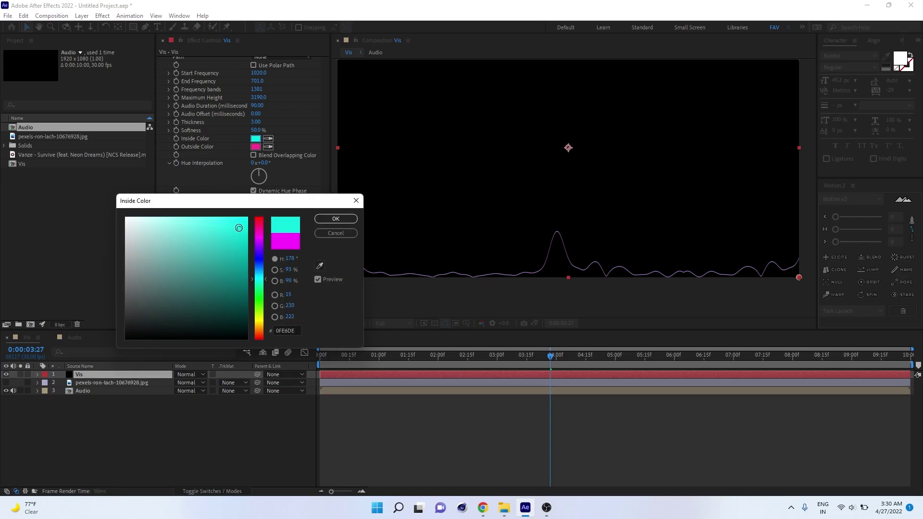
{"action": "left_click", "coordinate": [338, 219]}
{"action": "left_click", "coordinate": [268, 147]}
{"action": "left_click", "coordinate": [255, 138]}
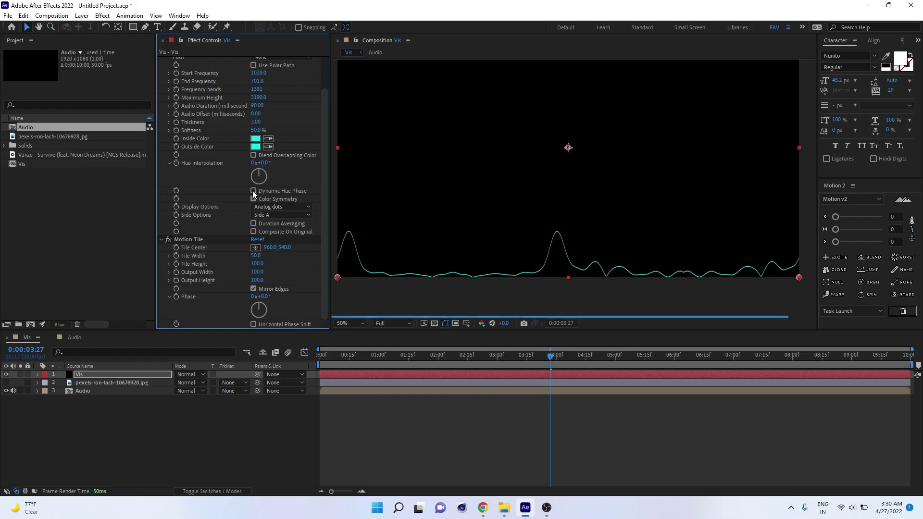
{"action": "left_click_drag", "start_coordinate": [260, 162], "coordinate": [410, 187]}
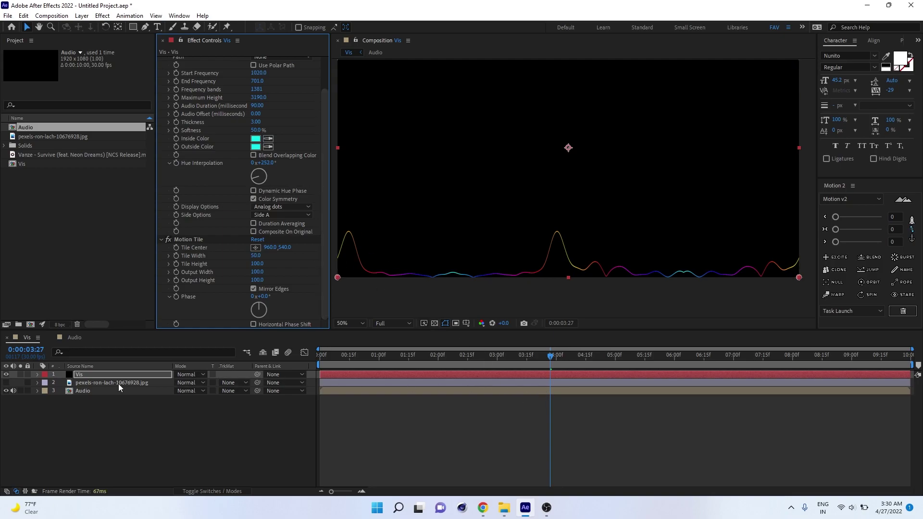
Step: Duplicate the Vis layer and give the copy a greater maximum height, a thickness of 2 and a Hue Interpolation of 128°
{"action": "left_click", "coordinate": [83, 374]}
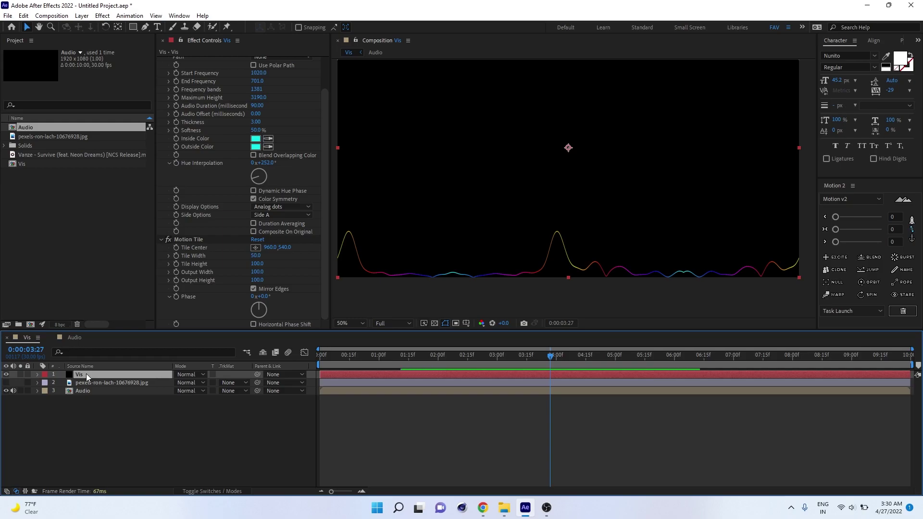
{"action": "key", "text": "ctrl+d"}
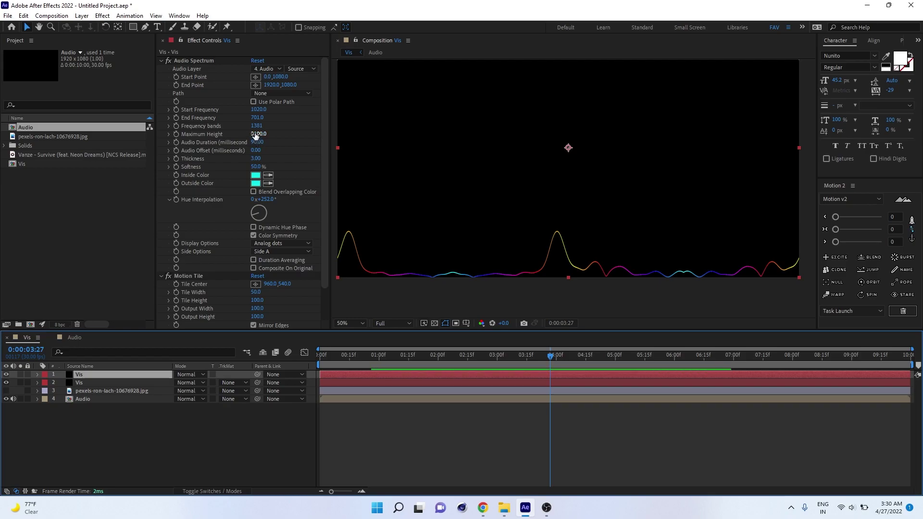
{"action": "left_click_drag", "start_coordinate": [255, 133], "coordinate": [308, 139]}
{"action": "left_click_drag", "start_coordinate": [255, 158], "coordinate": [247, 159]}
{"action": "left_click_drag", "start_coordinate": [264, 199], "coordinate": [214, 198]}
Step: Duplicate the top Vis layer and give the copy a maximum height of 2490, thickness 1 and Hue Interpolation of 192°, then preview it
{"action": "left_click", "coordinate": [103, 374]}
{"action": "key", "text": "ctrl+d"}
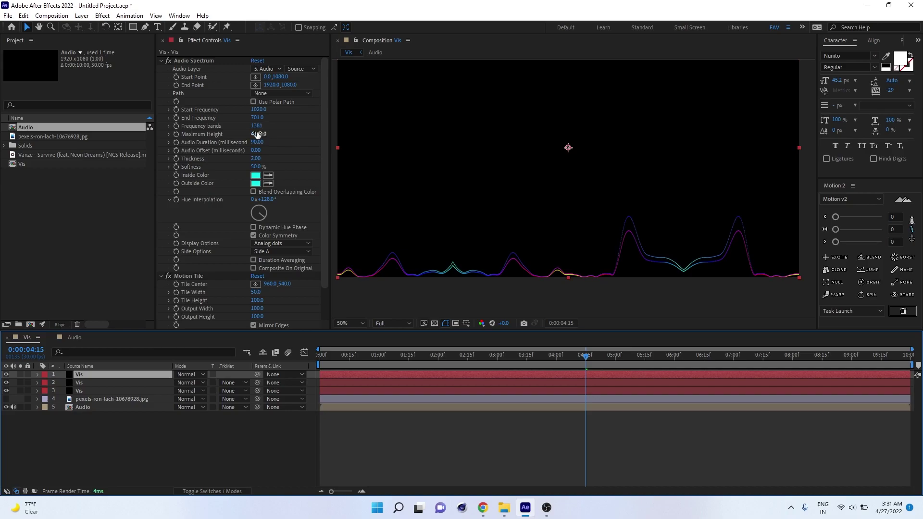
{"action": "left_click_drag", "start_coordinate": [258, 135], "coordinate": [193, 148]}
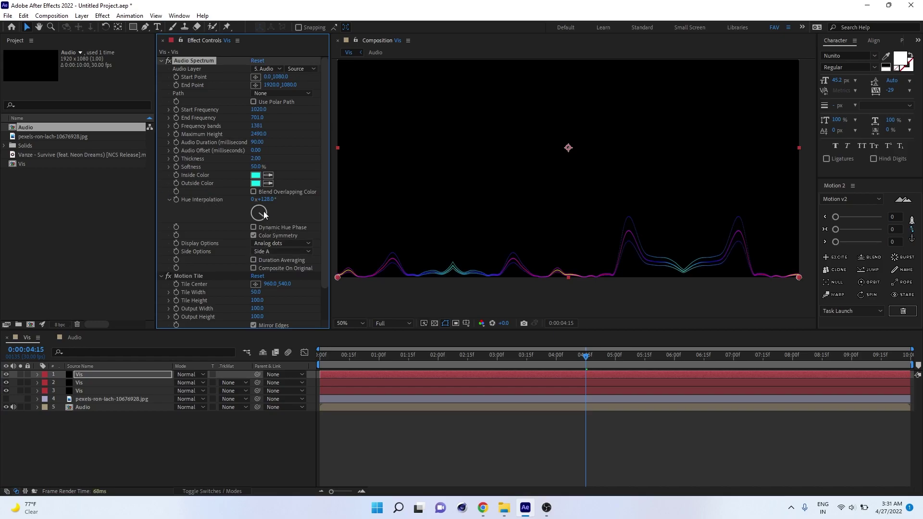
{"action": "left_click_drag", "start_coordinate": [281, 199], "coordinate": [439, 204]}
{"action": "key", "text": "space"}
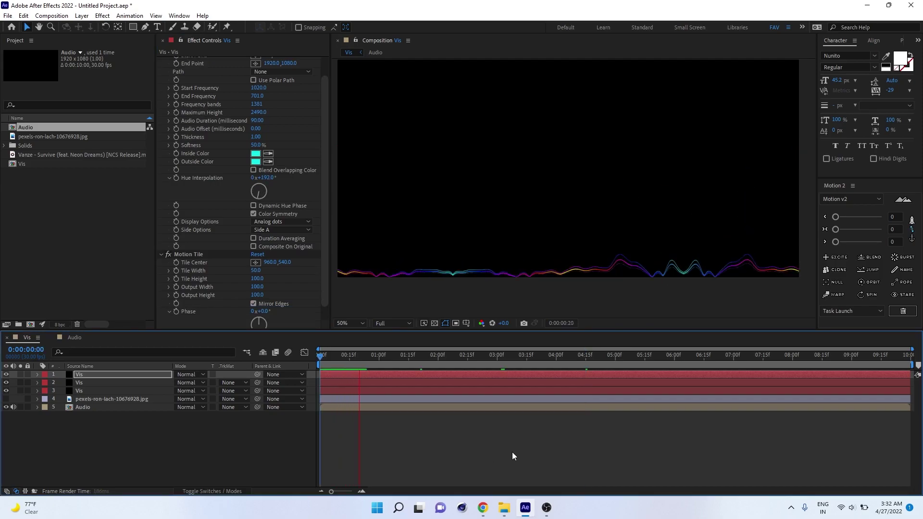
Step: Unhide the turntable photo and pre-compose the three Vis layers together with the Audio layer as Visulizer
{"action": "left_click", "coordinate": [130, 399]}
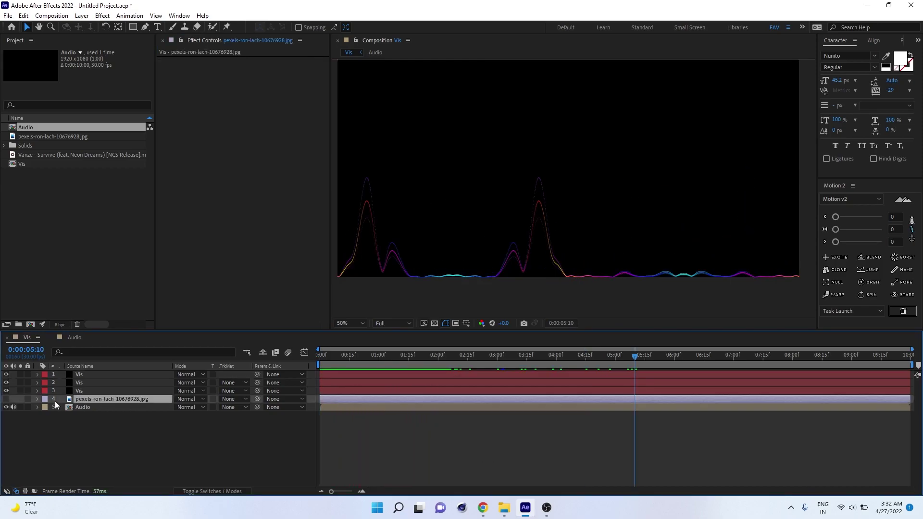
{"action": "left_click", "coordinate": [6, 398]}
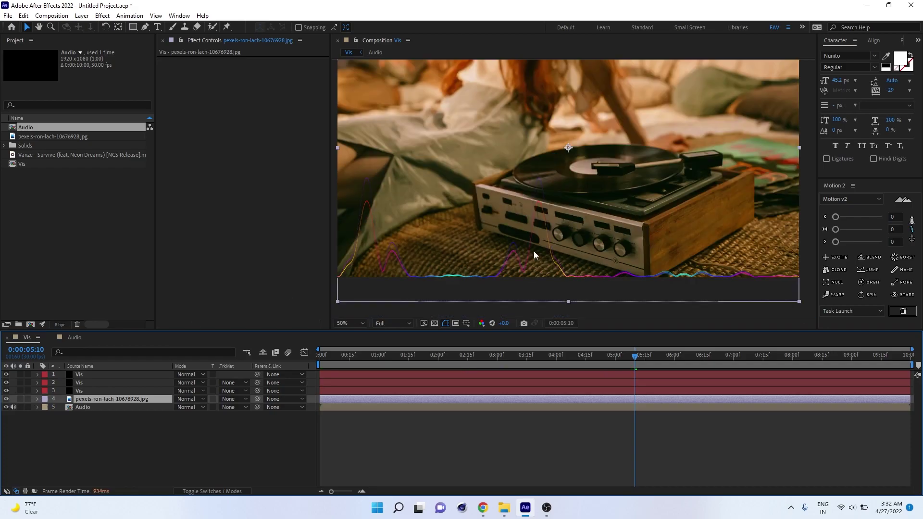
{"action": "left_click", "coordinate": [94, 391]}
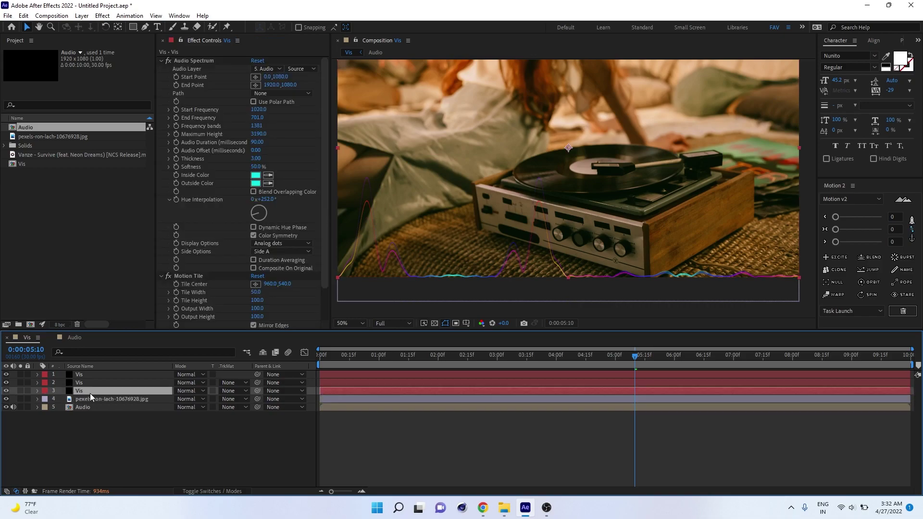
{"action": "left_click", "coordinate": [93, 376], "text": "shift"}
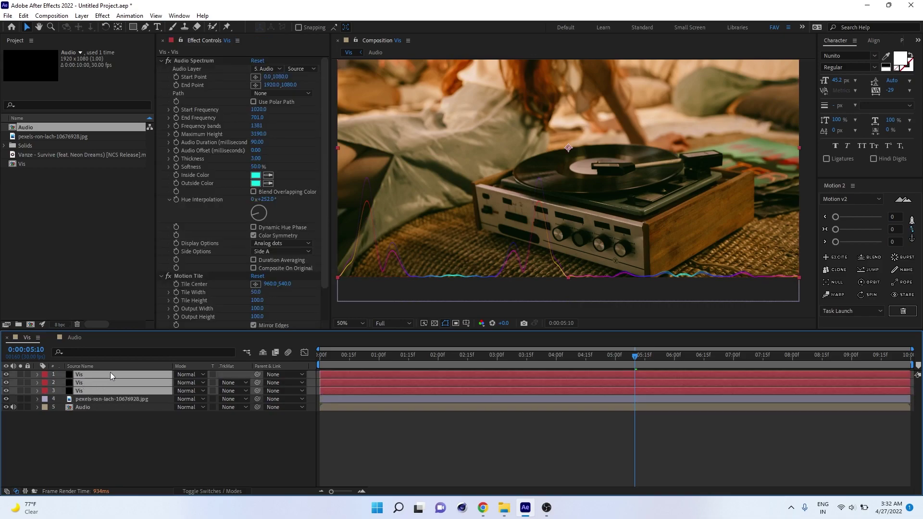
{"action": "left_click", "coordinate": [87, 409], "text": "ctrl"}
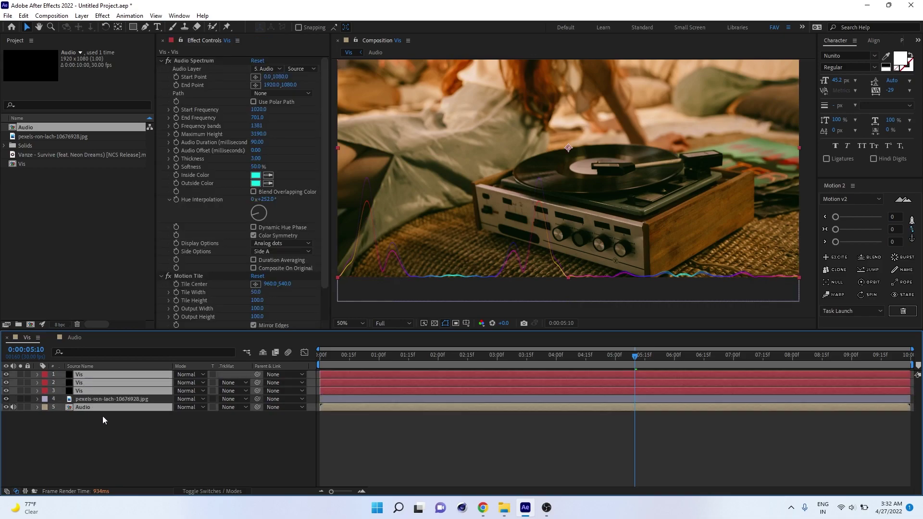
{"action": "right_click", "coordinate": [97, 383]}
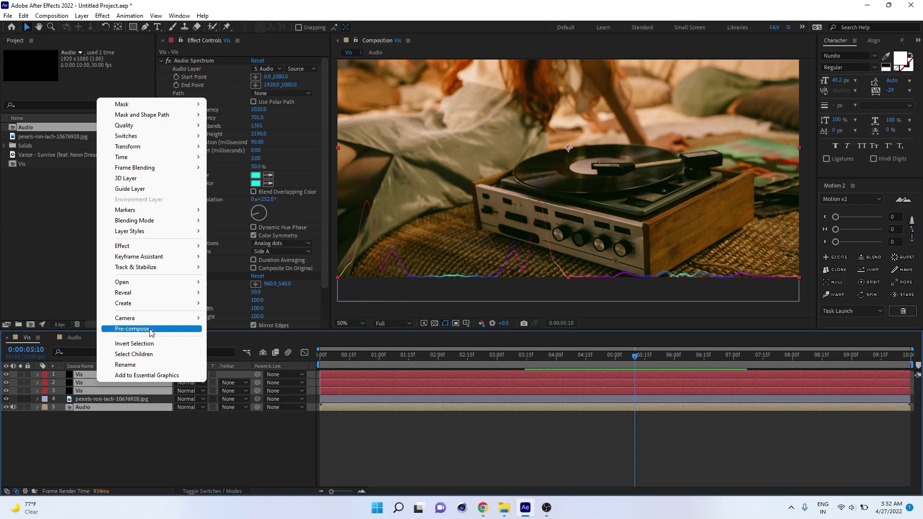
{"action": "left_click", "coordinate": [151, 331]}
{"action": "type", "text": "Visua"}
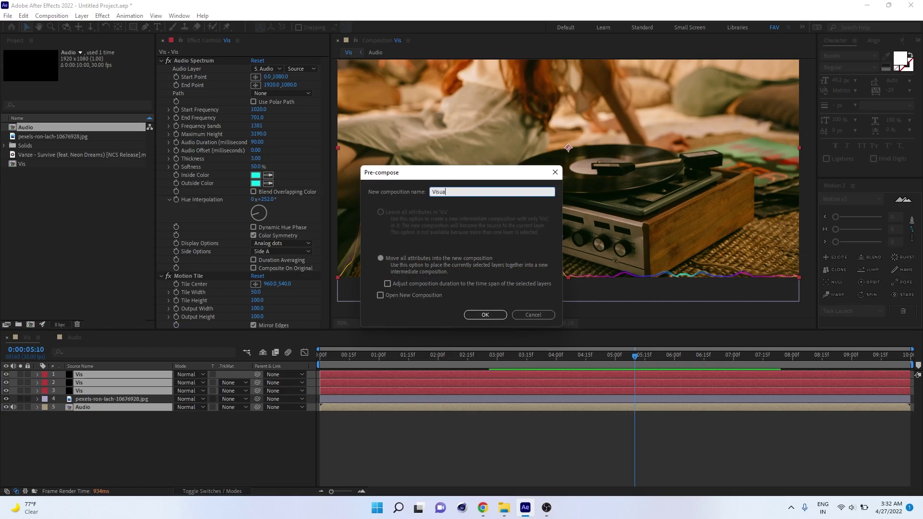
{"action": "key", "text": "BackSpace"}
{"action": "key", "text": "BackSpace"}
{"action": "type", "text": "ulizer"}
{"action": "left_click", "coordinate": [480, 316]}
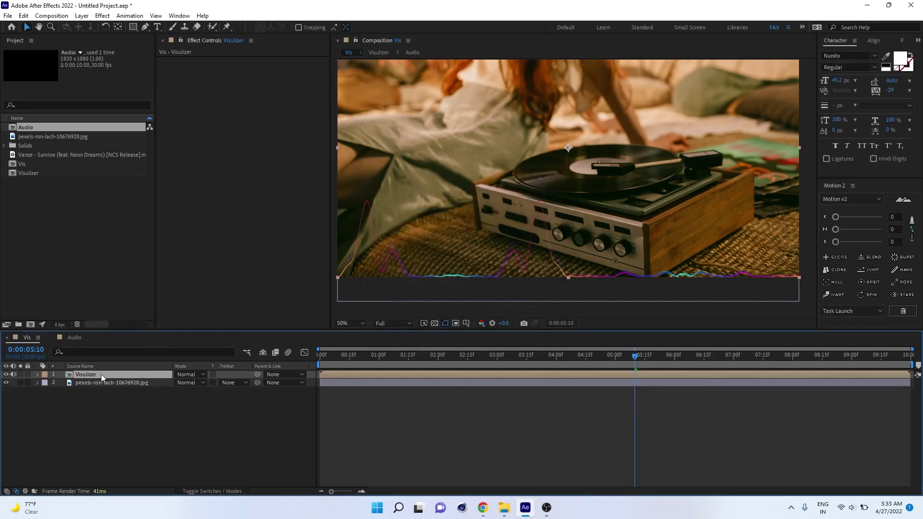
Step: Open the Visulizer pre-composition and scrub through its layered waveforms
{"action": "left_click_drag", "start_coordinate": [622, 236], "coordinate": [621, 199]}
{"action": "key", "text": "ctrl+z"}
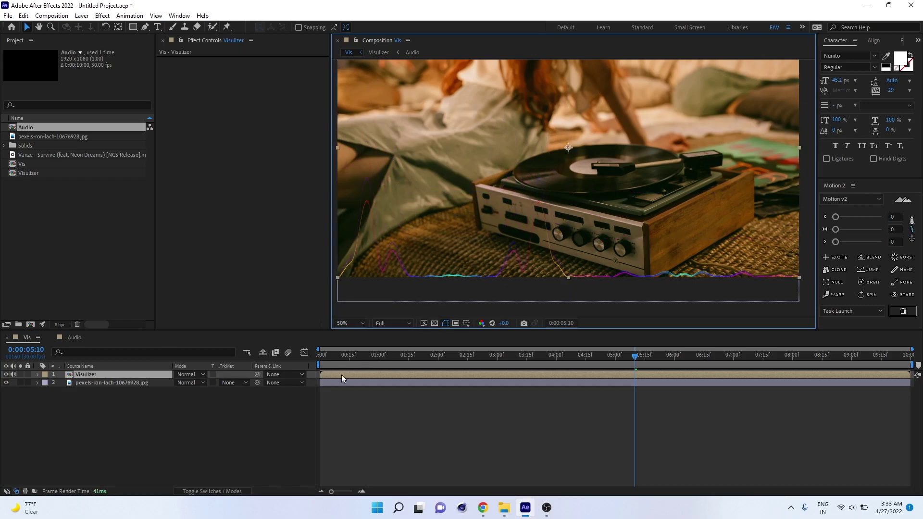
{"action": "double_click", "coordinate": [341, 374]}
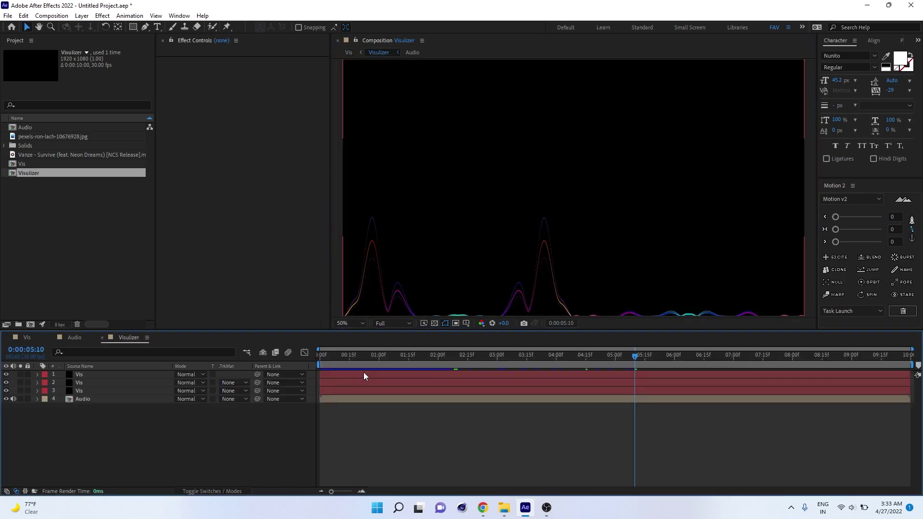
{"action": "left_click", "coordinate": [385, 359]}
{"action": "left_click_drag", "start_coordinate": [415, 366], "coordinate": [638, 369]}
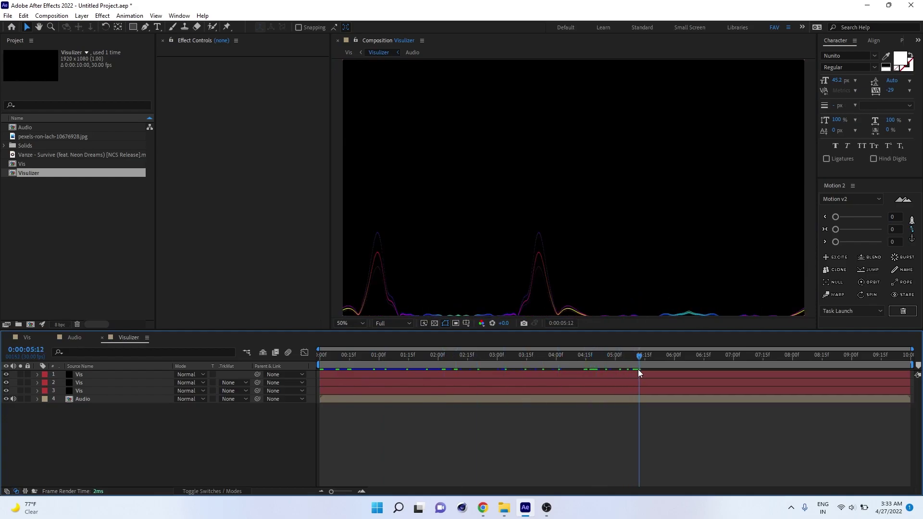
{"action": "left_click", "coordinate": [82, 375]}
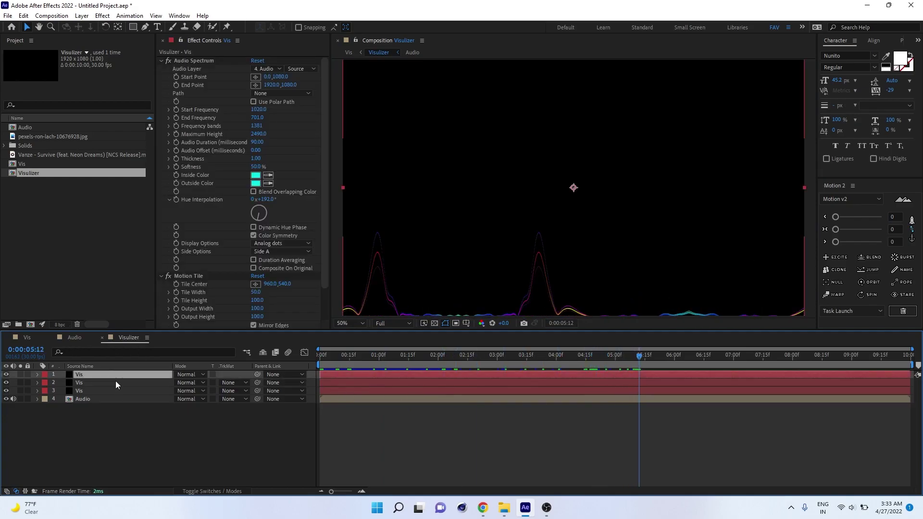
Step: Return to the Vis composition and rename it MAIN
{"action": "left_click", "coordinate": [29, 336]}
{"action": "left_click", "coordinate": [127, 412]}
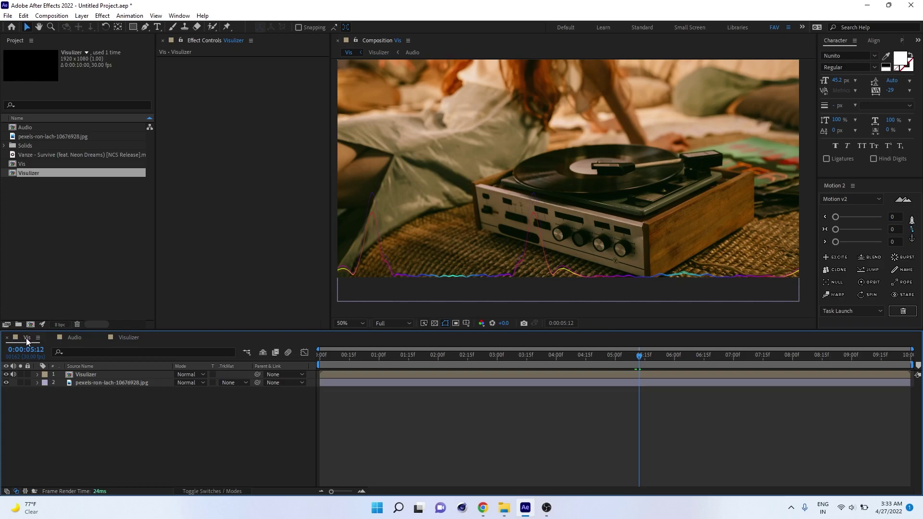
{"action": "key", "text": "ctrl+k"}
{"action": "type", "text": "MAIN"}
{"action": "key", "text": "Return"}
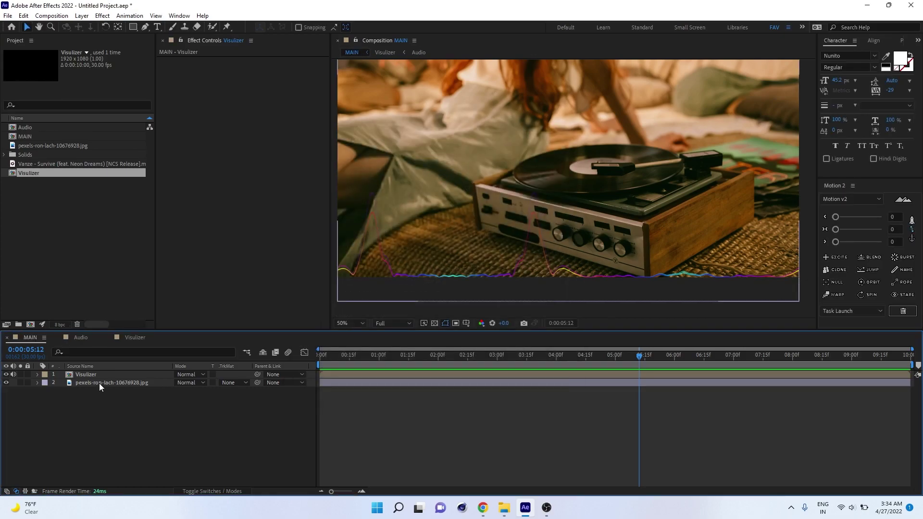
Step: Apply CC Cylinder to the Visulizer layer and set its radius to 84%
{"action": "left_click", "coordinate": [91, 375]}
{"action": "left_click", "coordinate": [103, 16]}
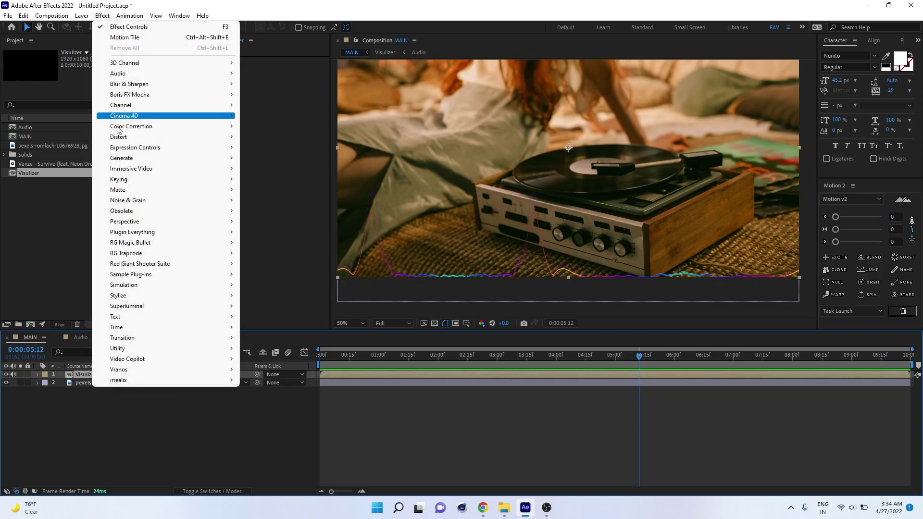
{"action": "mouse_move", "coordinate": [125, 222]}
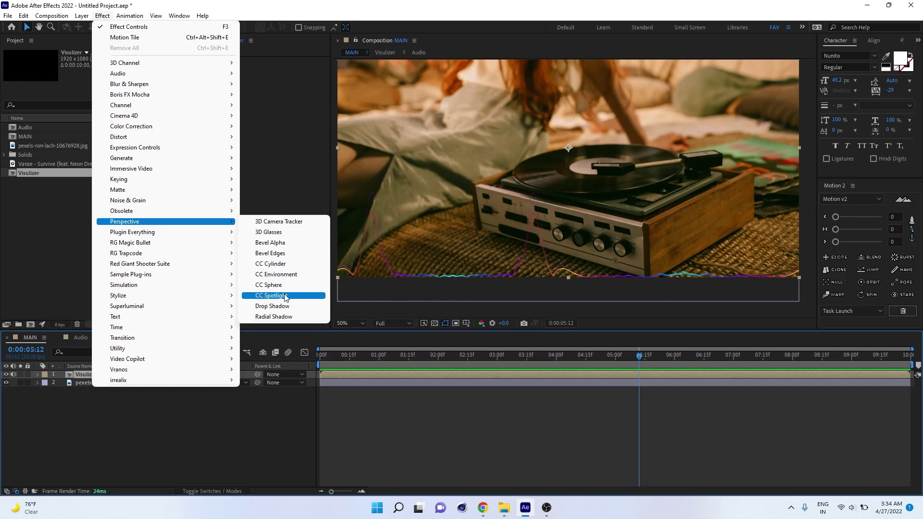
{"action": "left_click", "coordinate": [290, 267]}
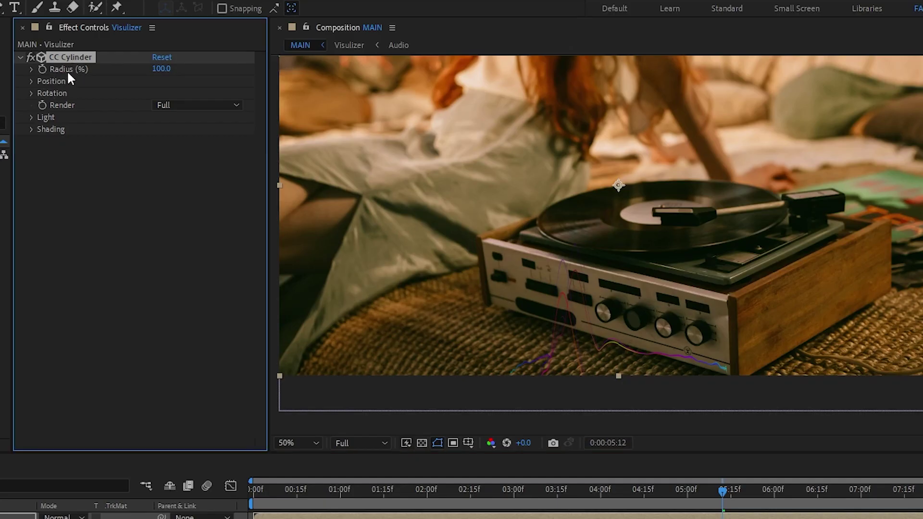
{"action": "left_click_drag", "start_coordinate": [163, 68], "coordinate": [149, 84]}
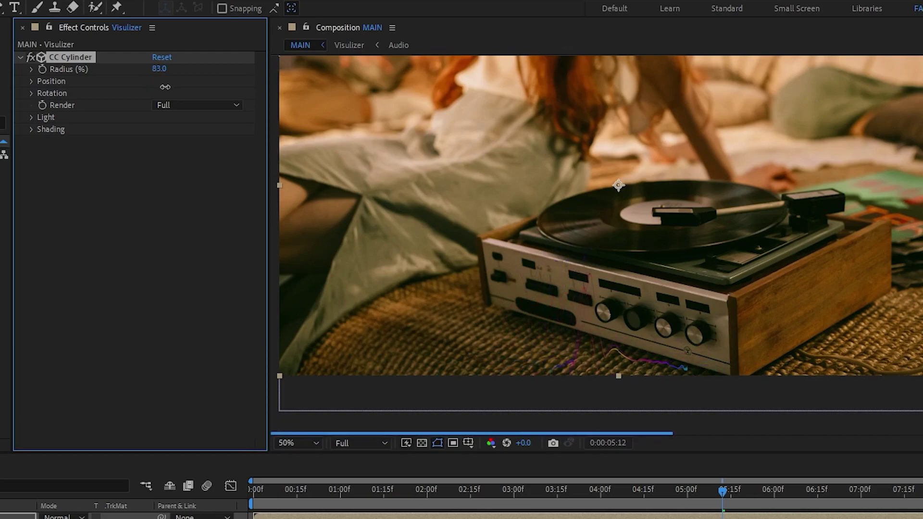
{"action": "left_click_drag", "start_coordinate": [714, 492], "coordinate": [829, 487]}
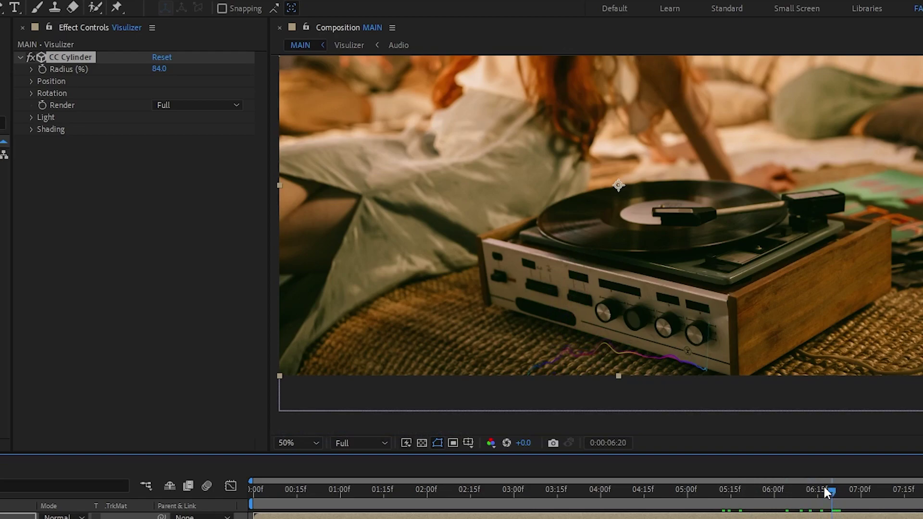
Step: Set CC Cylinder's Position Y to -490 and Rotation X to 13°, and preview the ring from the first frame
{"action": "left_click", "coordinate": [31, 81]}
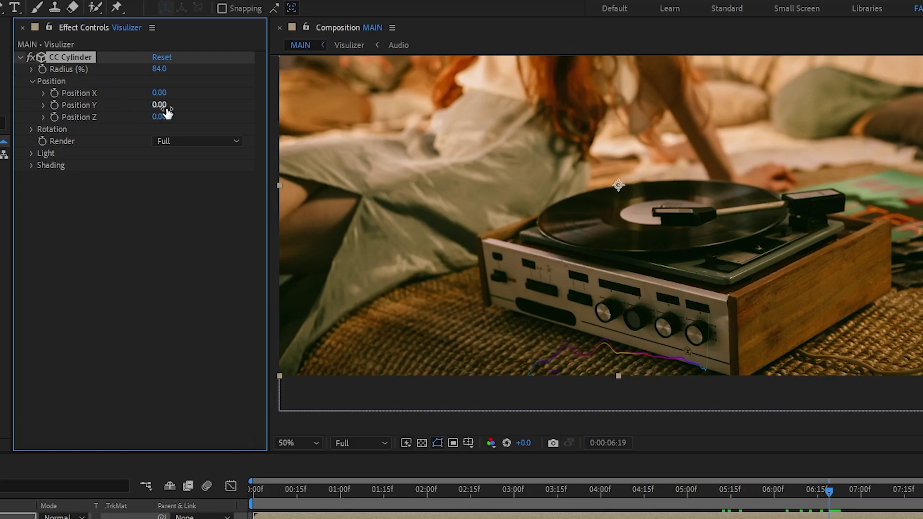
{"action": "left_click_drag", "start_coordinate": [167, 107], "coordinate": [132, 110]}
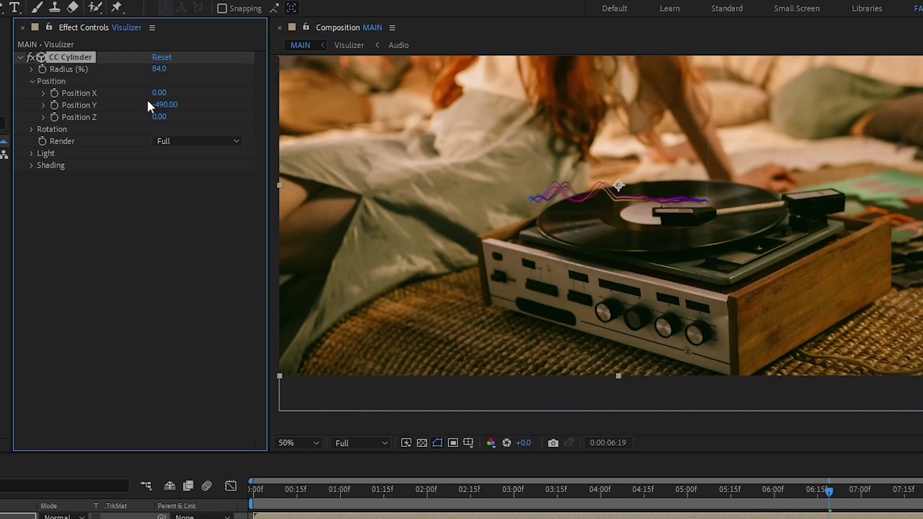
{"action": "left_click", "coordinate": [31, 129]}
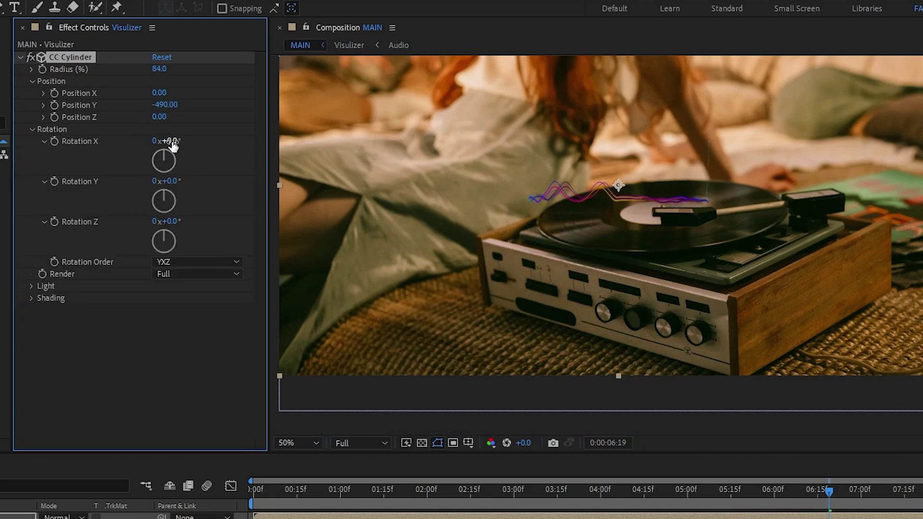
{"action": "left_click_drag", "start_coordinate": [172, 141], "coordinate": [185, 145]}
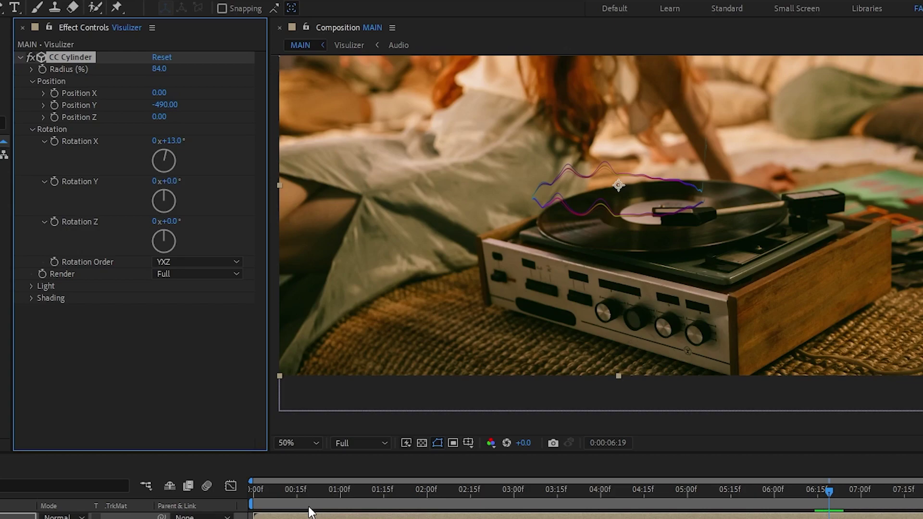
{"action": "left_click", "coordinate": [289, 504]}
{"action": "key", "text": "Home"}
{"action": "key", "text": "space"}
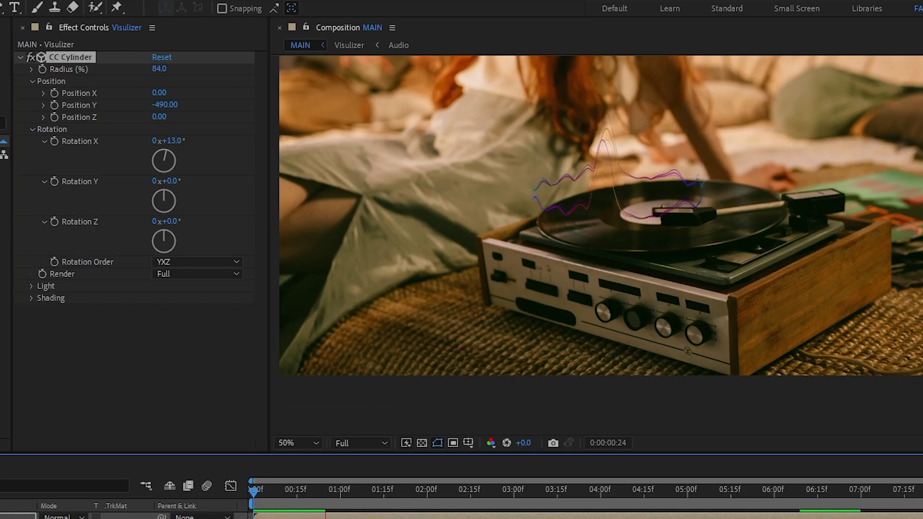
{"action": "key", "text": "space"}
{"action": "left_click", "coordinate": [713, 508]}
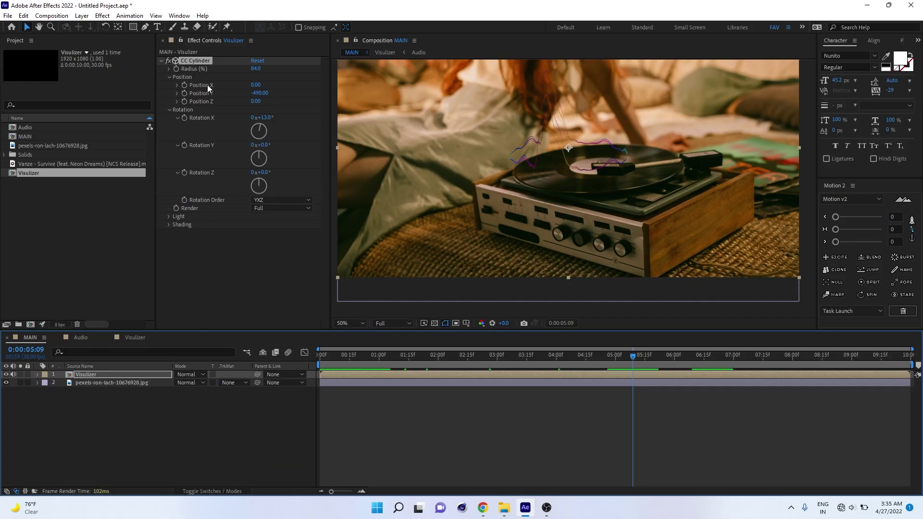
Step: Fit the cylinder to the vinyl record with radius 122.1%, Position X 136, Y -440, Z 170 and Rotation X 12.6°
{"action": "left_click_drag", "start_coordinate": [262, 117], "coordinate": [262, 145]}
{"action": "left_click_drag", "start_coordinate": [257, 92], "coordinate": [269, 84]}
{"action": "left_click_drag", "start_coordinate": [266, 118], "coordinate": [263, 101]}
{"action": "left_click_drag", "start_coordinate": [253, 69], "coordinate": [259, 68]}
{"action": "left_click_drag", "start_coordinate": [259, 150], "coordinate": [268, 151]}
{"action": "left_click_drag", "start_coordinate": [266, 117], "coordinate": [255, 68]}
{"action": "left_click_drag", "start_coordinate": [633, 356], "coordinate": [319, 356]}
{"action": "left_click_drag", "start_coordinate": [260, 129], "coordinate": [263, 125]}
{"action": "left_click_drag", "start_coordinate": [260, 93], "coordinate": [271, 89]}
{"action": "left_click", "coordinate": [520, 418]}
{"action": "key", "text": "Page_Down"}
{"action": "key", "text": "Page_Down"}
{"action": "key", "text": "Page_Down"}
Step: Set the cylinder's Rotation Z to -2.9° and Position X to 102, and preview the fit over the record
{"action": "mouse_move", "coordinate": [259, 172]}
{"action": "left_mouse_down"}
{"action": "mouse_move", "coordinate": [243, 173]}
{"action": "mouse_move", "coordinate": [254, 173]}
{"action": "left_mouse_up"}
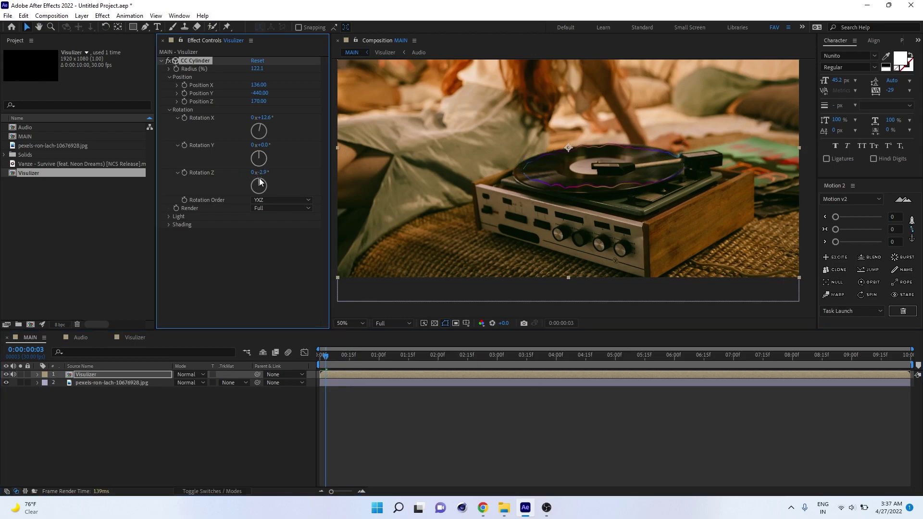
{"action": "left_click_drag", "start_coordinate": [259, 93], "coordinate": [259, 85]}
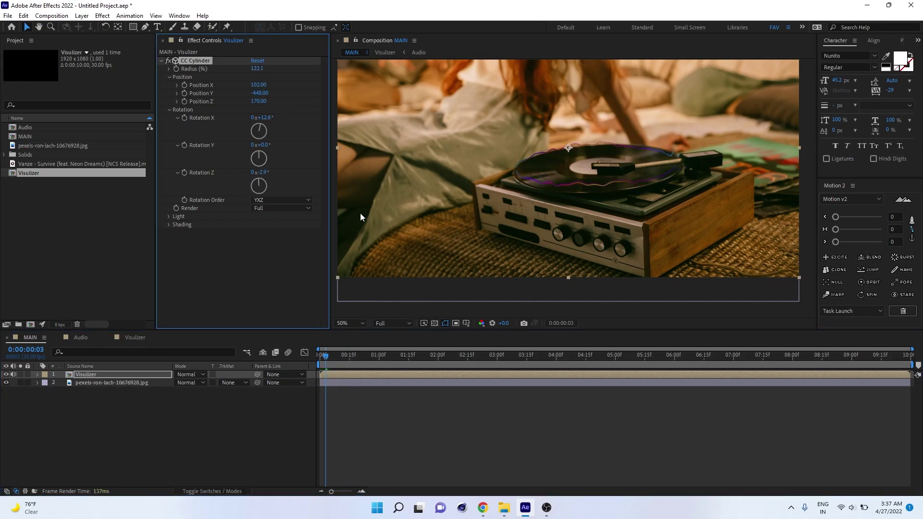
{"action": "left_click", "coordinate": [513, 465]}
{"action": "key", "text": "space"}
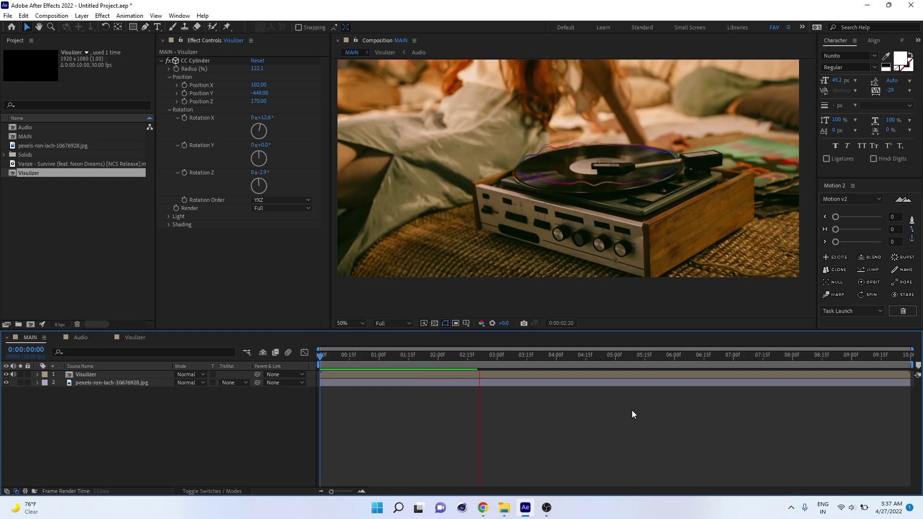
{"action": "key", "text": "space"}
Step: Apply the Glow effect to the Visulizer layer in the MAIN composition
{"action": "left_click", "coordinate": [91, 375]}
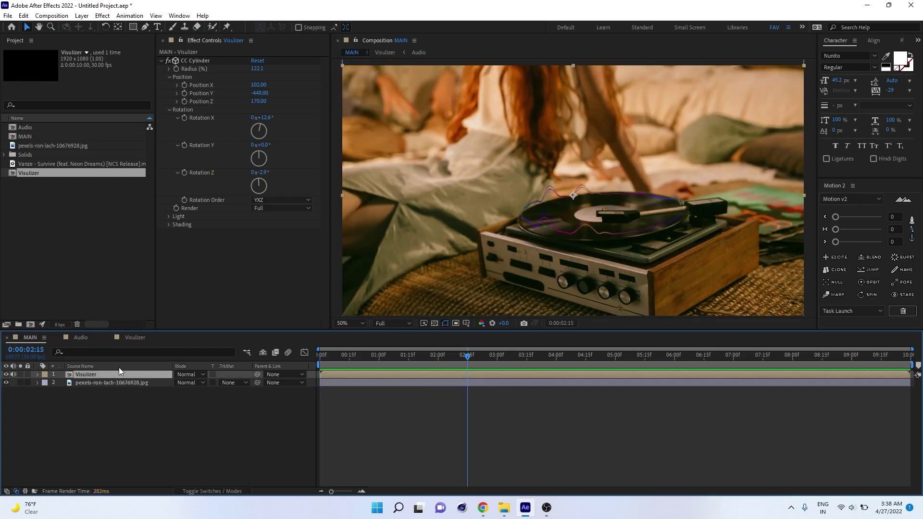
{"action": "left_click", "coordinate": [107, 18]}
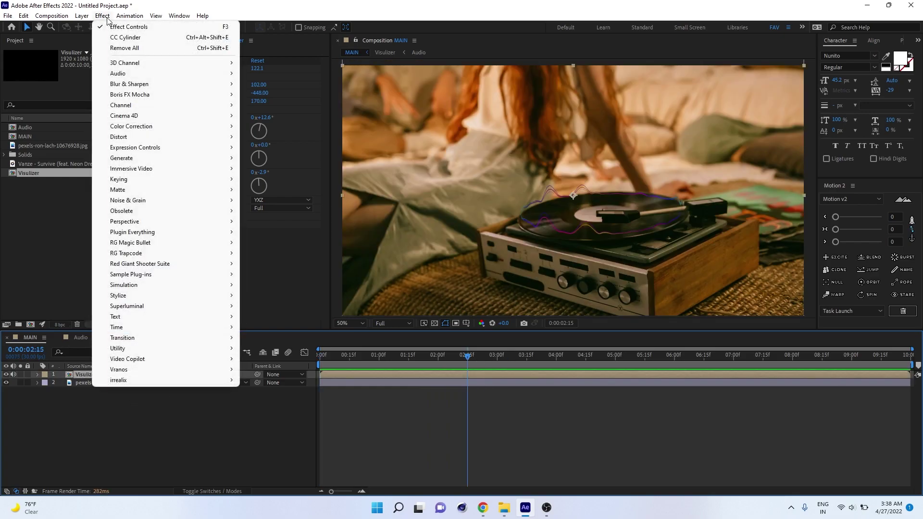
{"action": "mouse_move", "coordinate": [184, 298]}
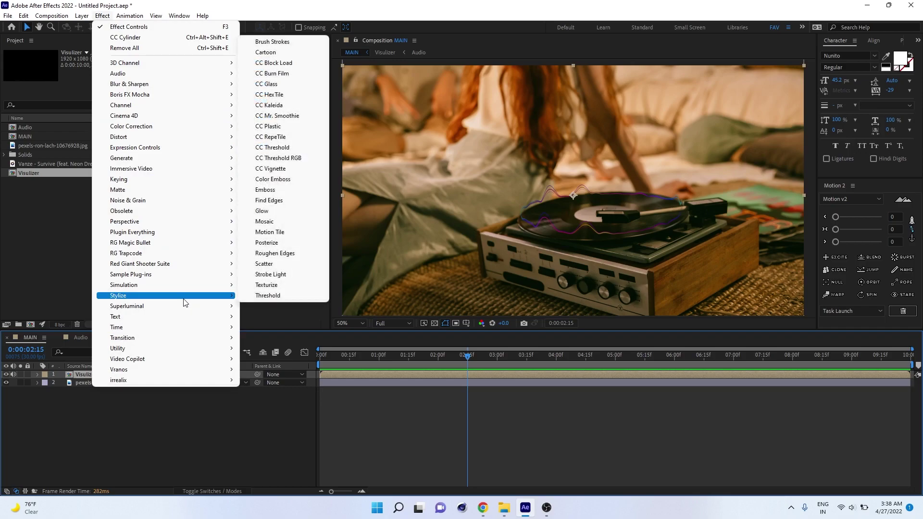
{"action": "left_click", "coordinate": [273, 211]}
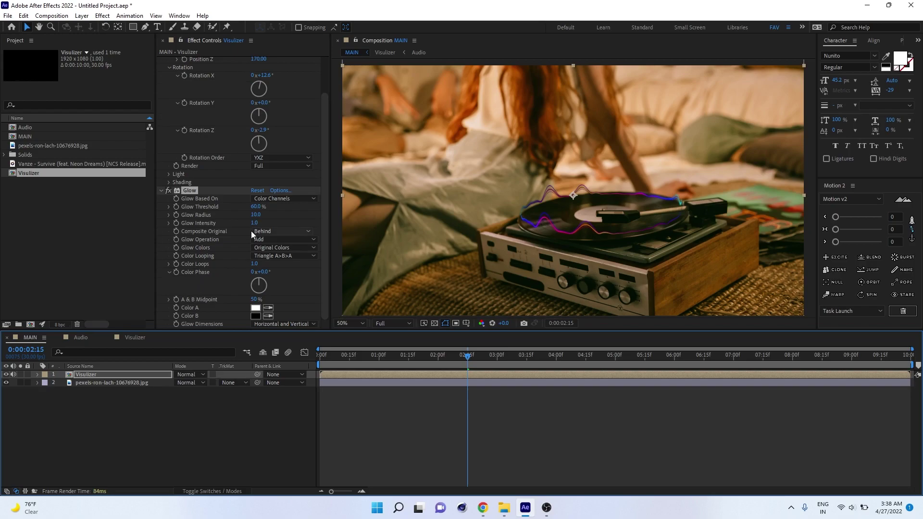
Step: Set the Glow effect's Intensity to 7.5, keeping the Glow Threshold at 60%
{"action": "left_click_drag", "start_coordinate": [255, 206], "coordinate": [372, 210]}
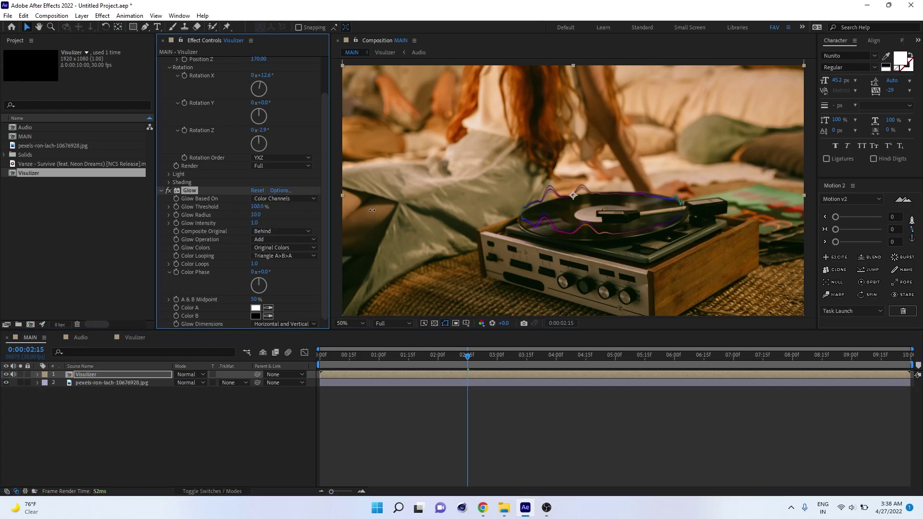
{"action": "key", "text": "ctrl+z"}
{"action": "left_click_drag", "start_coordinate": [255, 223], "coordinate": [357, 223]}
Step: Duplicate the Visulizer layer, set the copy's blending mode to Add, and scrub to 0:00:06:00 to check the glow
{"action": "left_click", "coordinate": [85, 373]}
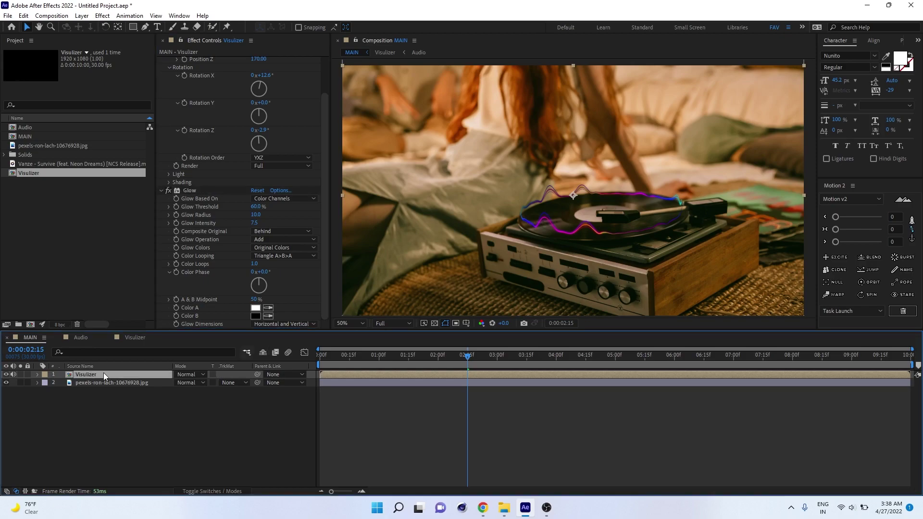
{"action": "key", "text": "ctrl+d"}
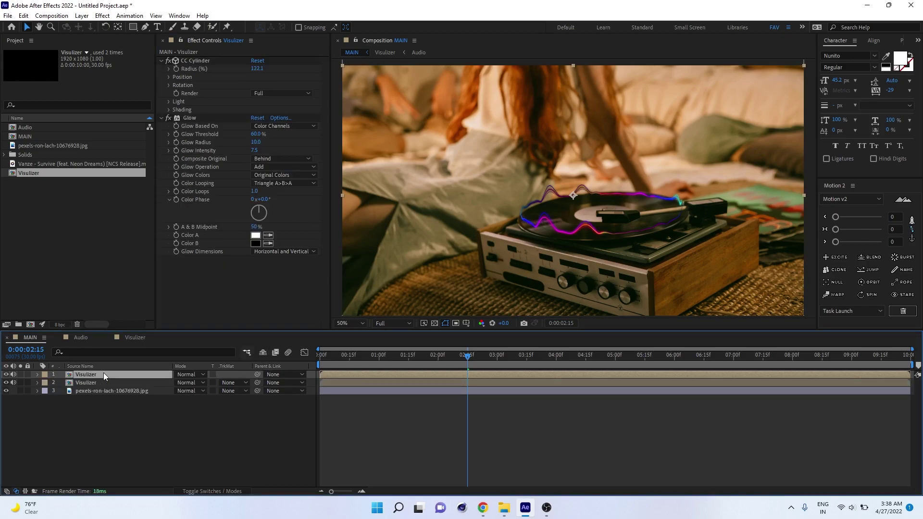
{"action": "left_click", "coordinate": [189, 374]}
{"action": "left_click", "coordinate": [232, 172]}
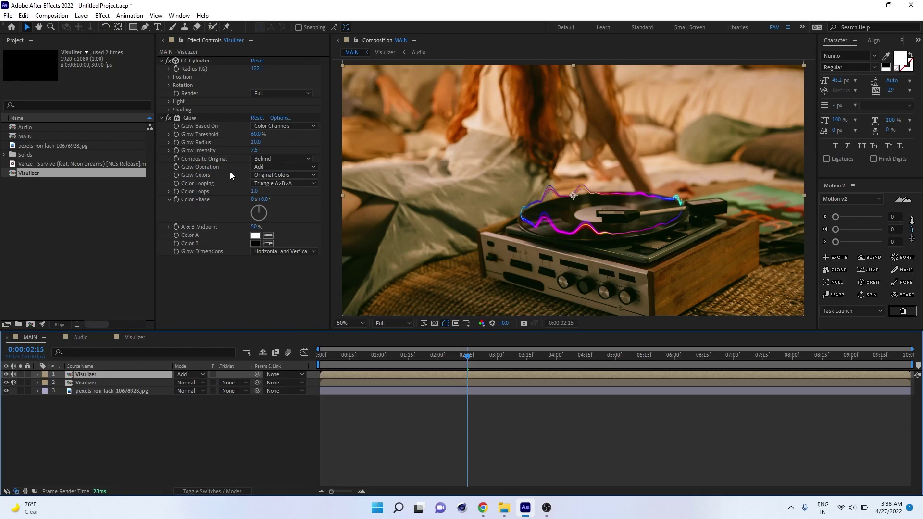
{"action": "left_click_drag", "start_coordinate": [468, 358], "coordinate": [676, 356]}
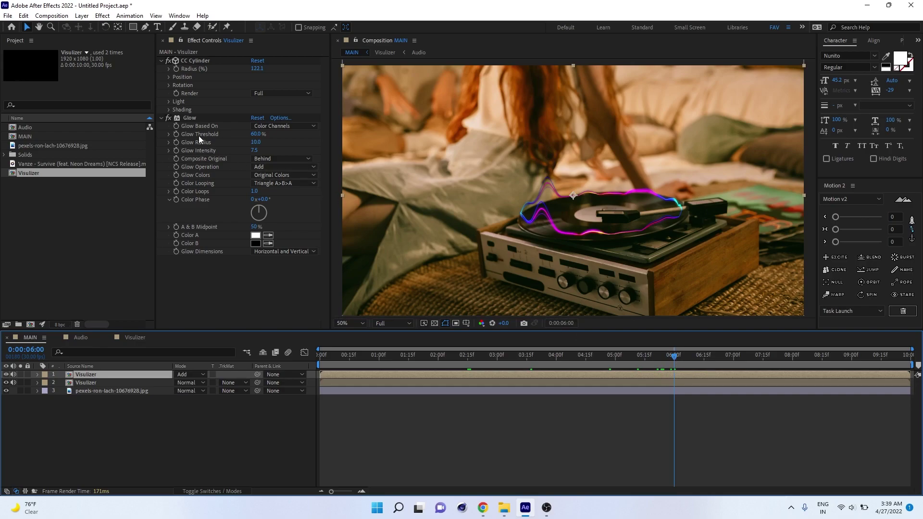
Step: Delete the duplicate Visulizer layer and remove the Glow effect from the remaining one
{"action": "left_click", "coordinate": [191, 118]}
{"action": "left_click", "coordinate": [91, 377]}
{"action": "key", "text": "Delete"}
{"action": "left_click", "coordinate": [91, 373]}
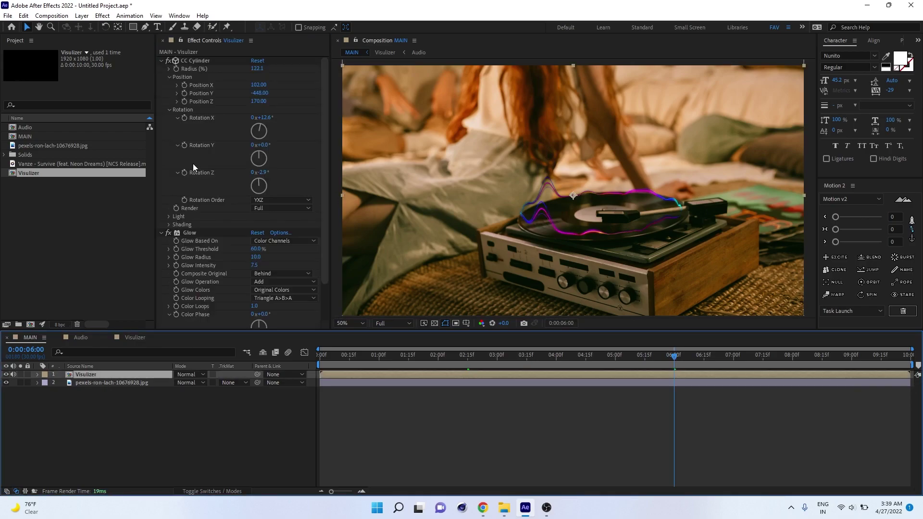
{"action": "left_click", "coordinate": [191, 232]}
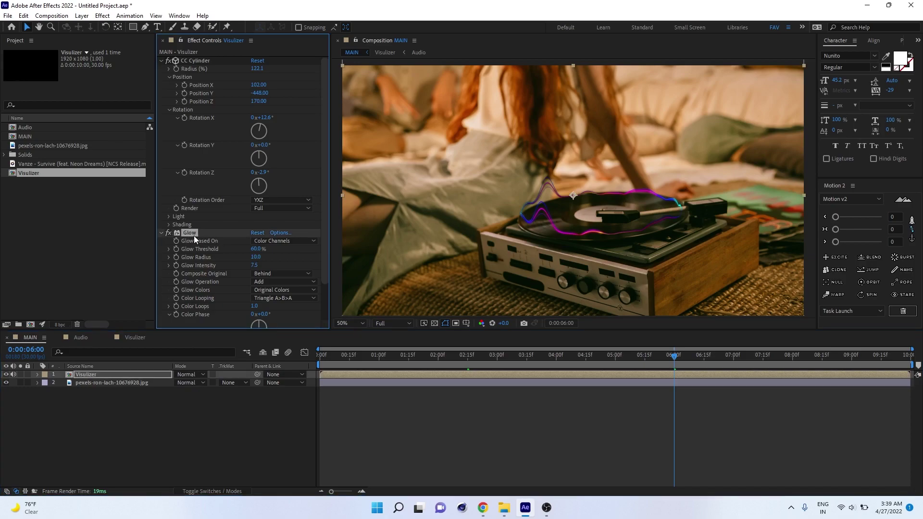
{"action": "key", "text": "Delete"}
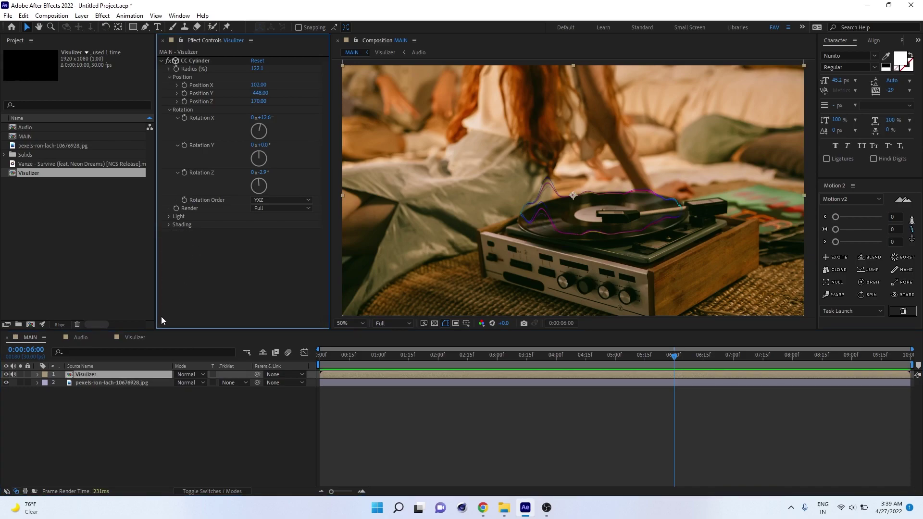
Step: Switch to Chrome, search for the deep glow plugin, and look through its aescripts product page
{"action": "left_click", "coordinate": [483, 507]}
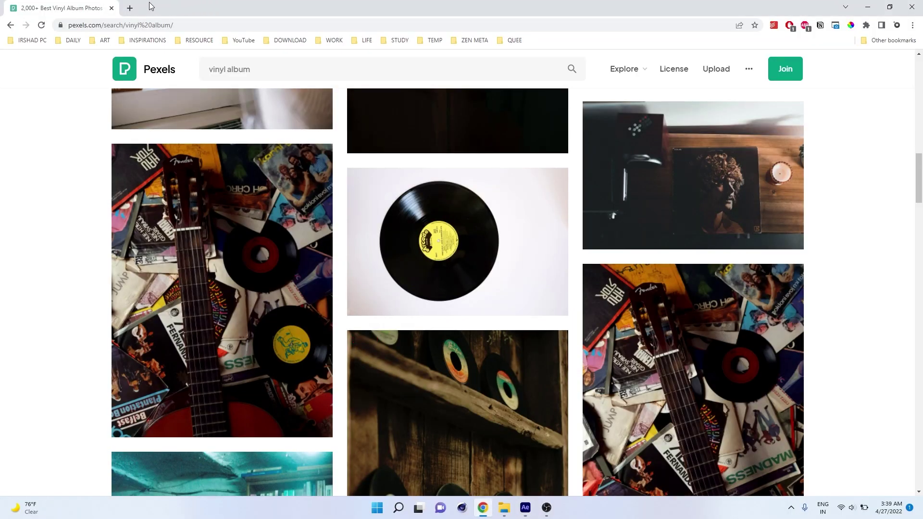
{"action": "left_click", "coordinate": [131, 8]}
{"action": "type", "text": "deep"}
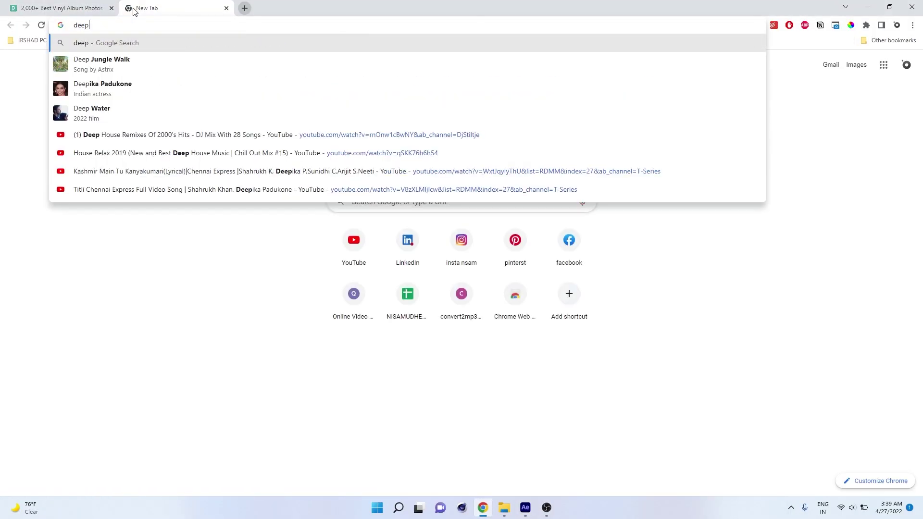
{"action": "type", "text": " glow"}
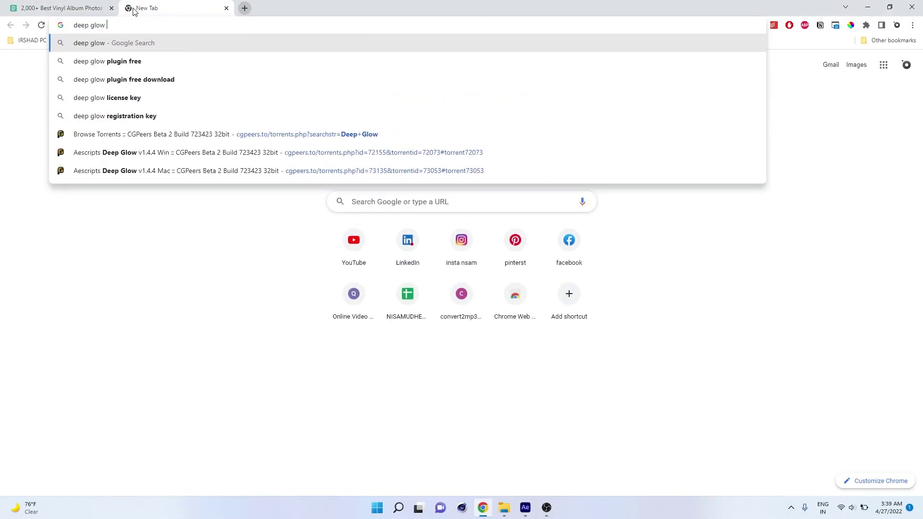
{"action": "key", "text": "Down"}
{"action": "key", "text": "Return"}
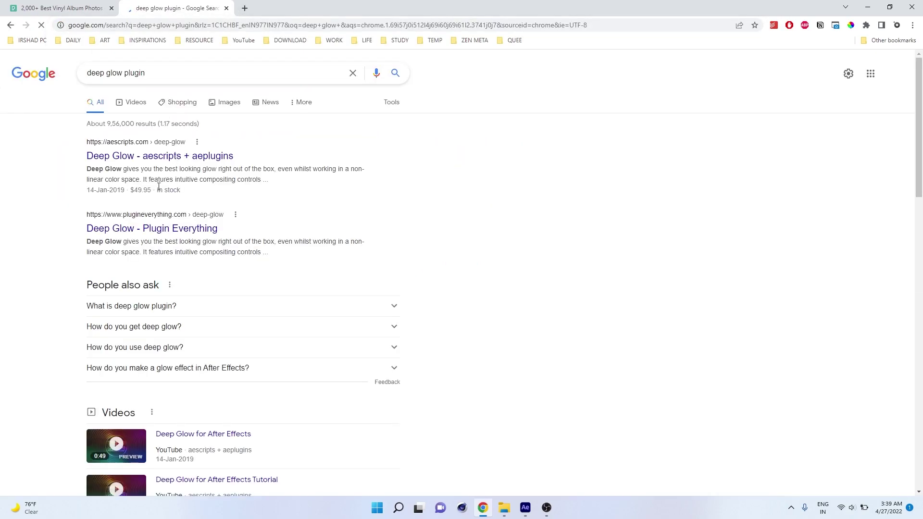
{"action": "left_click", "coordinate": [153, 159]}
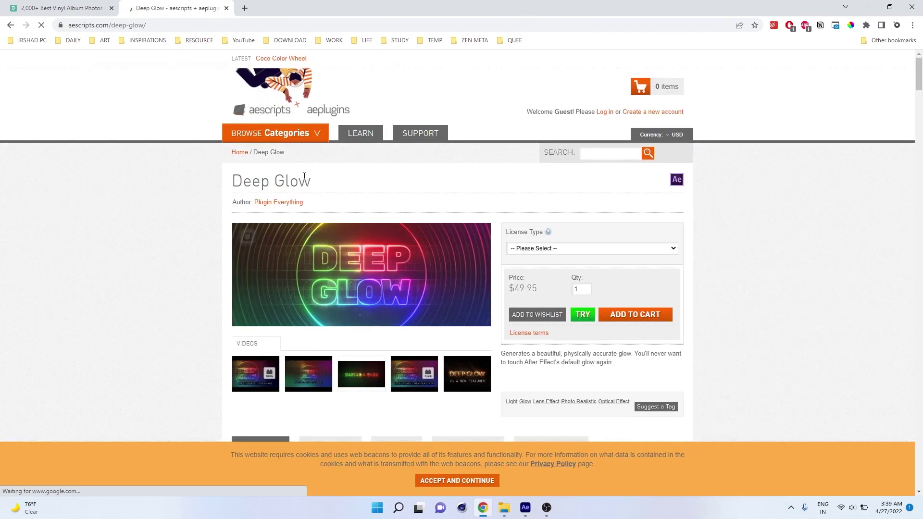
{"action": "scroll", "coordinate": [686, 288], "scroll_direction": "down", "scroll_amount": 10}
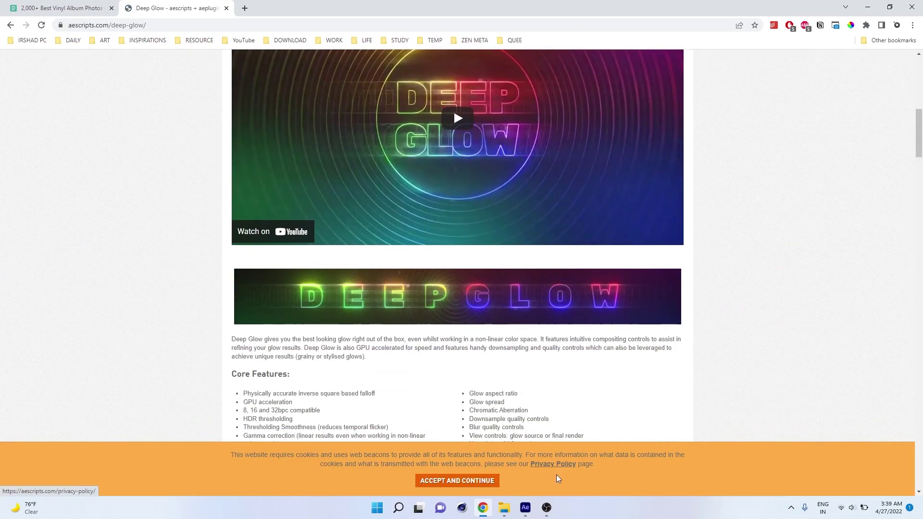
Step: Switch back to After Effects and apply the Deep Glow effect to the Visulizer layer
{"action": "left_click", "coordinate": [525, 507]}
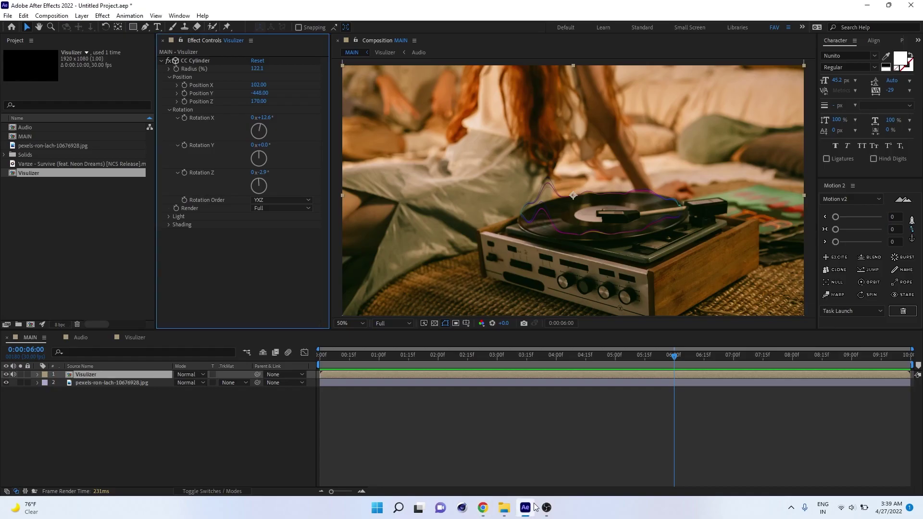
{"action": "left_click", "coordinate": [106, 20]}
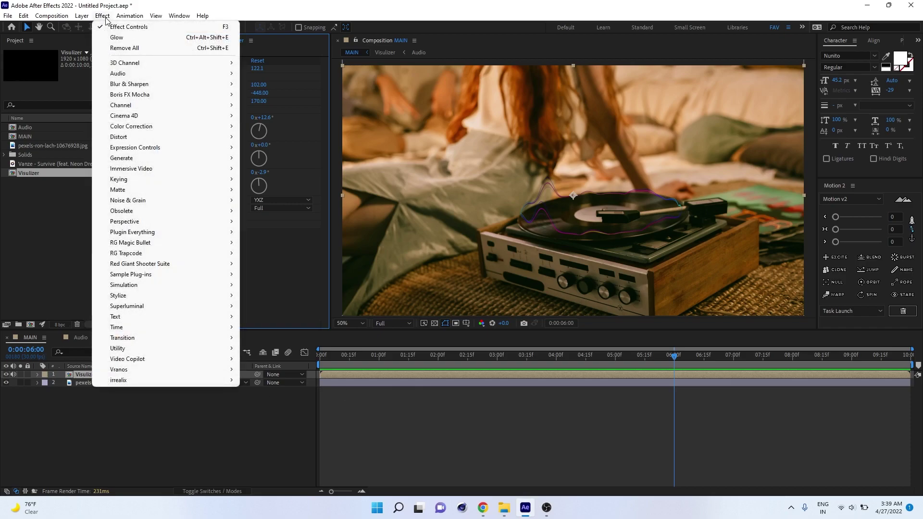
{"action": "left_click", "coordinate": [85, 424]}
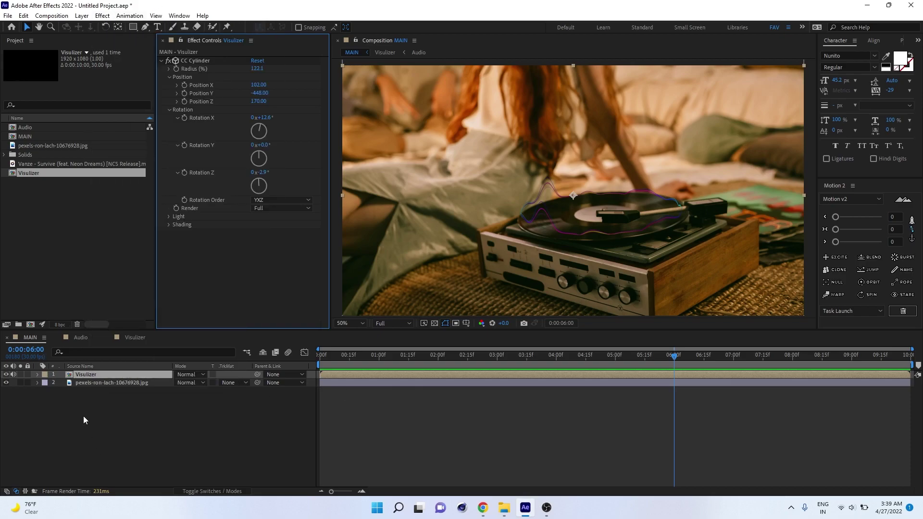
{"action": "key", "text": "ctrl+space"}
{"action": "type", "text": "deep"}
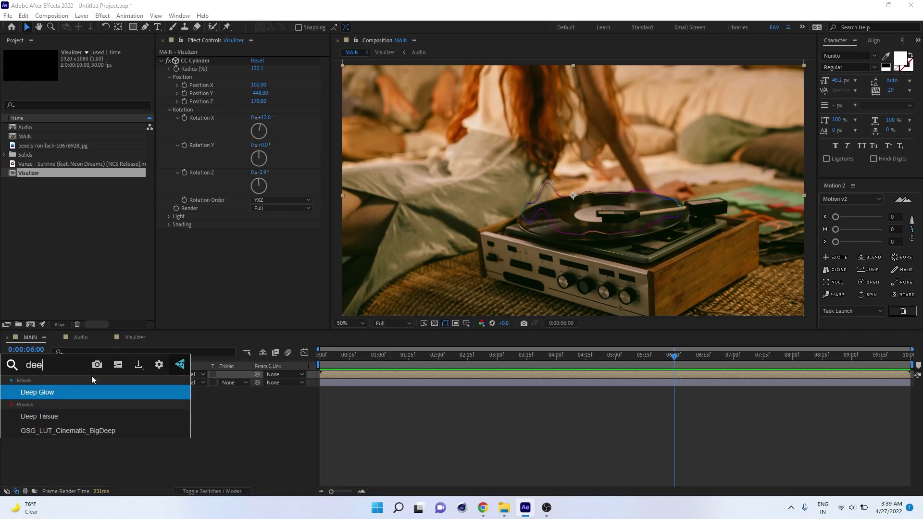
{"action": "left_click", "coordinate": [85, 395]}
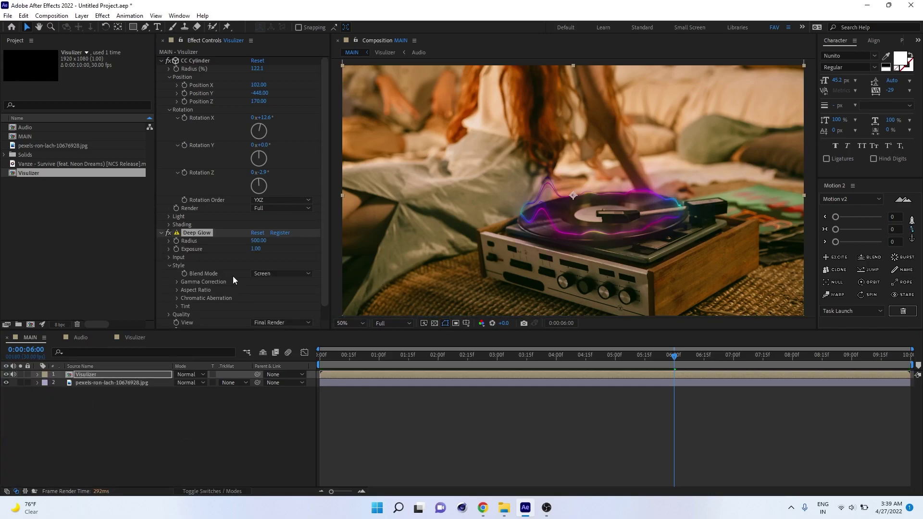
Step: Set Deep Glow's Radius to 755, raise its Exposure to 2.79 and ease it back slightly, and collapse the effect
{"action": "scroll", "coordinate": [224, 267], "scroll_direction": "down", "scroll_amount": 1}
{"action": "left_click_drag", "start_coordinate": [259, 225], "coordinate": [384, 225]}
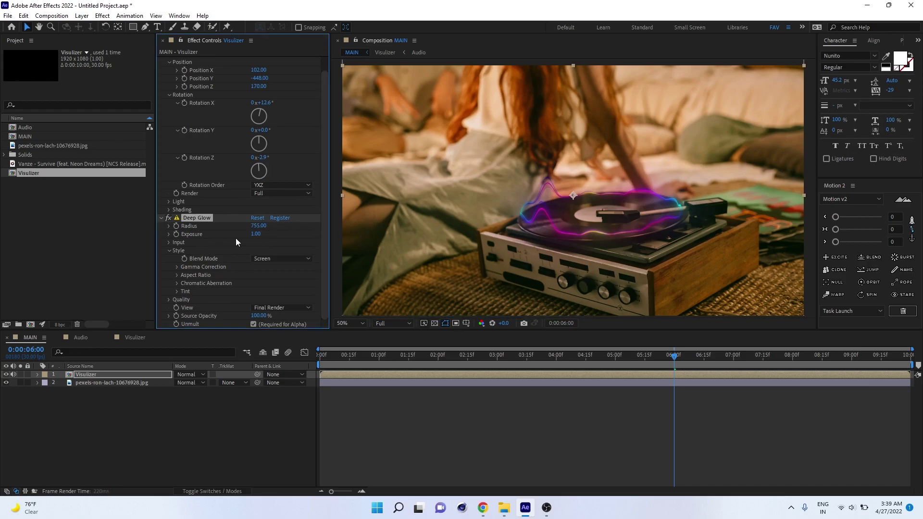
{"action": "left_click_drag", "start_coordinate": [256, 234], "coordinate": [342, 234]}
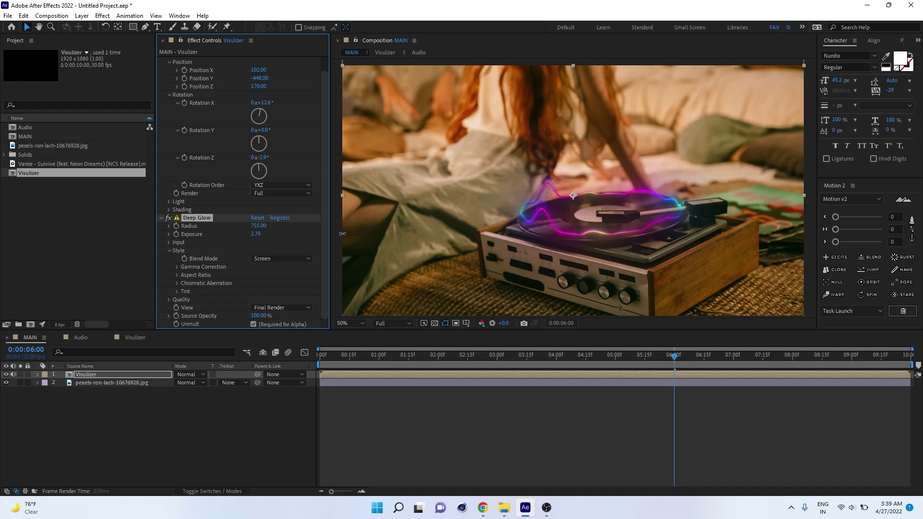
{"action": "left_click_drag", "start_coordinate": [253, 235], "coordinate": [238, 238]}
{"action": "left_click", "coordinate": [162, 220]}
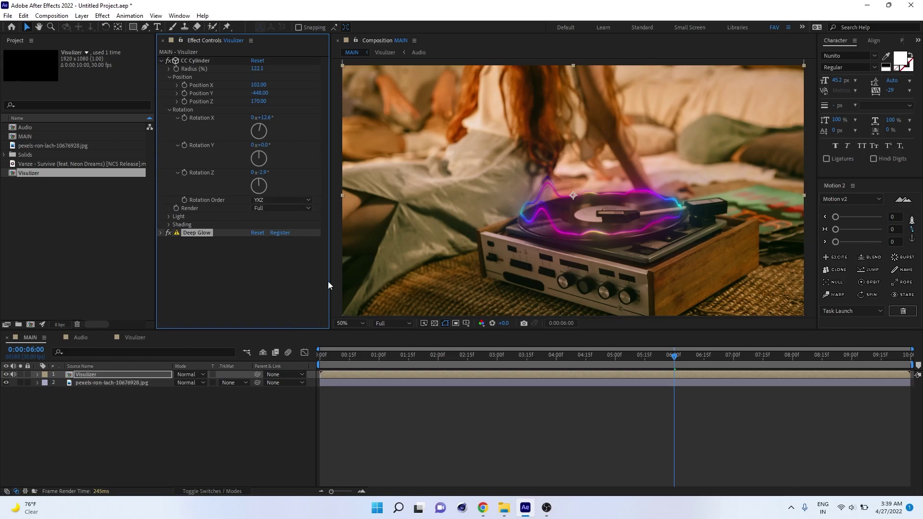
Step: Preview the glowing ring from the first frame and scrub to 0:00:02:02
{"action": "left_click", "coordinate": [576, 367]}
{"action": "key", "text": "Home"}
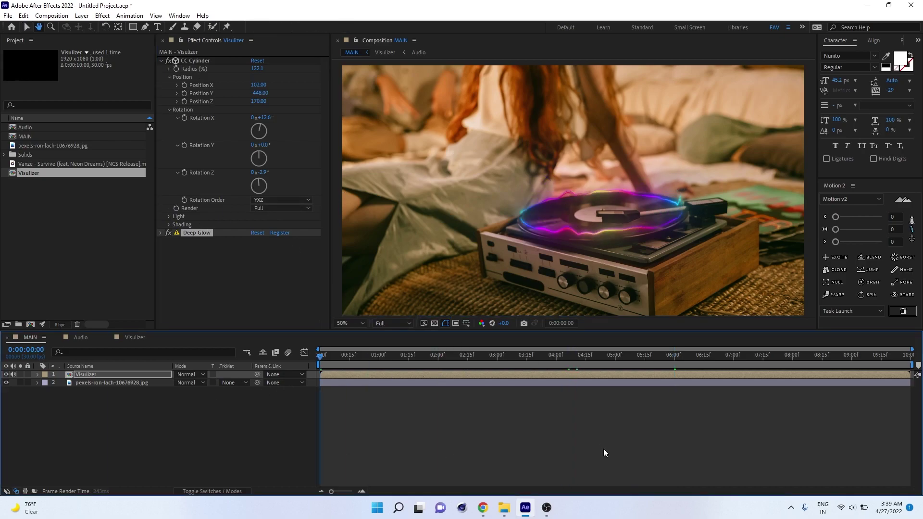
{"action": "left_click_drag", "start_coordinate": [341, 366], "coordinate": [442, 363]}
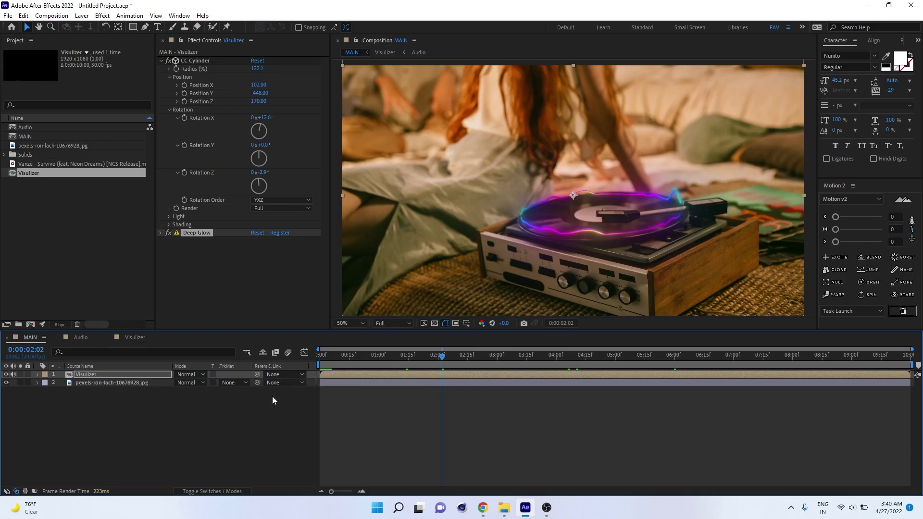
Step: Duplicate the Visulizer composition in the project and open the copy, Visulizer 2
{"action": "left_click", "coordinate": [119, 277]}
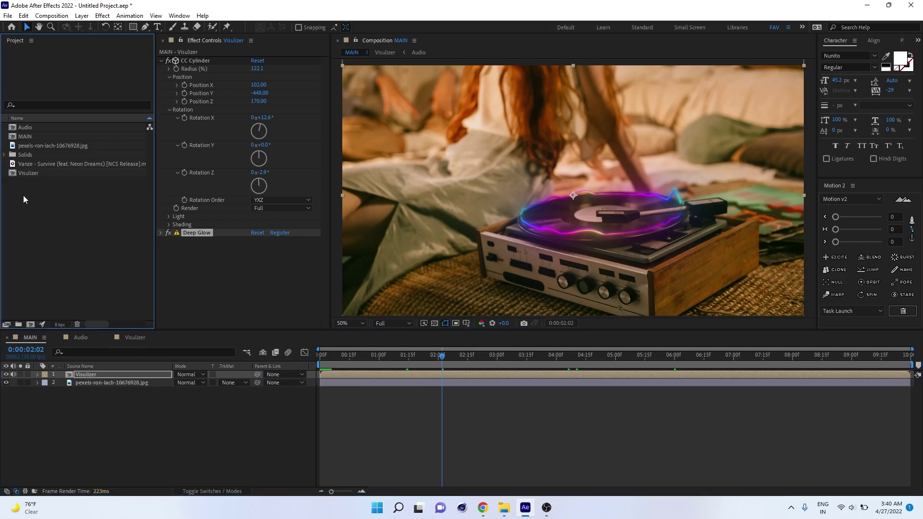
{"action": "left_click", "coordinate": [29, 173]}
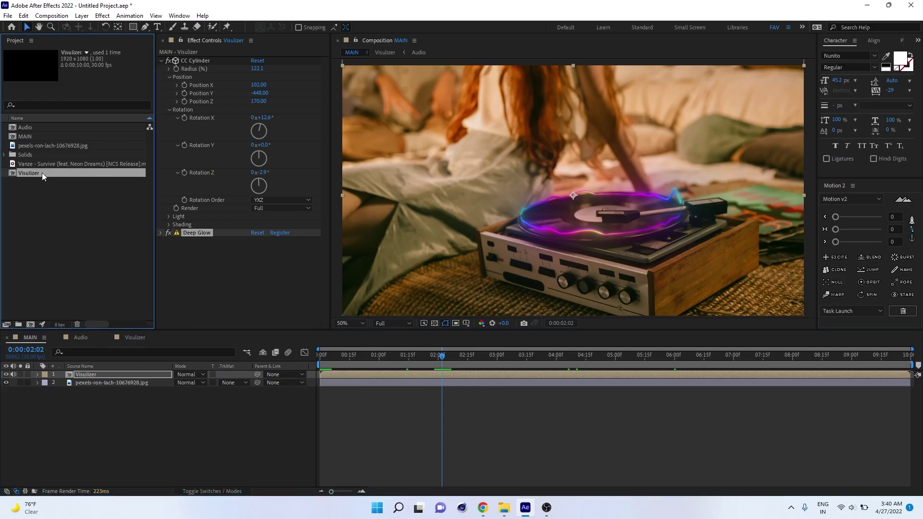
{"action": "key", "text": "ctrl+d"}
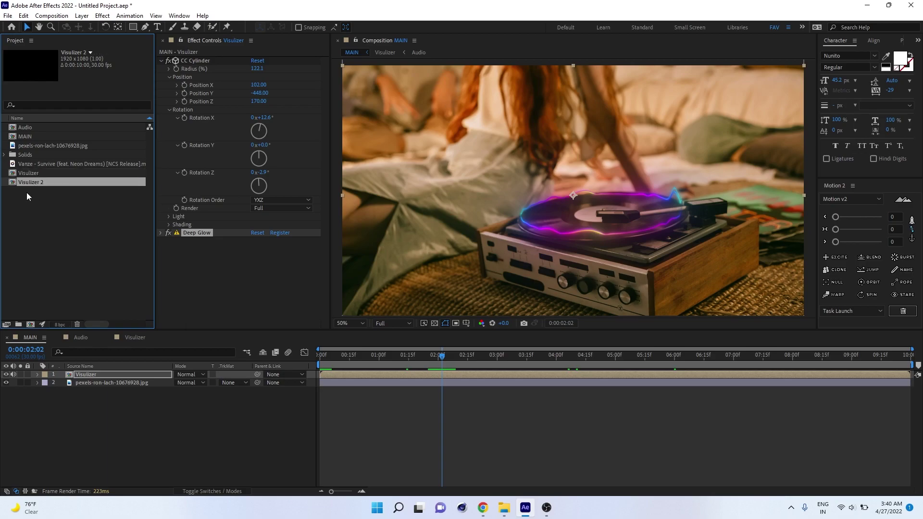
{"action": "double_click", "coordinate": [44, 182]}
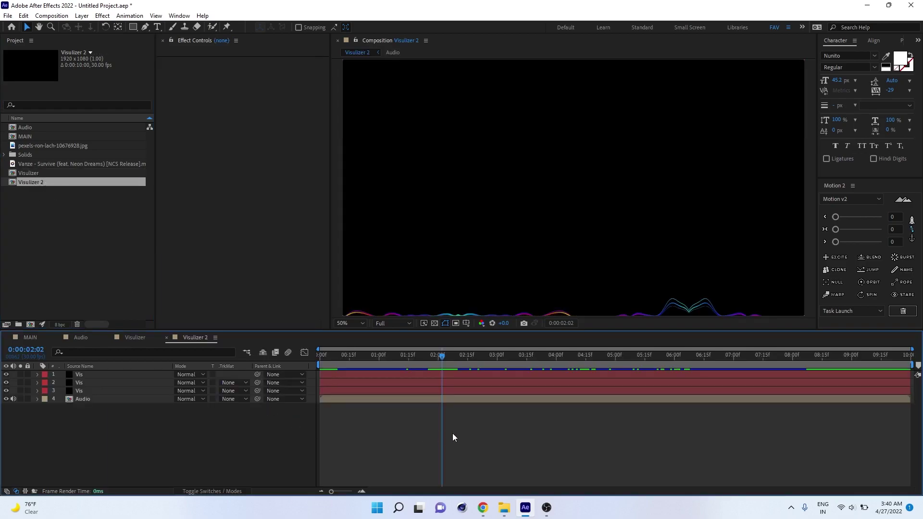
Step: Delete the two uppermost Vis layers in Visulizer 2, keeping only the third Vis layer and the audio
{"action": "left_click", "coordinate": [408, 367]}
{"action": "left_click", "coordinate": [402, 367]}
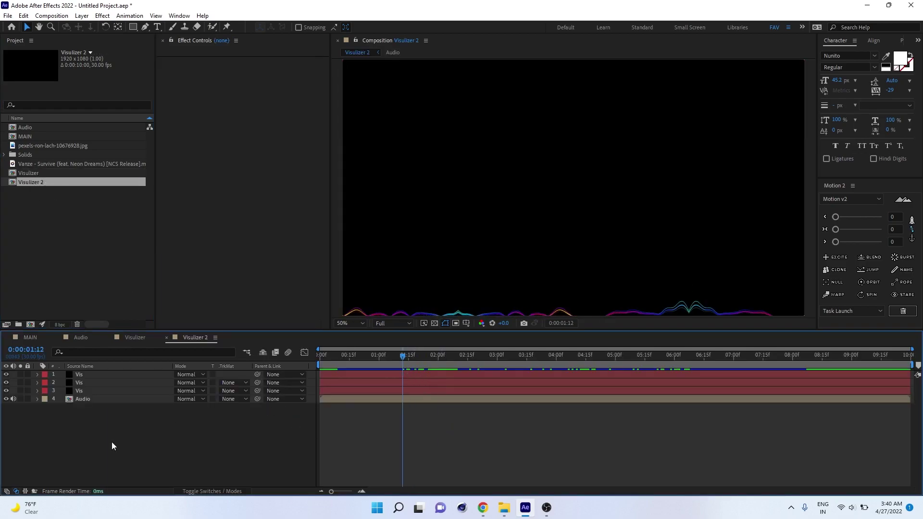
{"action": "left_click", "coordinate": [90, 383]}
{"action": "left_click", "coordinate": [90, 376], "text": "shift"}
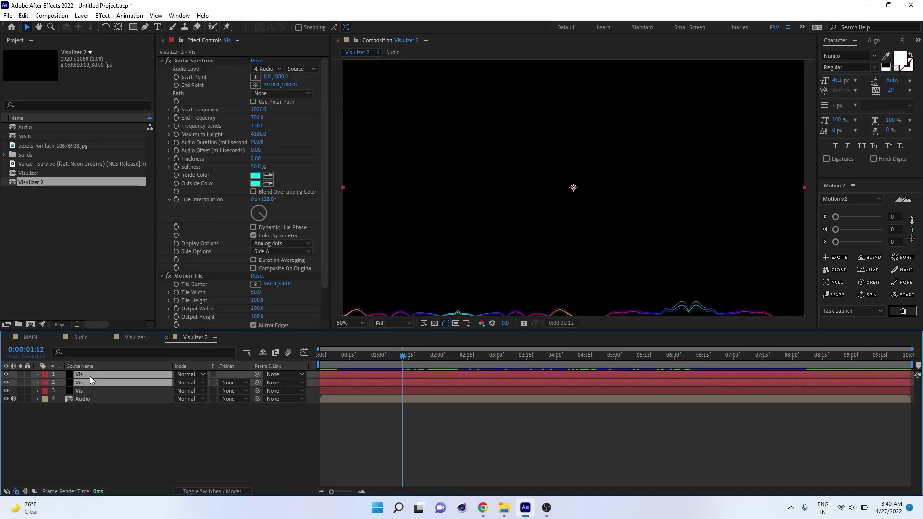
{"action": "key", "text": "Delete"}
Step: Set the remaining Vis layer's Audio Spectrum Display Options to Digital and adjust its Hue Interpolation
{"action": "left_click", "coordinate": [89, 375]}
{"action": "left_click", "coordinate": [548, 236]}
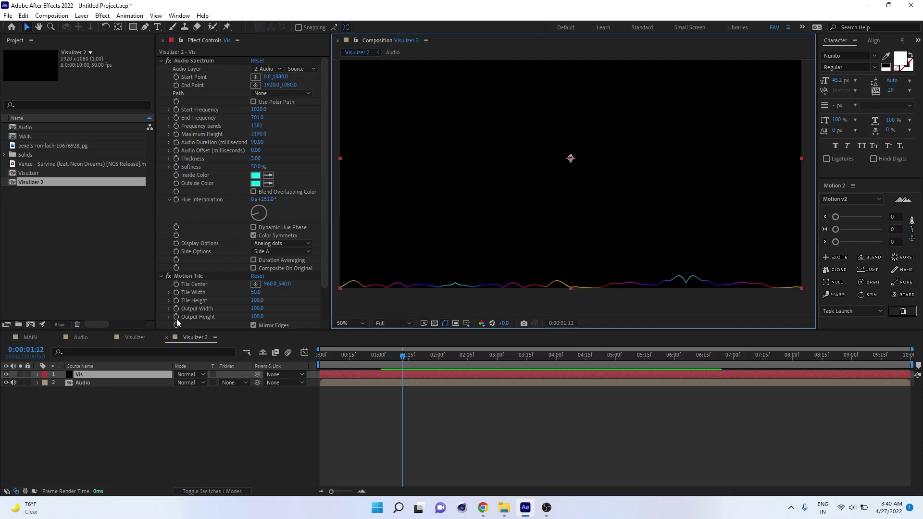
{"action": "left_click", "coordinate": [283, 244]}
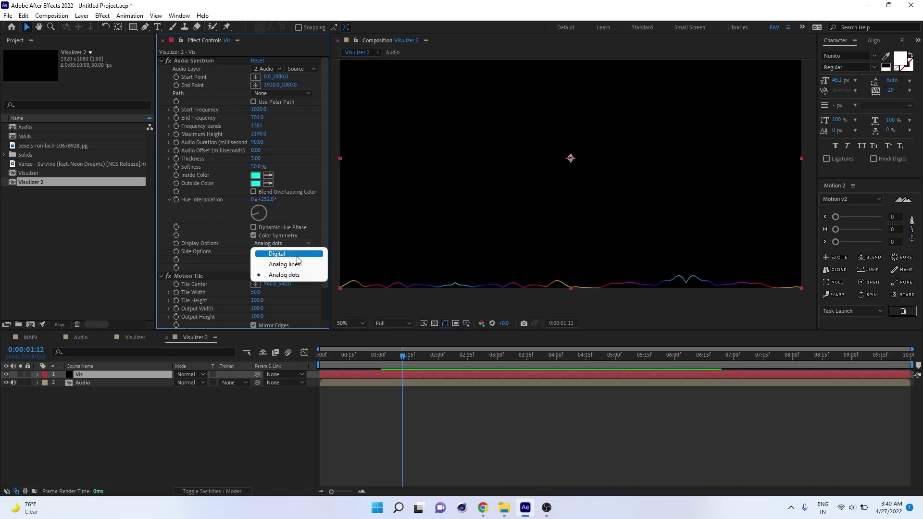
{"action": "left_click", "coordinate": [297, 257]}
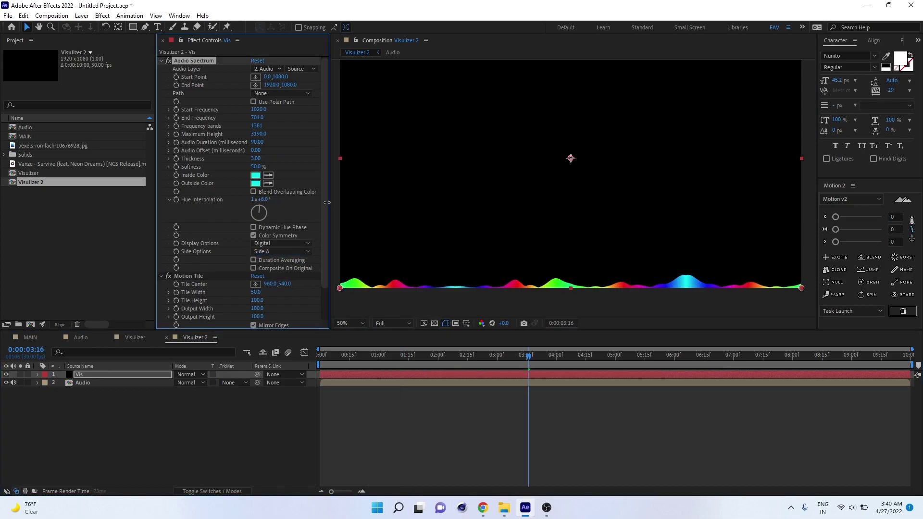
{"action": "left_click_drag", "start_coordinate": [259, 199], "coordinate": [218, 205]}
Step: Add Visulizer 2 to the MAIN composition as a layer above Visulizer
{"action": "left_click", "coordinate": [30, 339]}
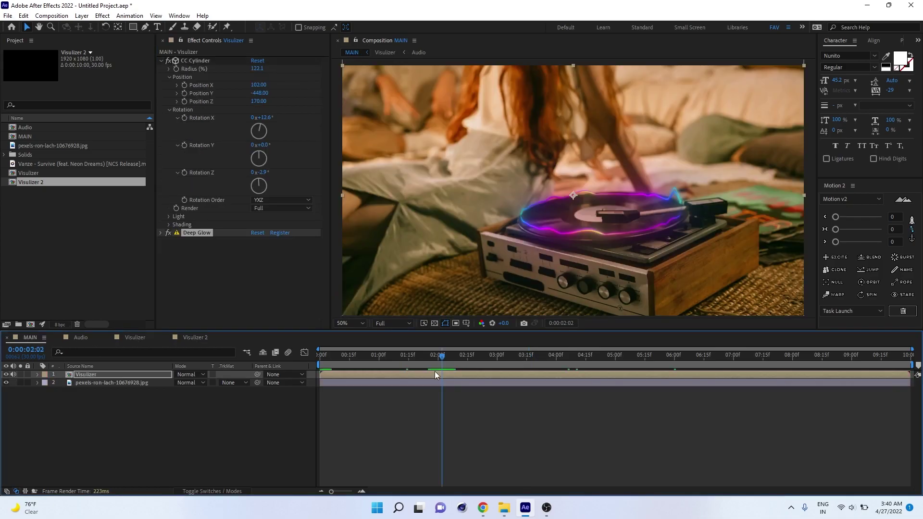
{"action": "left_click_drag", "start_coordinate": [30, 183], "coordinate": [96, 374]}
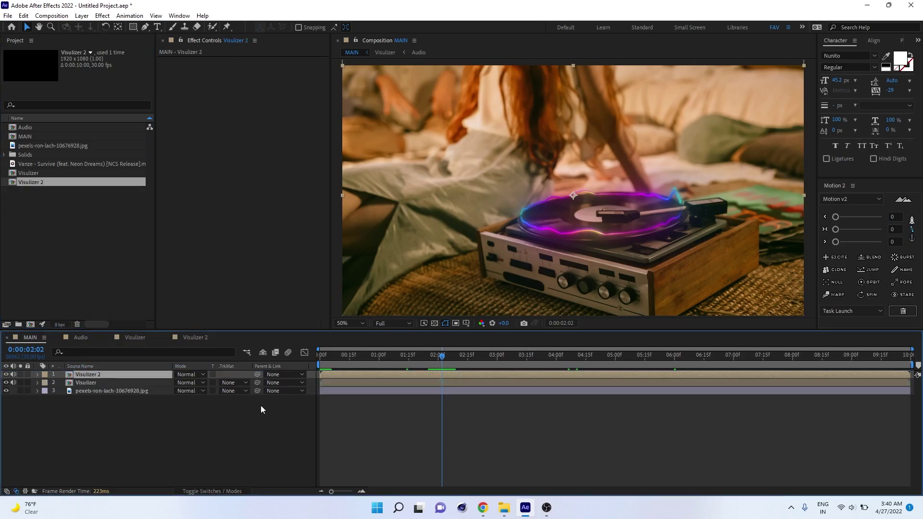
Step: Copy the CC Cylinder effect from the Visulizer layer and paste it onto the Visulizer 2 layer
{"action": "left_click", "coordinate": [94, 383]}
{"action": "left_click", "coordinate": [206, 62]}
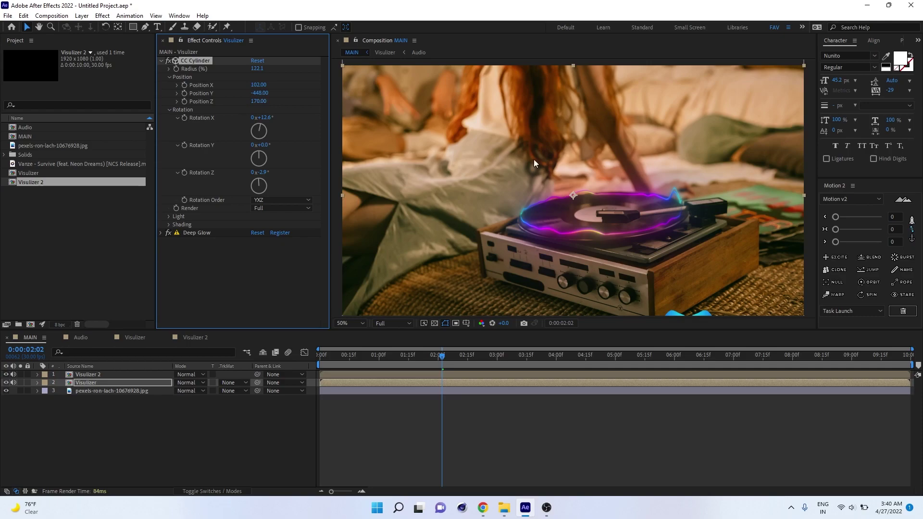
{"action": "scroll", "coordinate": [577, 192], "scroll_direction": "down", "scroll_amount": 2}
{"action": "left_click_drag", "start_coordinate": [624, 253], "coordinate": [619, 225]}
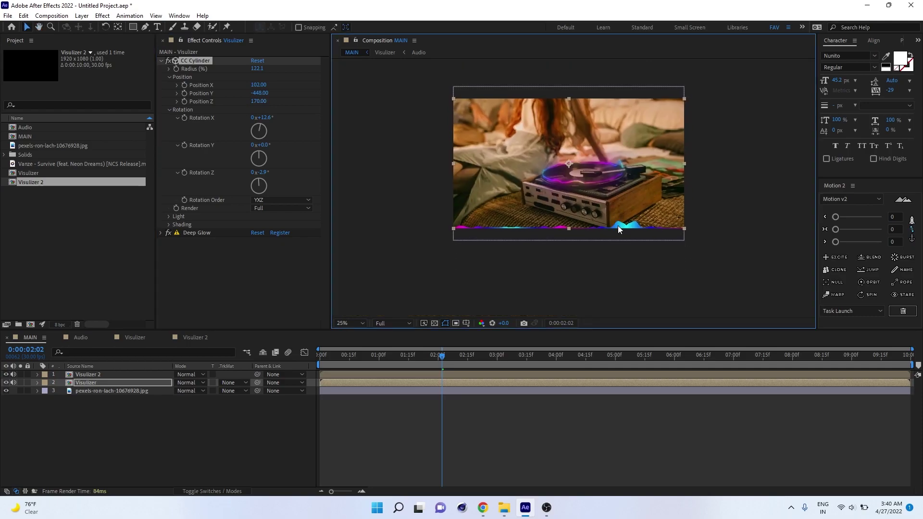
{"action": "left_click", "coordinate": [198, 58]}
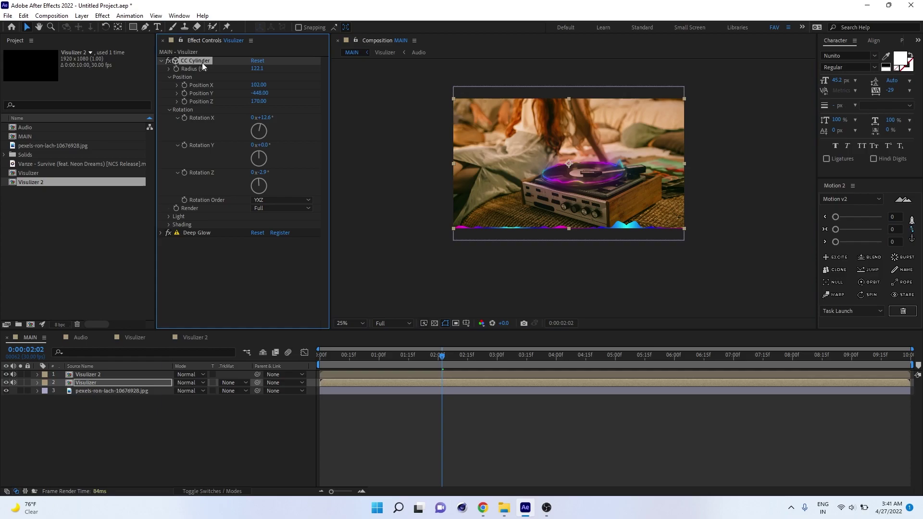
{"action": "left_click", "coordinate": [100, 374]}
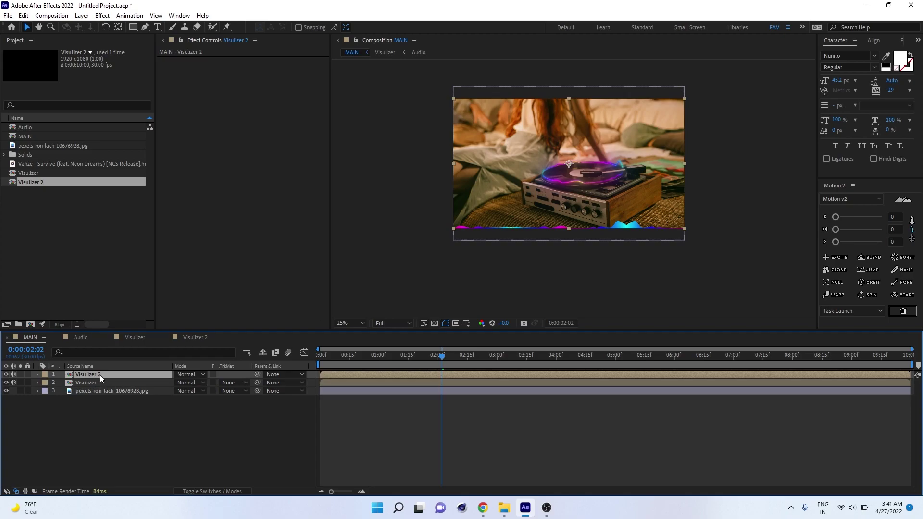
{"action": "key", "text": "ctrl+v"}
{"action": "scroll", "coordinate": [574, 187], "scroll_direction": "up", "scroll_amount": 2}
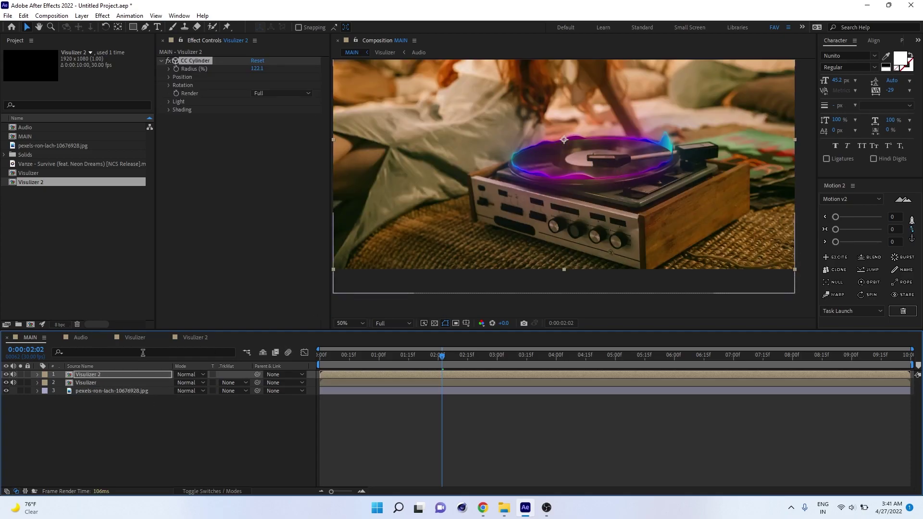
Step: Set Visulizer 2's cylinder Radius to 51.4% and Position to X 129, Y -442, Z 113, and preview the inner ring
{"action": "left_click", "coordinate": [100, 377]}
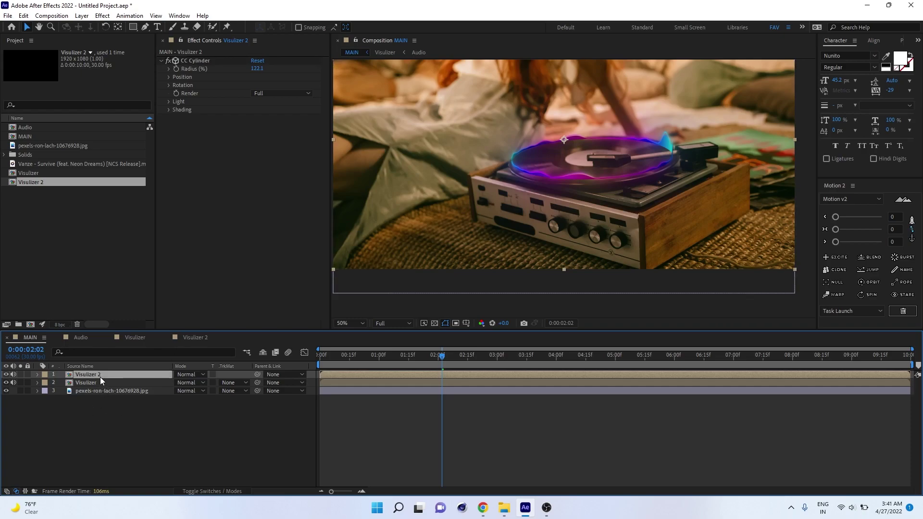
{"action": "left_click_drag", "start_coordinate": [257, 68], "coordinate": [235, 76]}
{"action": "left_click", "coordinate": [168, 77]}
{"action": "key", "text": "space"}
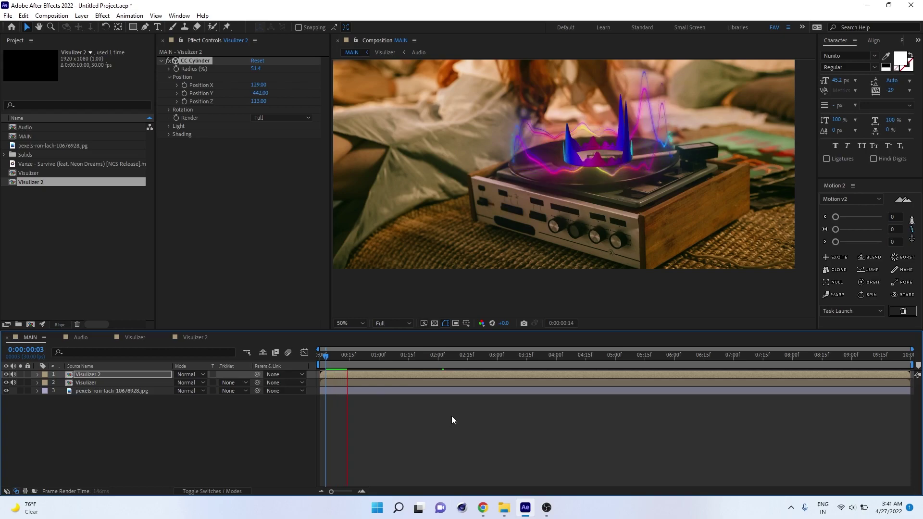
{"action": "key", "text": "space"}
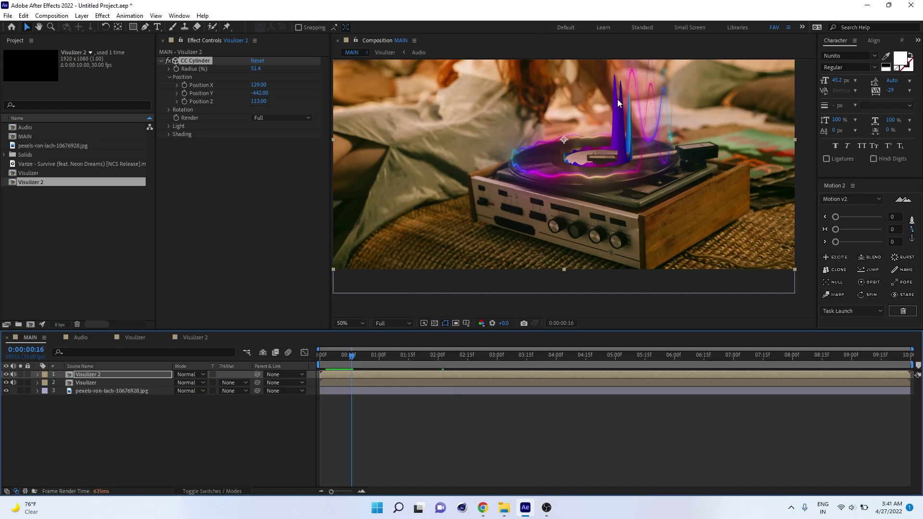
Step: Inside Visulizer 2, lower the Vis layer's Audio Spectrum Maximum Height to 990, check it at several frames, and return to MAIN
{"action": "double_click", "coordinate": [132, 376]}
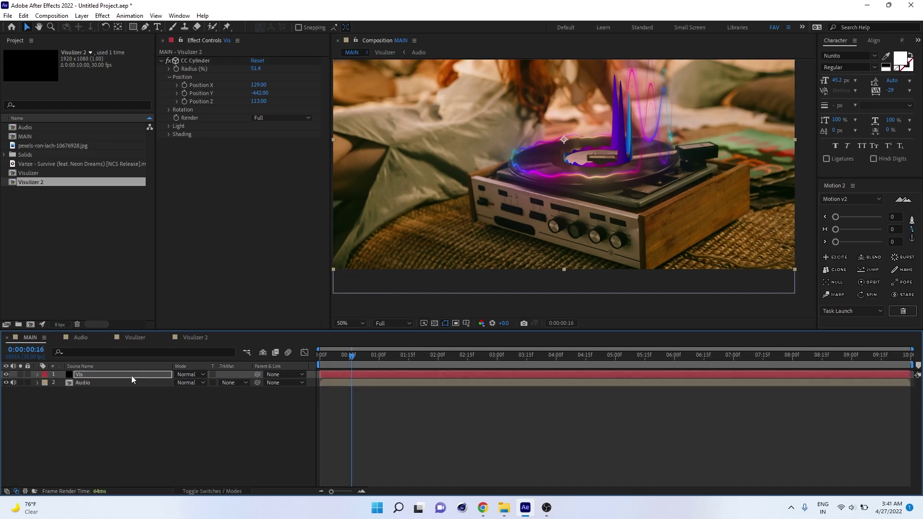
{"action": "left_click", "coordinate": [104, 374]}
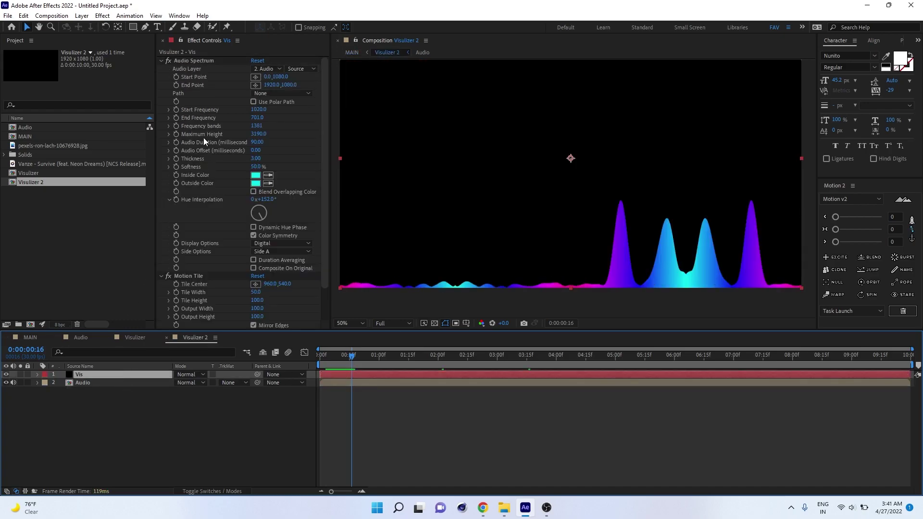
{"action": "left_click_drag", "start_coordinate": [257, 134], "coordinate": [176, 158]}
{"action": "left_click_drag", "start_coordinate": [385, 365], "coordinate": [576, 363]}
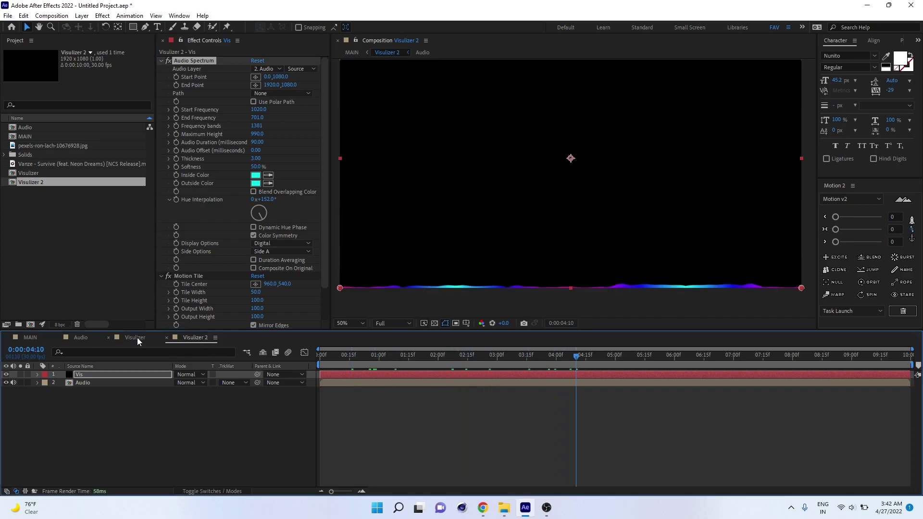
{"action": "left_click", "coordinate": [37, 336]}
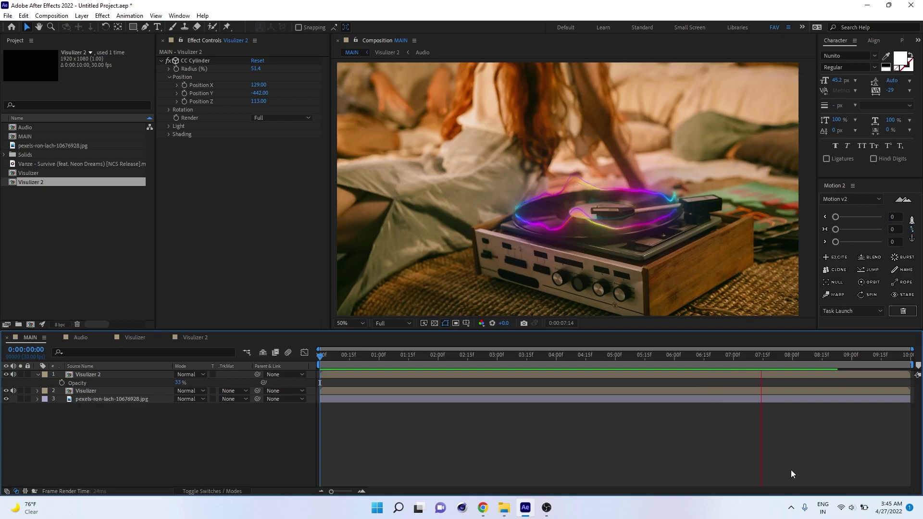
Step: Stop the preview, return to the composition start, and draw a circle with the Ellipse tool over the turntable
{"action": "key", "text": "space"}
{"action": "key", "text": "Home"}
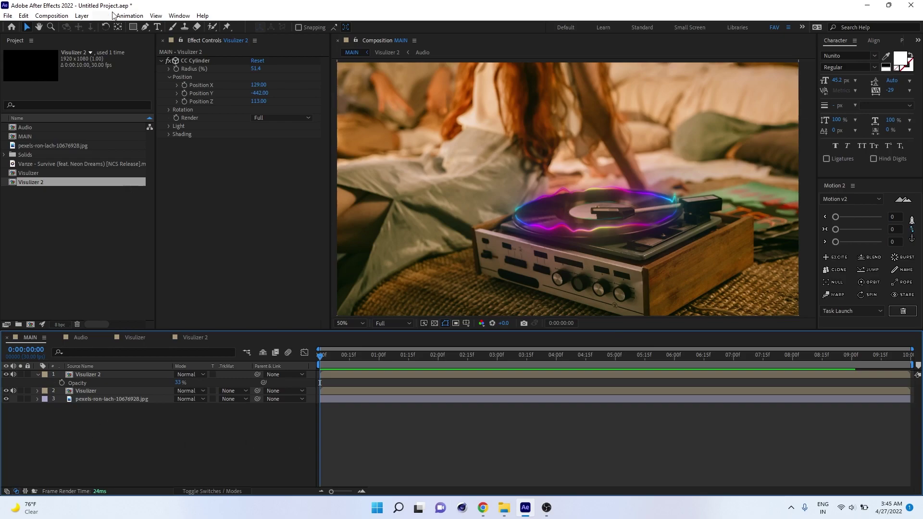
{"action": "left_click_drag", "start_coordinate": [132, 27], "coordinate": [170, 50]}
{"action": "left_click_drag", "start_coordinate": [530, 136], "coordinate": [670, 276]}
{"action": "key", "text": "v"}
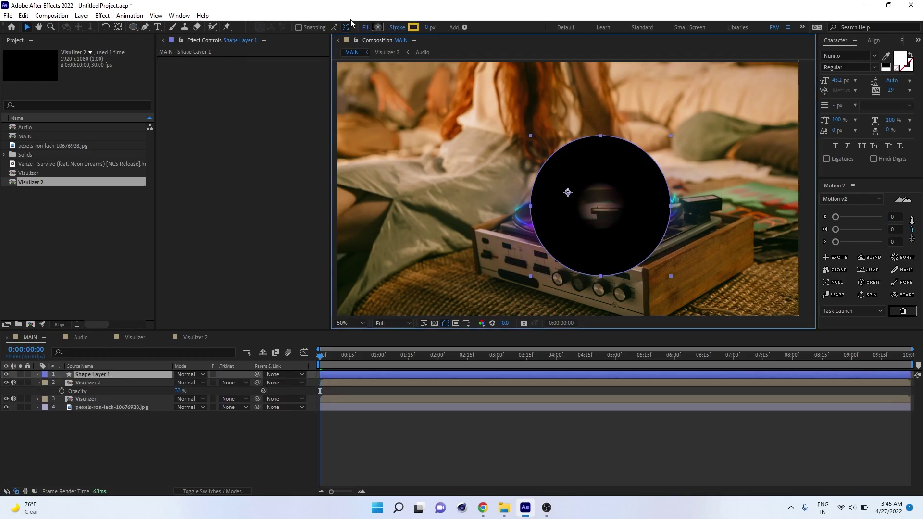
Step: Set the starting colour stop of the circle's radial gradient fill to yellow FFE400
{"action": "left_click", "coordinate": [378, 28]}
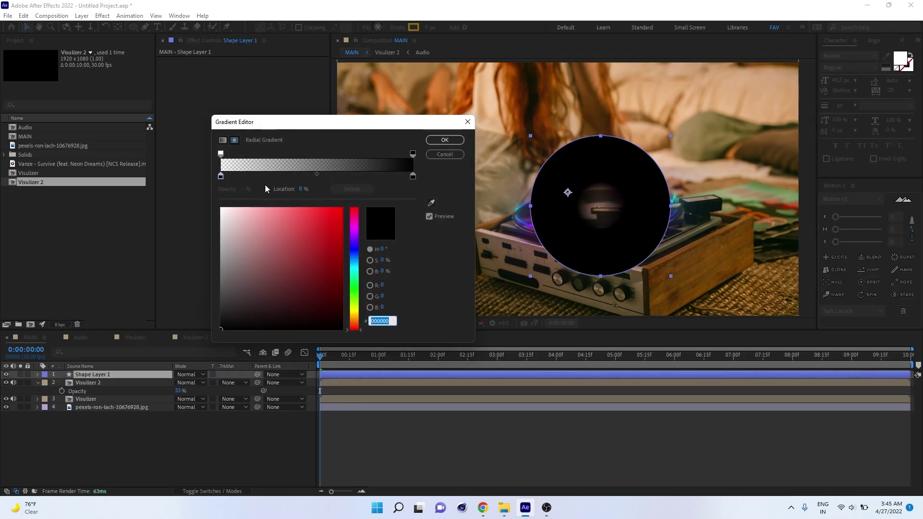
{"action": "left_click", "coordinate": [221, 178]}
{"action": "left_click", "coordinate": [354, 310]}
{"action": "left_click", "coordinate": [313, 268]}
{"action": "left_click_drag", "start_coordinate": [313, 267], "coordinate": [342, 208]}
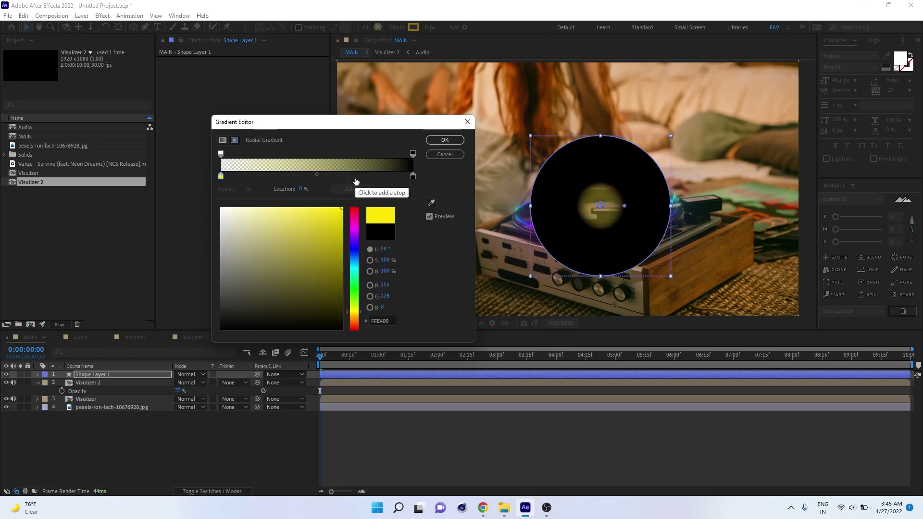
{"action": "left_click", "coordinate": [412, 176]}
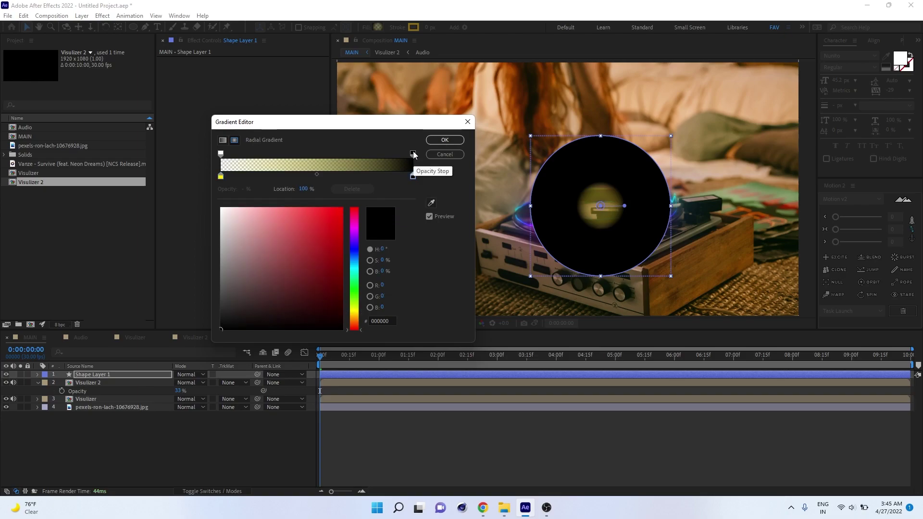
Step: Set the gradient's opacity to 100% at the centre and 0% at the edge, and adjust the glow over the record
{"action": "left_click", "coordinate": [221, 154]}
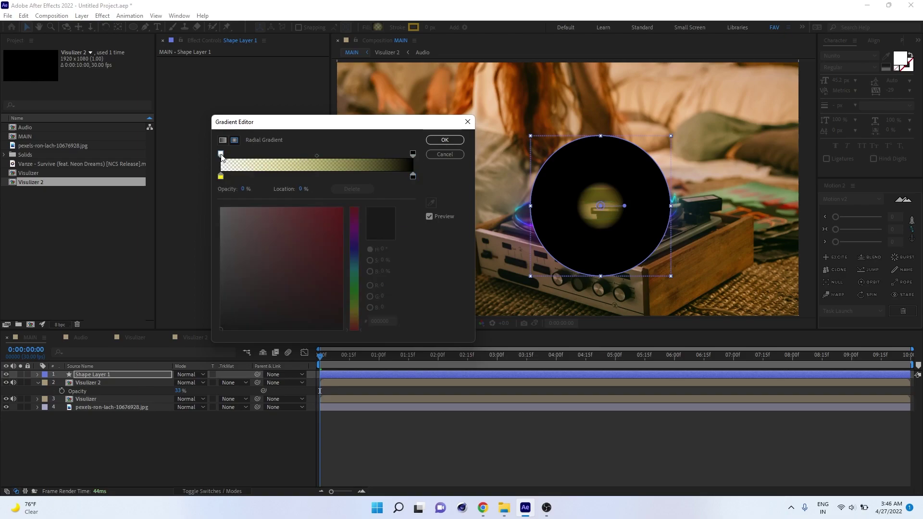
{"action": "left_click_drag", "start_coordinate": [244, 191], "coordinate": [289, 191]}
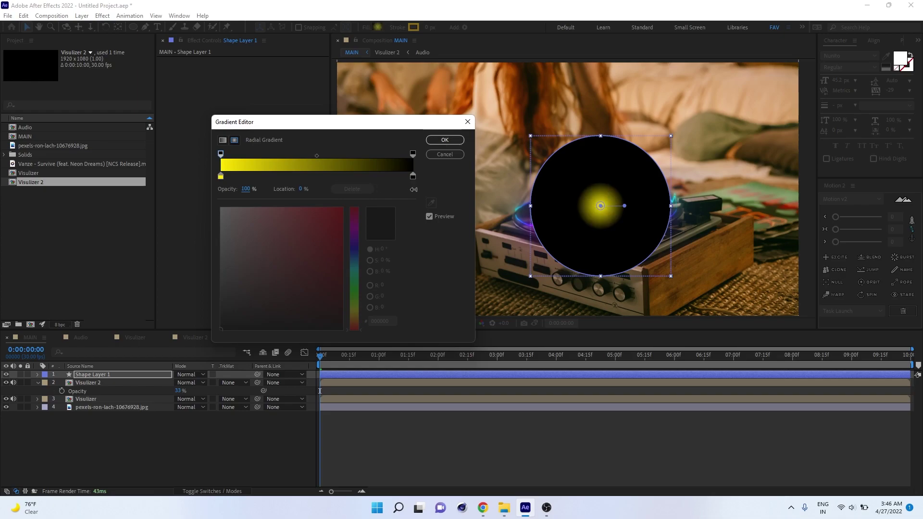
{"action": "left_click", "coordinate": [413, 154]}
{"action": "left_click_drag", "start_coordinate": [250, 188], "coordinate": [15, 204]}
{"action": "key", "text": "Return"}
{"action": "mouse_move", "coordinate": [623, 204]}
{"action": "left_mouse_down"}
{"action": "mouse_move", "coordinate": [644, 199]}
{"action": "mouse_move", "coordinate": [625, 192]}
{"action": "mouse_move", "coordinate": [625, 203]}
{"action": "mouse_move", "coordinate": [606, 200]}
{"action": "left_mouse_up"}
Step: Set the circle shape layer's blending mode to Soft Light
{"action": "left_click", "coordinate": [96, 374]}
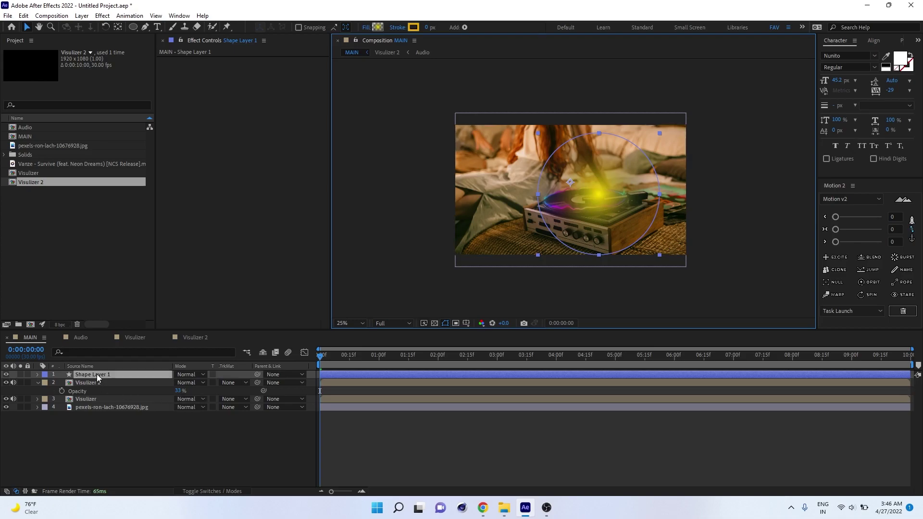
{"action": "left_click", "coordinate": [187, 382]}
{"action": "left_click", "coordinate": [228, 260]}
{"action": "scroll", "coordinate": [508, 268], "scroll_direction": "up", "scroll_amount": 2}
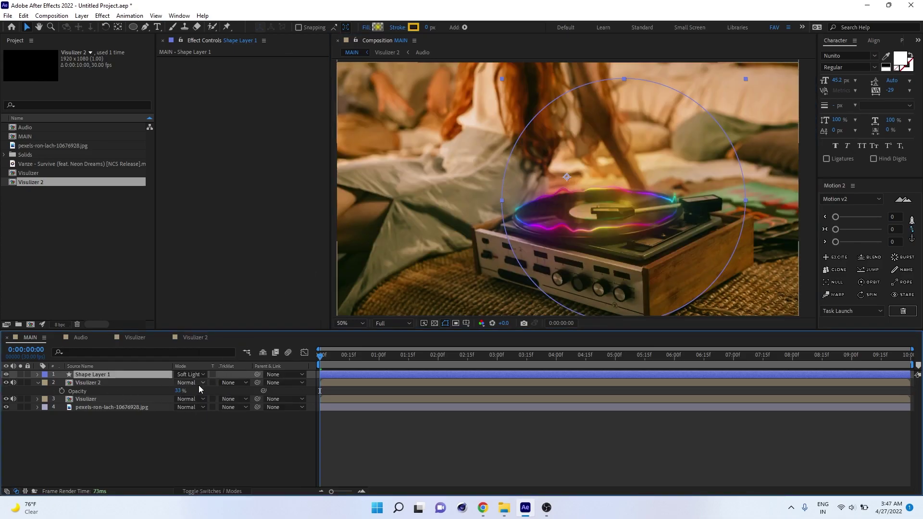
Step: Scale the circle up beyond the frame's height and recentre it on the record
{"action": "scroll", "coordinate": [684, 203], "scroll_direction": "down", "scroll_amount": 4}
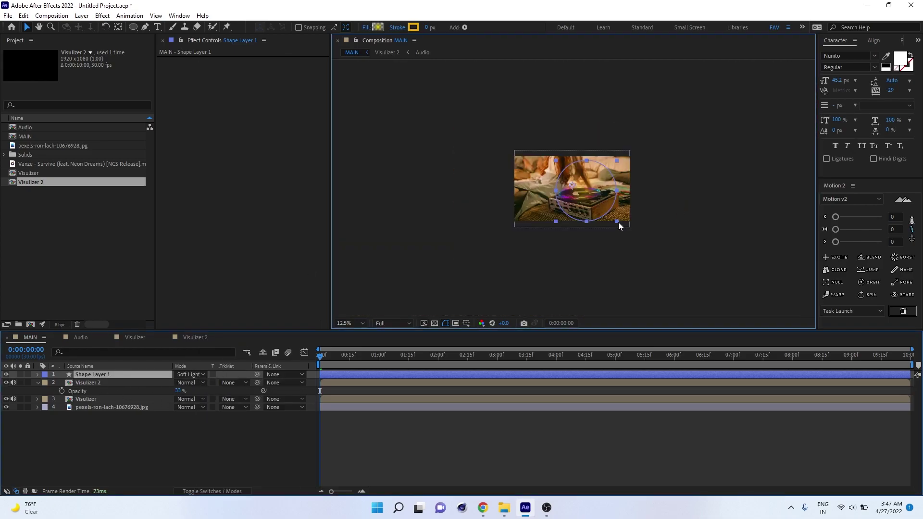
{"action": "left_click_drag", "start_coordinate": [617, 222], "coordinate": [654, 252]}
{"action": "scroll", "coordinate": [589, 199], "scroll_direction": "up", "scroll_amount": 2}
{"action": "left_click_drag", "start_coordinate": [589, 199], "coordinate": [569, 193]}
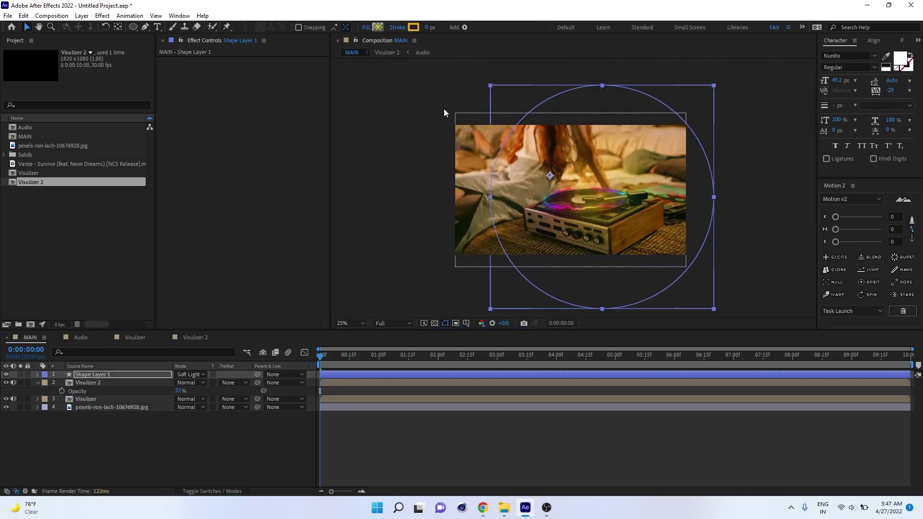
Step: Change the starting colour of the circle's gradient fill to blue 0084FF
{"action": "left_click", "coordinate": [382, 29]}
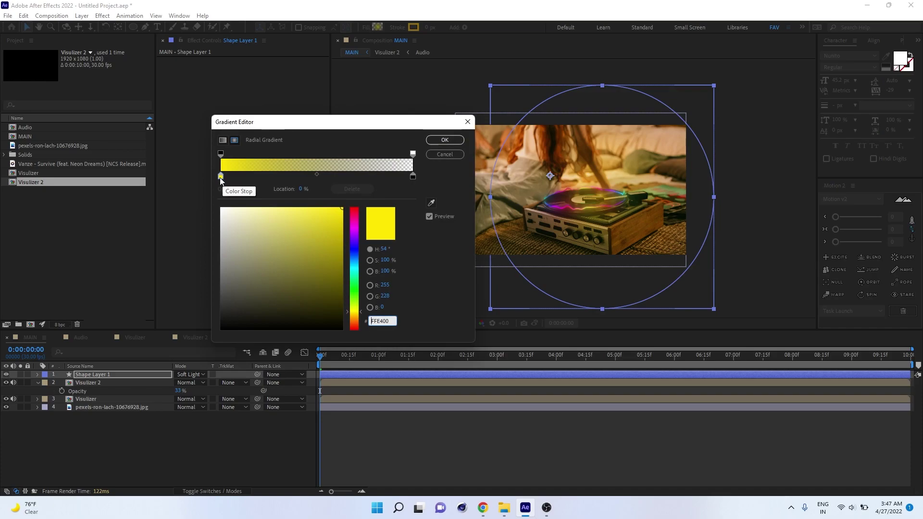
{"action": "left_click_drag", "start_coordinate": [357, 309], "coordinate": [357, 262]}
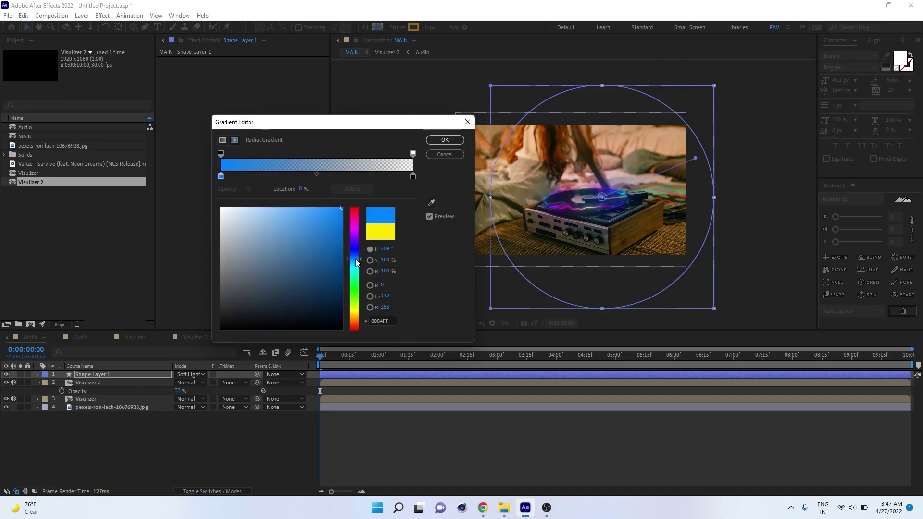
{"action": "key", "text": "Return"}
{"action": "scroll", "coordinate": [356, 262], "scroll_direction": "up", "scroll_amount": 2}
Step: Add the text "Music Name 01" to the composition, up and to the side of the turntable
{"action": "left_click", "coordinate": [158, 27]}
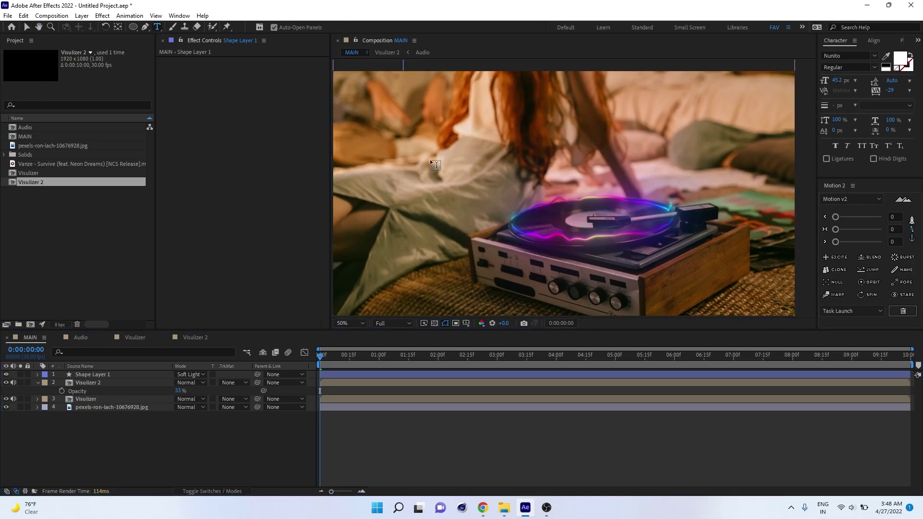
{"action": "left_click", "coordinate": [424, 140]}
{"action": "type", "text": "Music Name 01"}
{"action": "key", "text": "Escape"}
{"action": "key", "text": "v"}
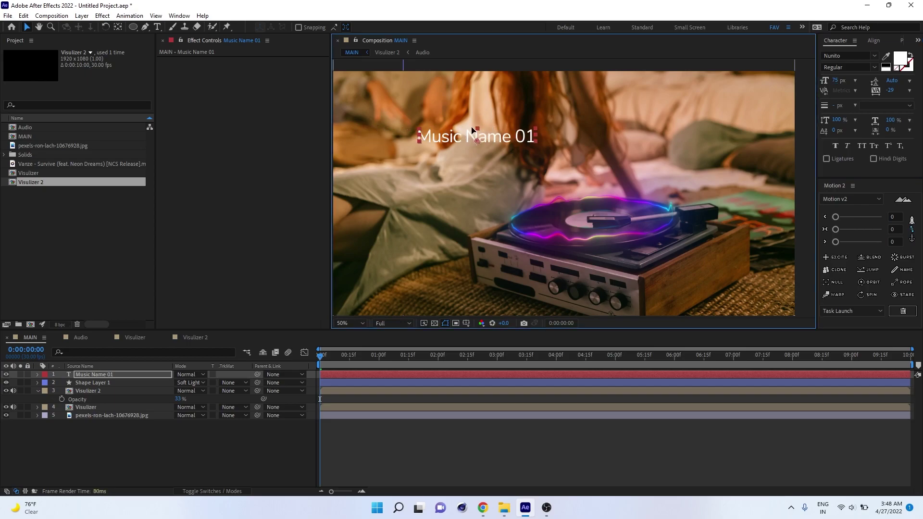
Step: Duplicate the Music Name 01 text, place the copy just beneath it, and change its wording to "Track 05"
{"action": "key", "text": "ctrl+d"}
{"action": "left_click_drag", "start_coordinate": [434, 128], "coordinate": [440, 144]}
{"action": "double_click", "coordinate": [439, 145]}
{"action": "type", "text": "Track 05"}
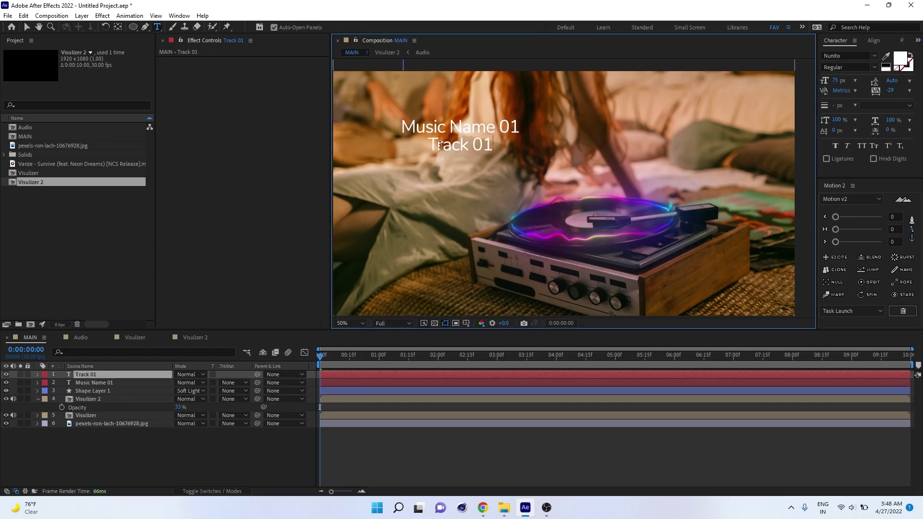
{"action": "key", "text": "Escape"}
{"action": "key", "text": "v"}
Step: Left-align the paragraph of the Music Name 01 text
{"action": "left_click", "coordinate": [448, 128]}
{"action": "left_click", "coordinate": [867, 40]}
{"action": "key", "text": "ctrl+shift+l"}
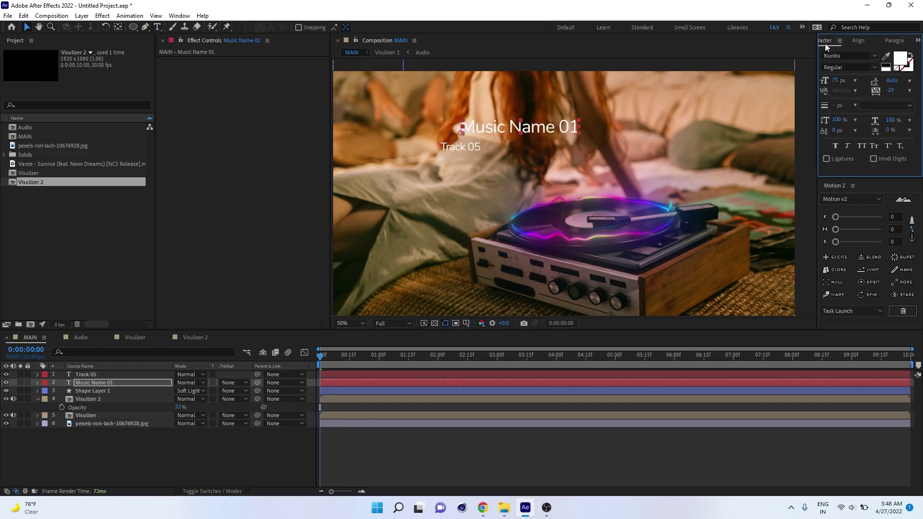